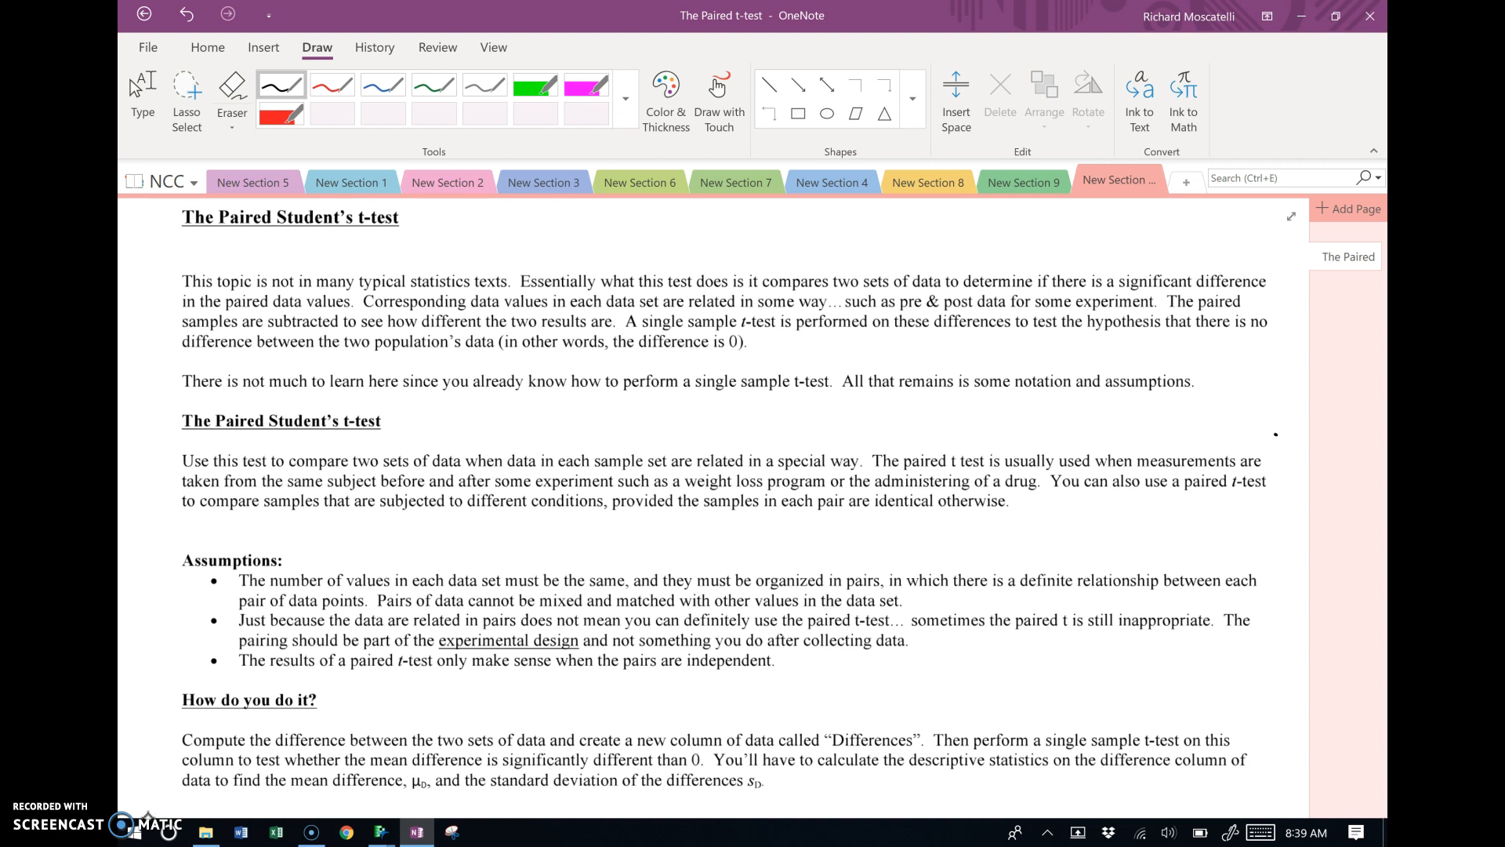
# Draw black arrows beside the first two data rows of Example 1's Before and After weight table.
pyautogui.moveTo(1304, 287); pyautogui.dragTo(1296, 401)
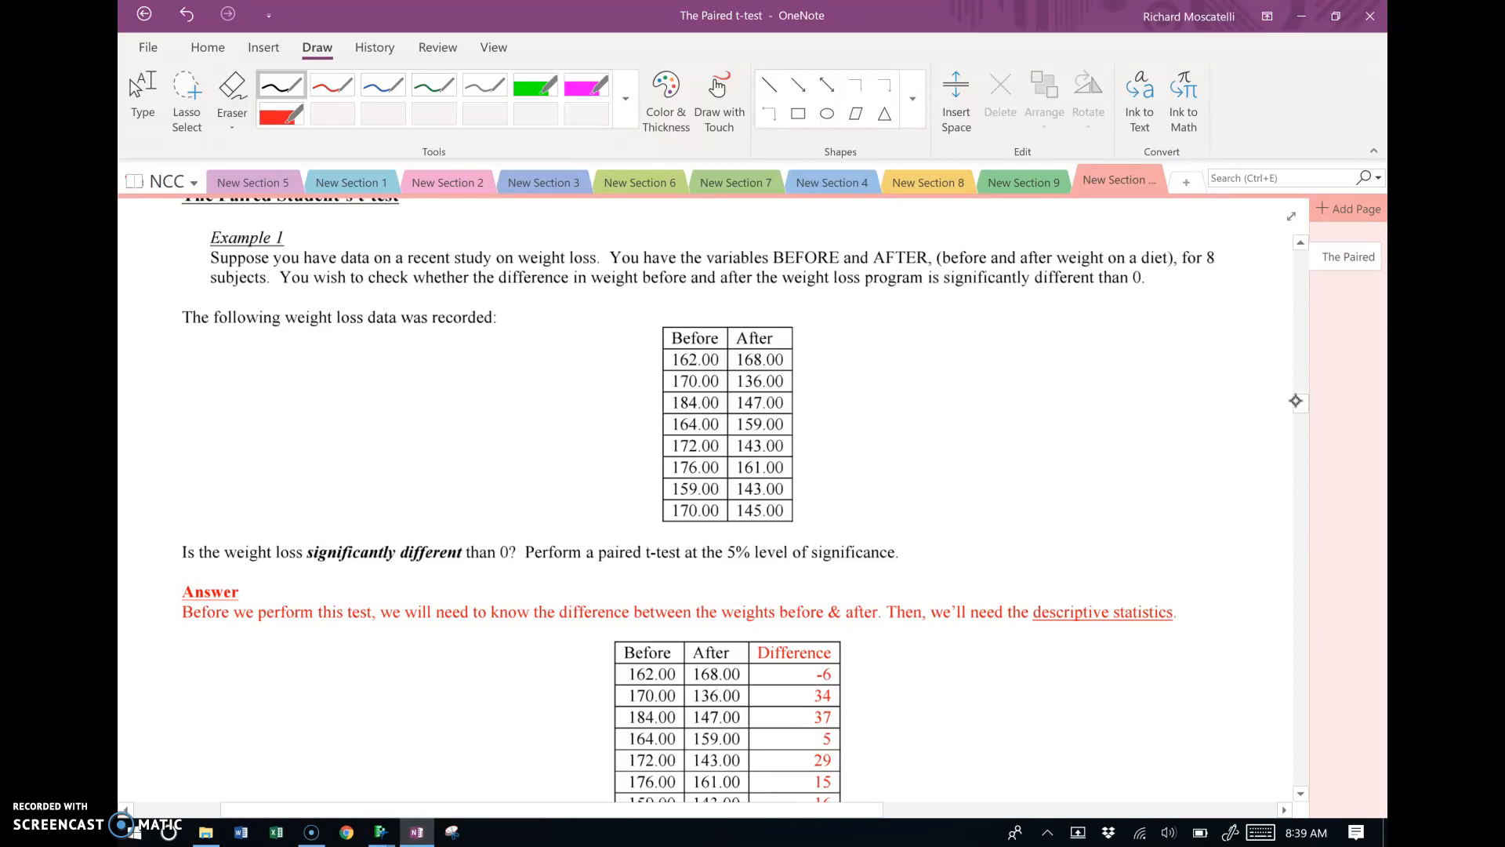
pyautogui.moveTo(807, 357)
pyautogui.mouseDown()
pyautogui.moveTo(843, 357)
pyautogui.moveTo(808, 358)
pyautogui.moveTo(816, 367)
pyautogui.mouseUp()
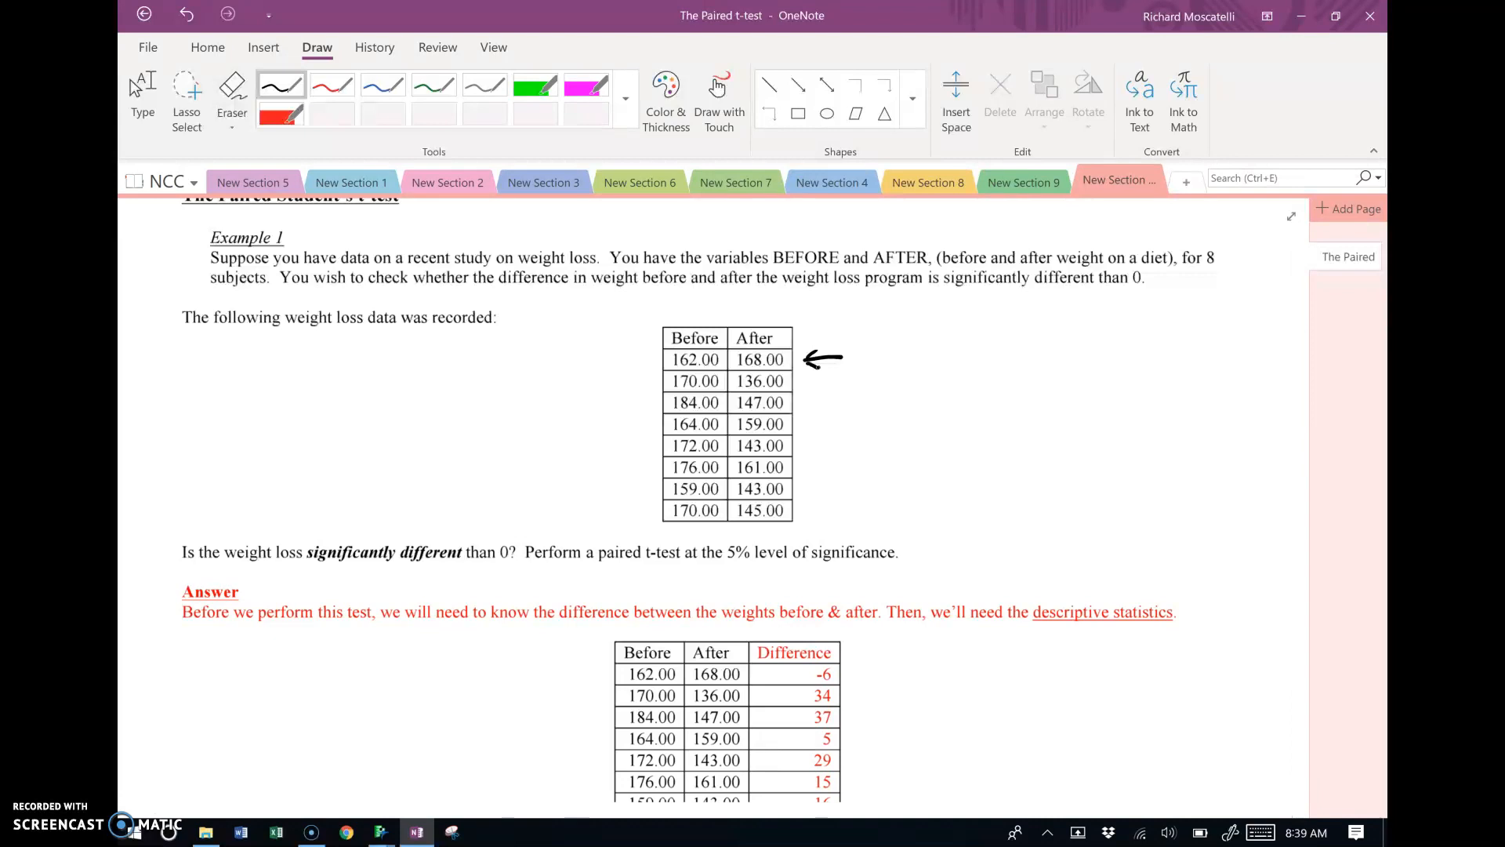
pyautogui.moveTo(835, 381)
pyautogui.mouseDown()
pyautogui.moveTo(803, 383)
pyautogui.moveTo(817, 389)
pyautogui.mouseUp()
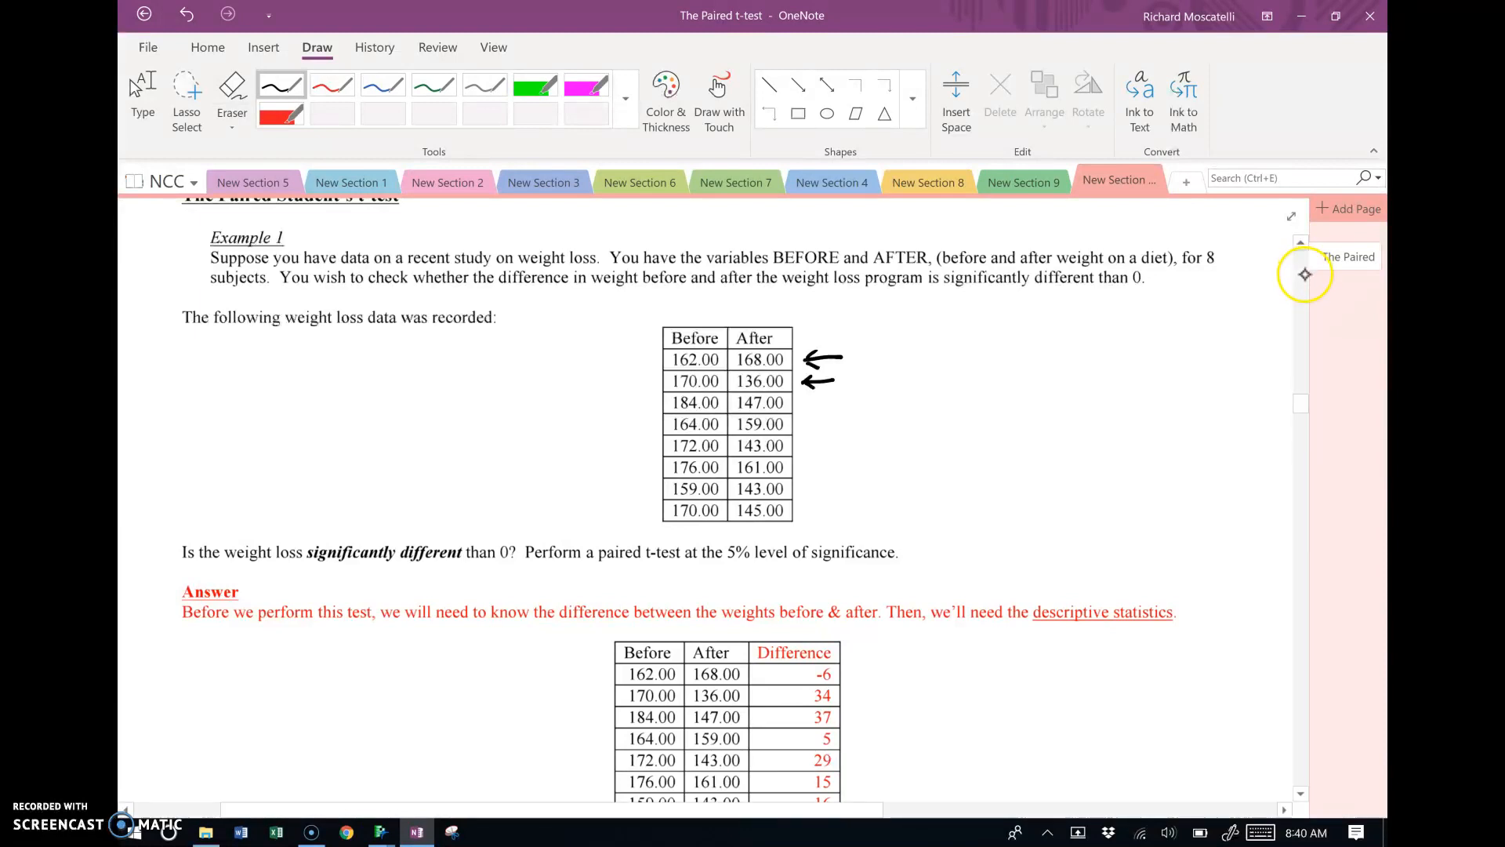
# In the answer table, circle the Before and After columns together, the first pair 162.00 and 168.00, and the Difference column.
pyautogui.scroll(-6, 1303, 406)
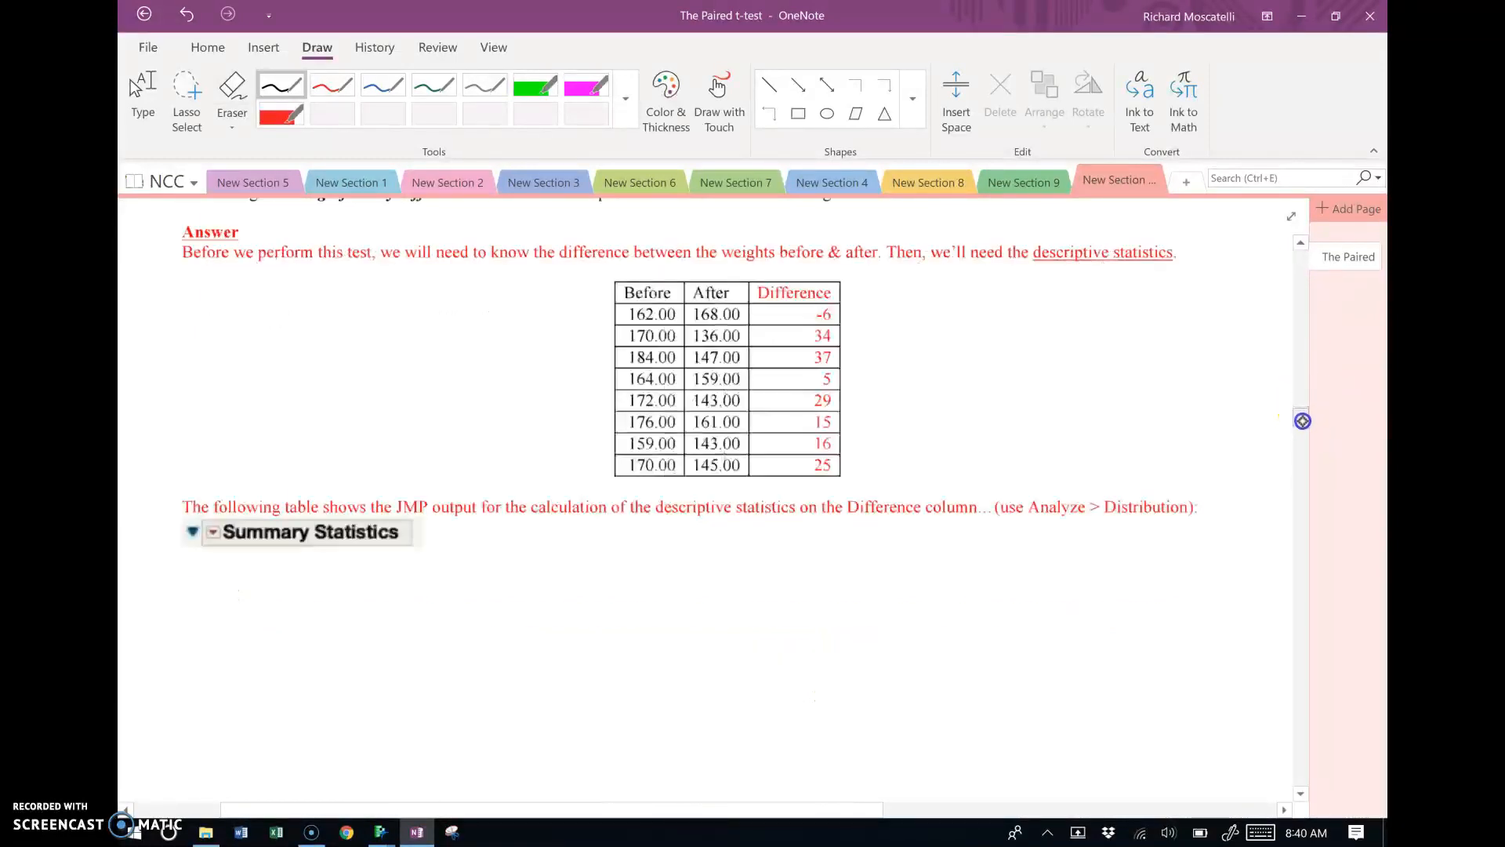
pyautogui.scroll(2, 1302, 411)
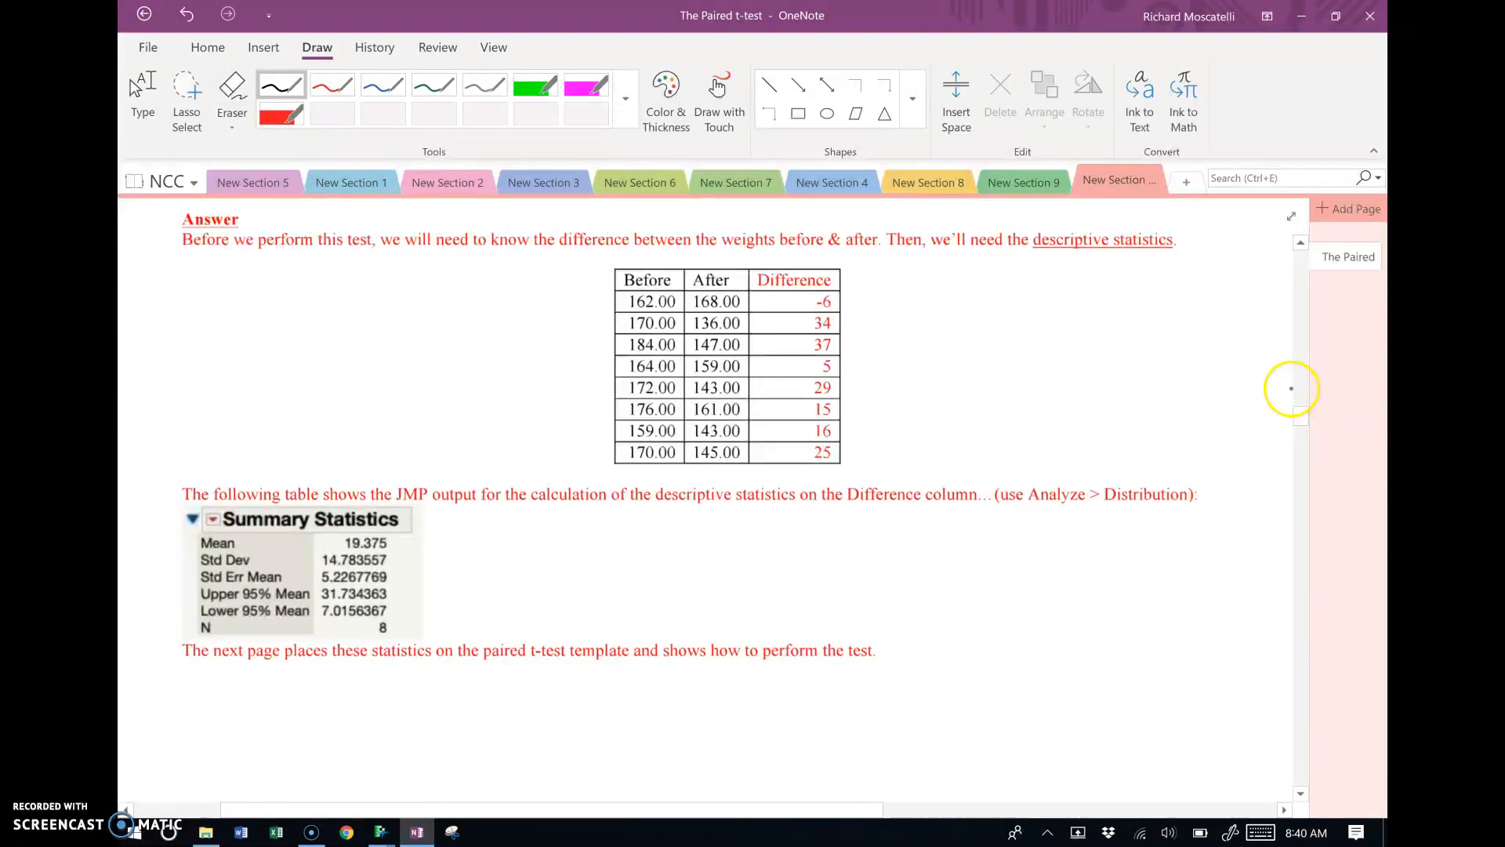
pyautogui.moveTo(655, 258)
pyautogui.mouseDown()
pyautogui.moveTo(588, 339)
pyautogui.moveTo(611, 451)
pyautogui.moveTo(717, 478)
pyautogui.moveTo(748, 444)
pyautogui.moveTo(741, 271)
pyautogui.moveTo(682, 255)
pyautogui.mouseUp()
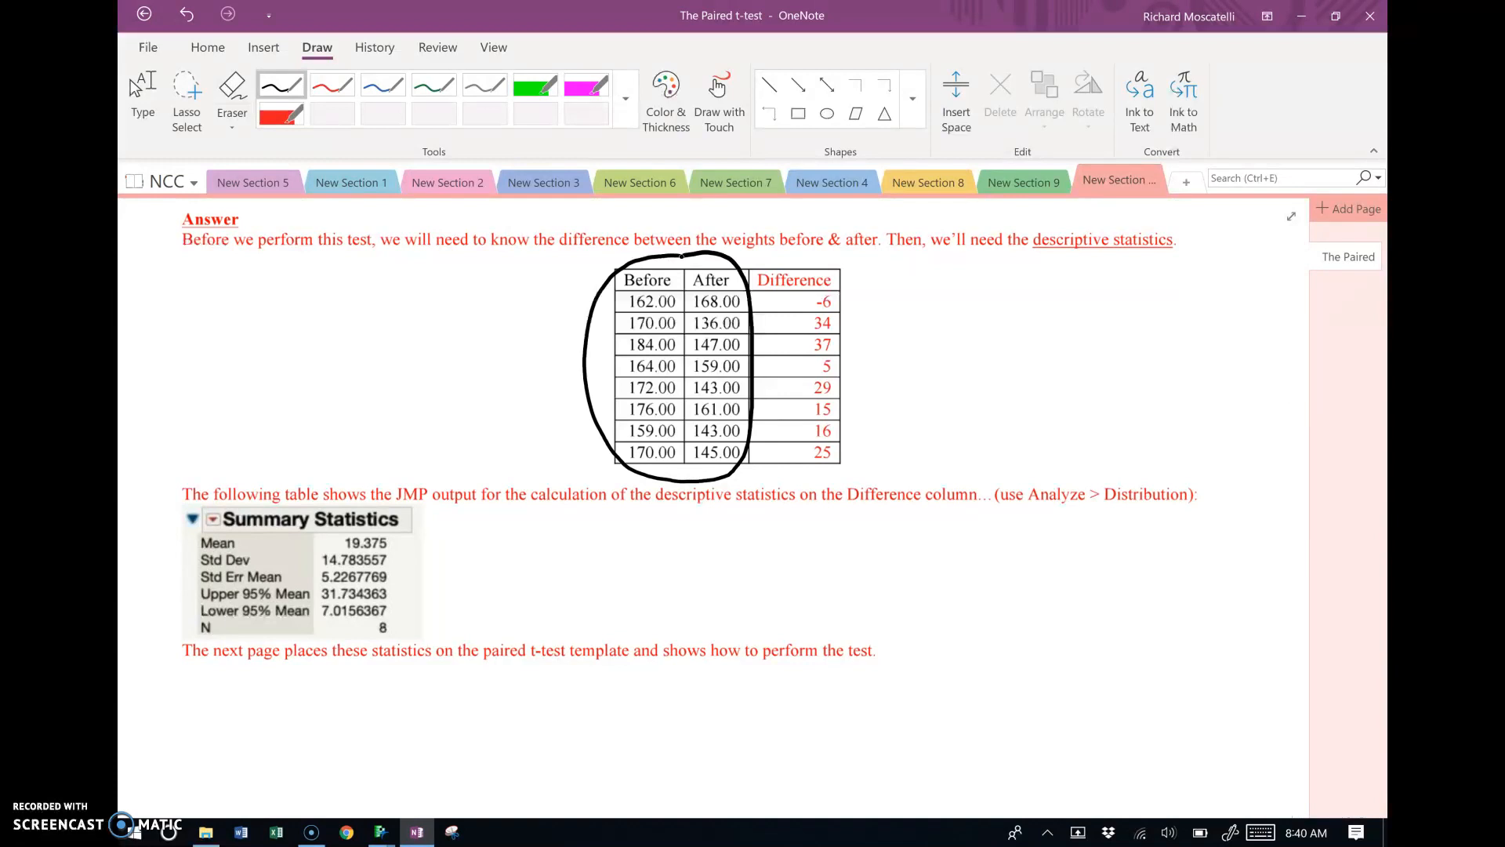
pyautogui.moveTo(845, 410); pyautogui.dragTo(858, 403)
pyautogui.moveTo(649, 284)
pyautogui.mouseDown()
pyautogui.moveTo(673, 310)
pyautogui.moveTo(694, 290)
pyautogui.moveTo(662, 274)
pyautogui.moveTo(748, 307)
pyautogui.moveTo(717, 284)
pyautogui.mouseUp()
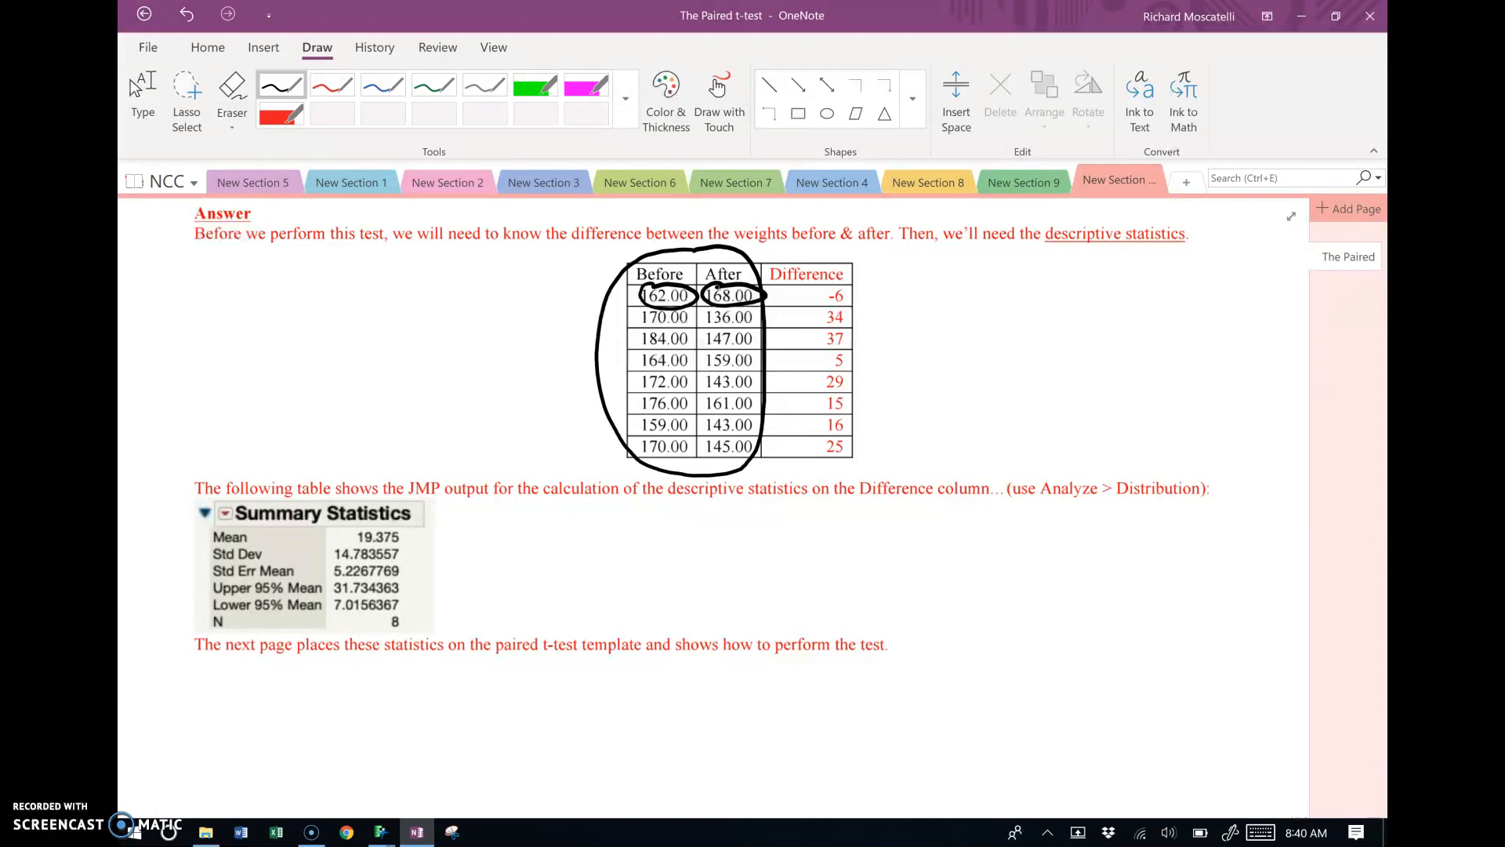
pyautogui.moveTo(862, 257)
pyautogui.mouseDown()
pyautogui.moveTo(766, 248)
pyautogui.moveTo(784, 397)
pyautogui.moveTo(854, 450)
pyautogui.moveTo(873, 343)
pyautogui.moveTo(862, 257)
pyautogui.mouseUp()
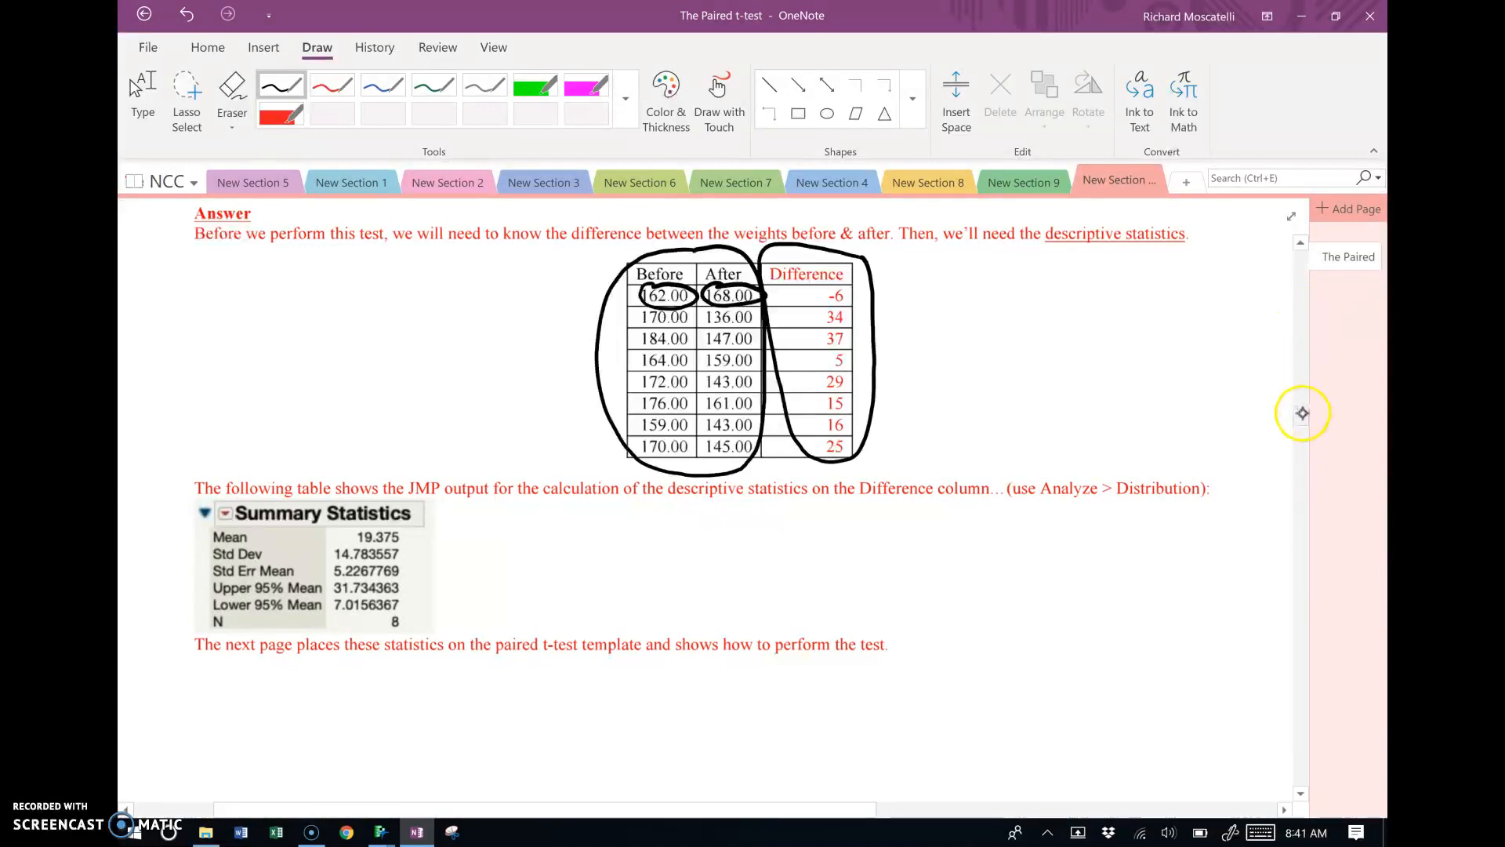
# View the worked Example 1 paired t-test, and switch to the paired t data table in JMP Pro.
pyautogui.click(1305, 419)
pyautogui.moveTo(1305, 418); pyautogui.dragTo(1304, 461)
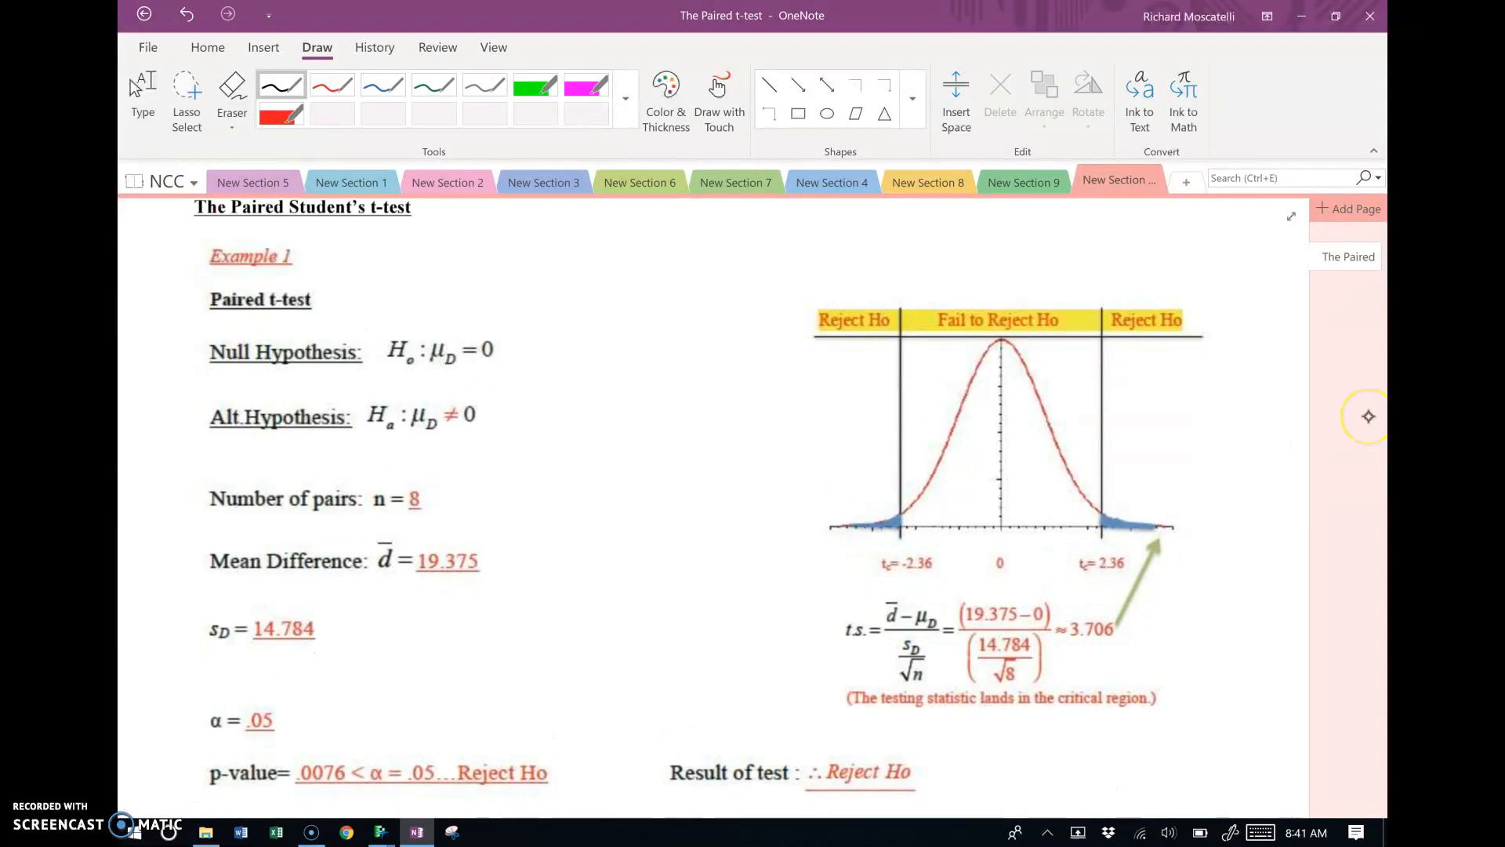
pyautogui.moveTo(1305, 452); pyautogui.dragTo(1305, 443)
pyautogui.moveTo(385, 836)
pyautogui.click(506, 718)
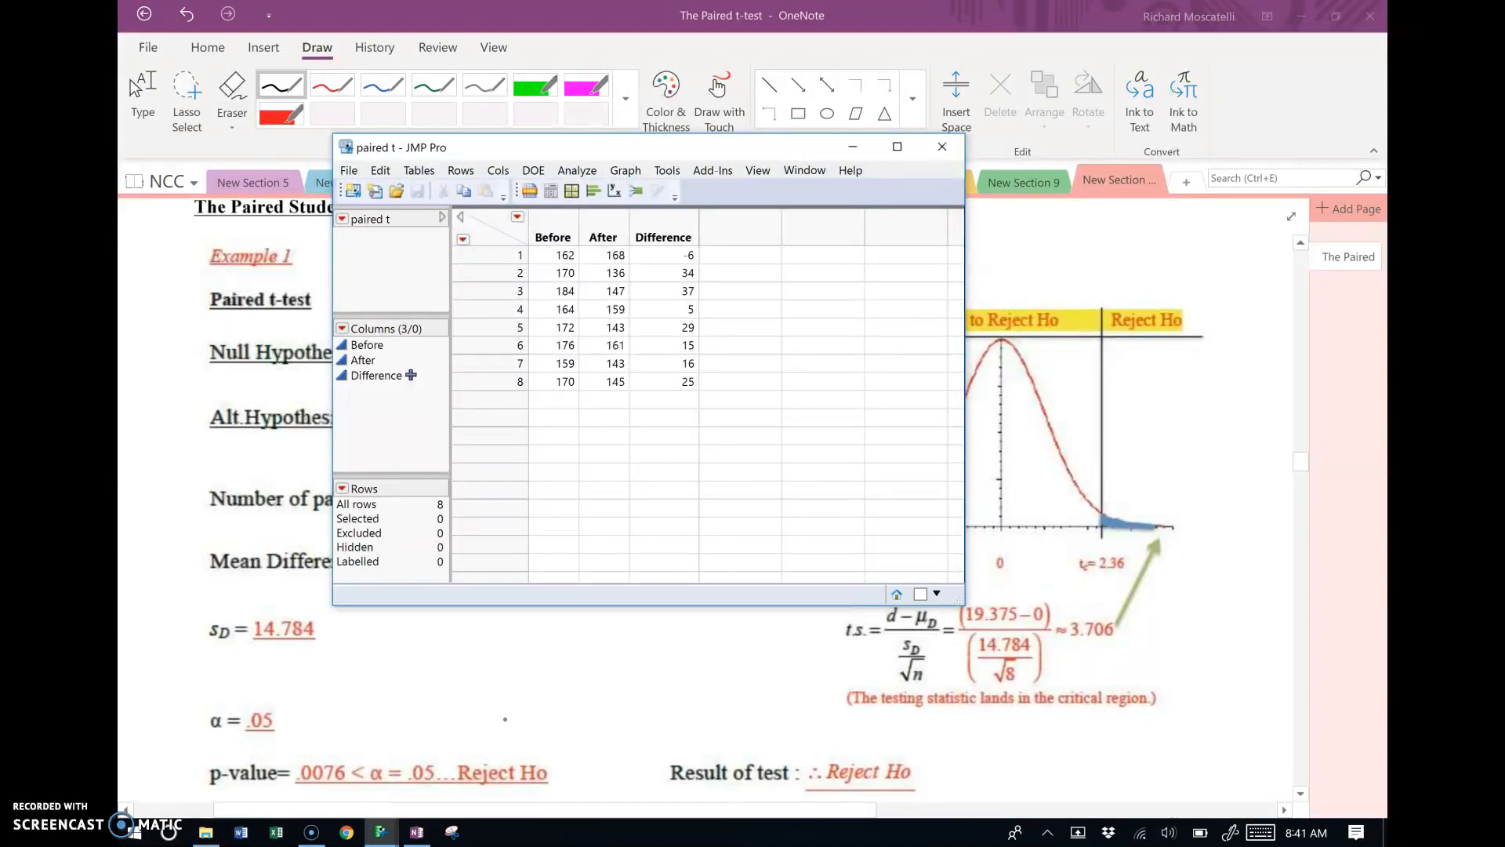
pyautogui.click(348, 170)
pyautogui.moveTo(363, 191)
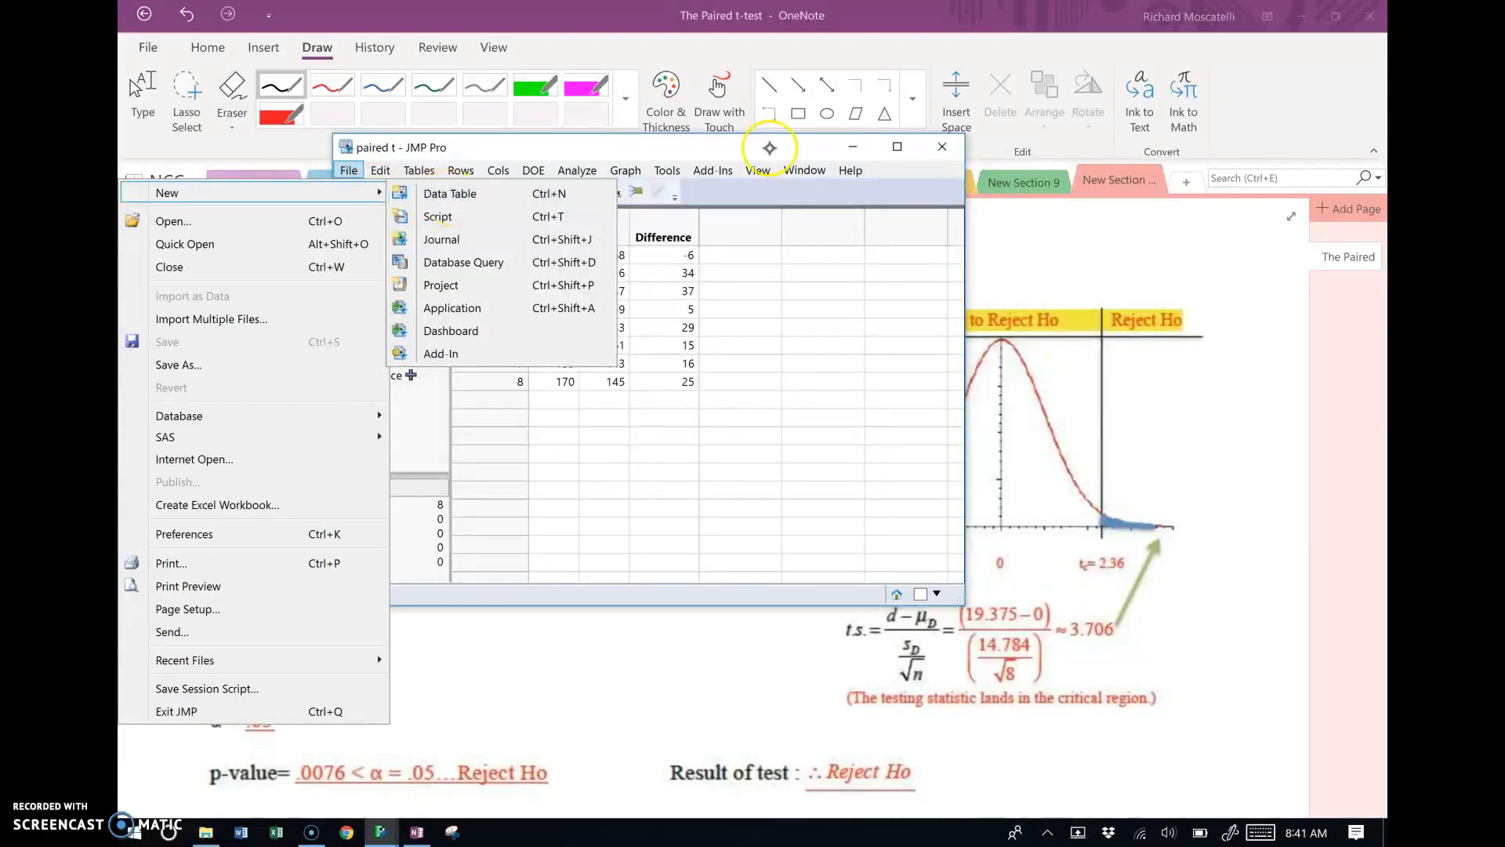
pyautogui.click(801, 386)
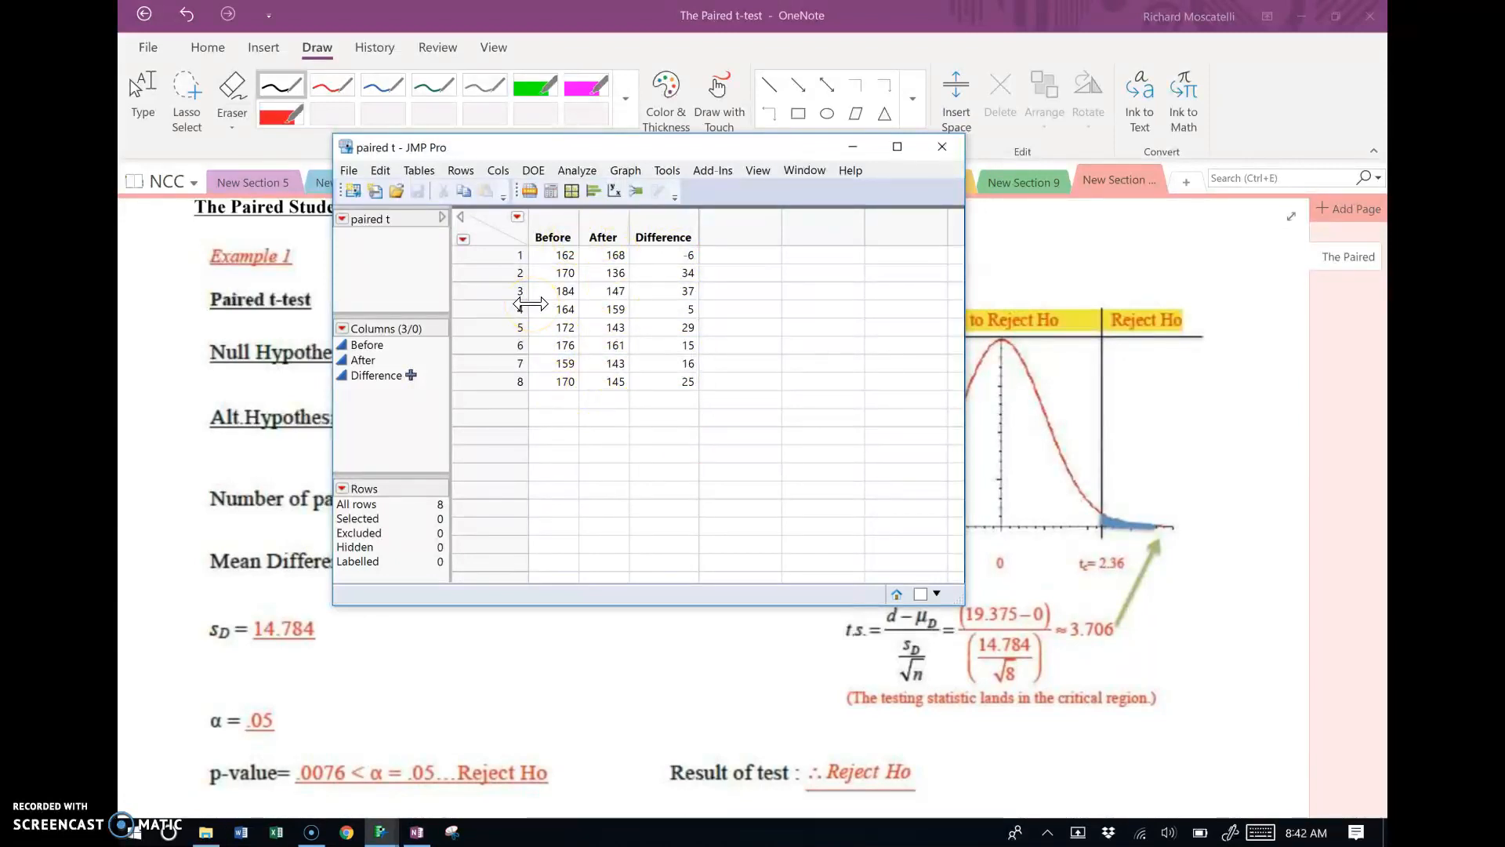
# Maximize the paired t data table and start a Matched Pairs analysis.
pyautogui.click(898, 146)
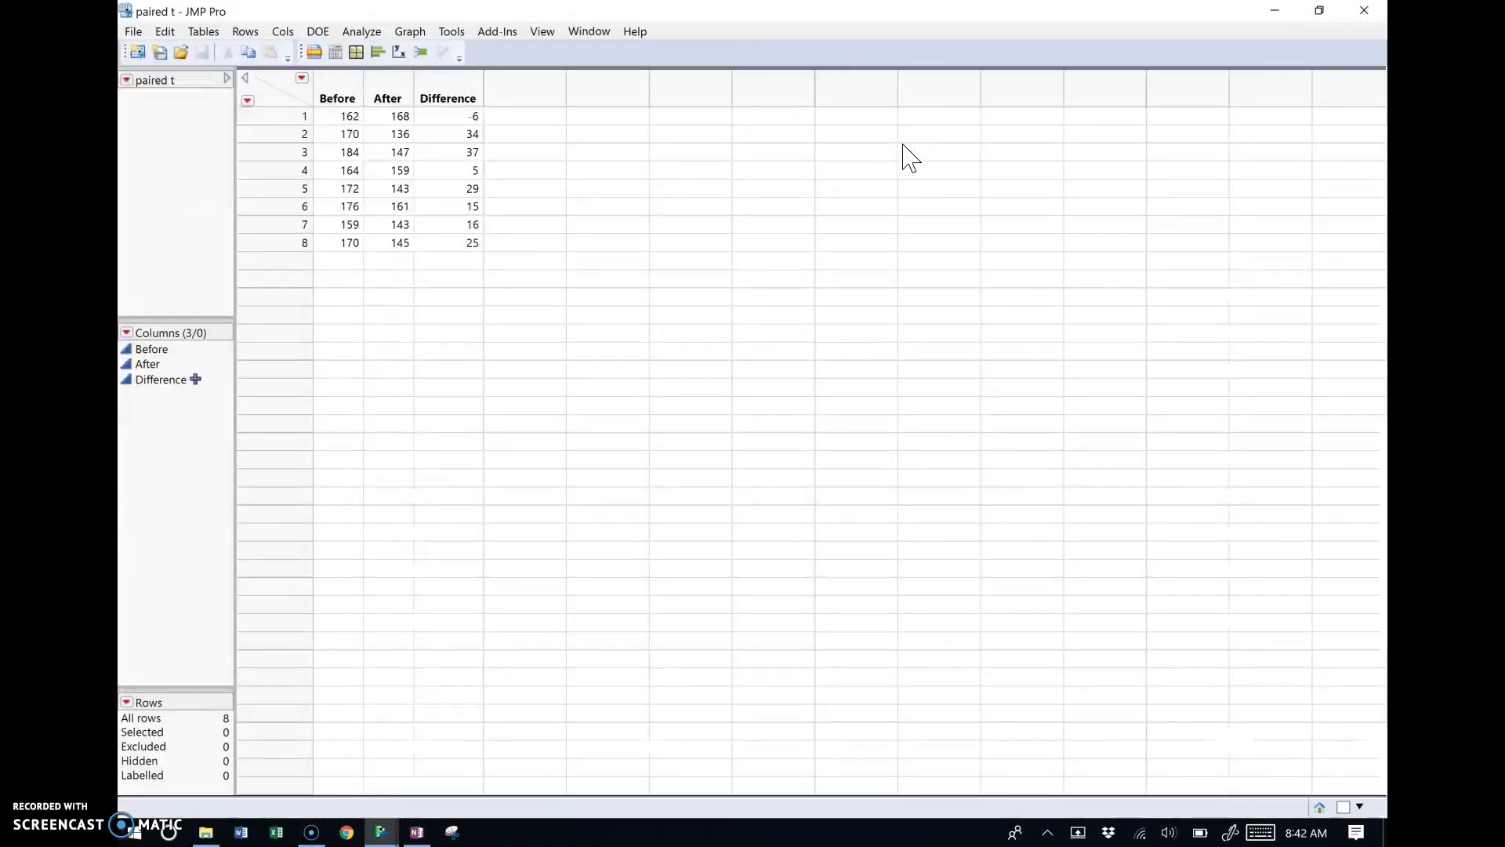
pyautogui.click(369, 34)
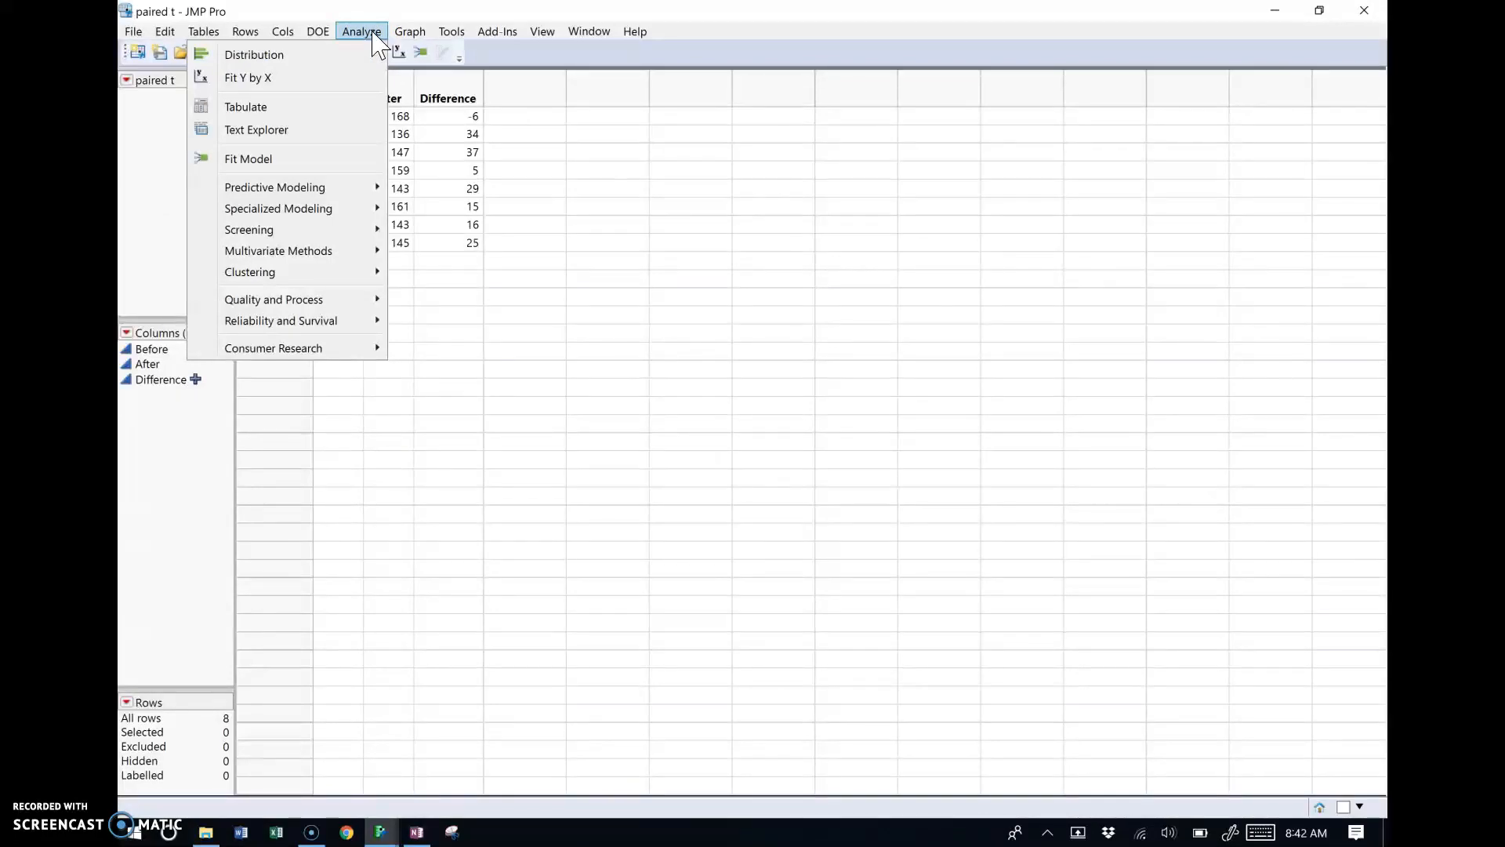
pyautogui.click(377, 209)
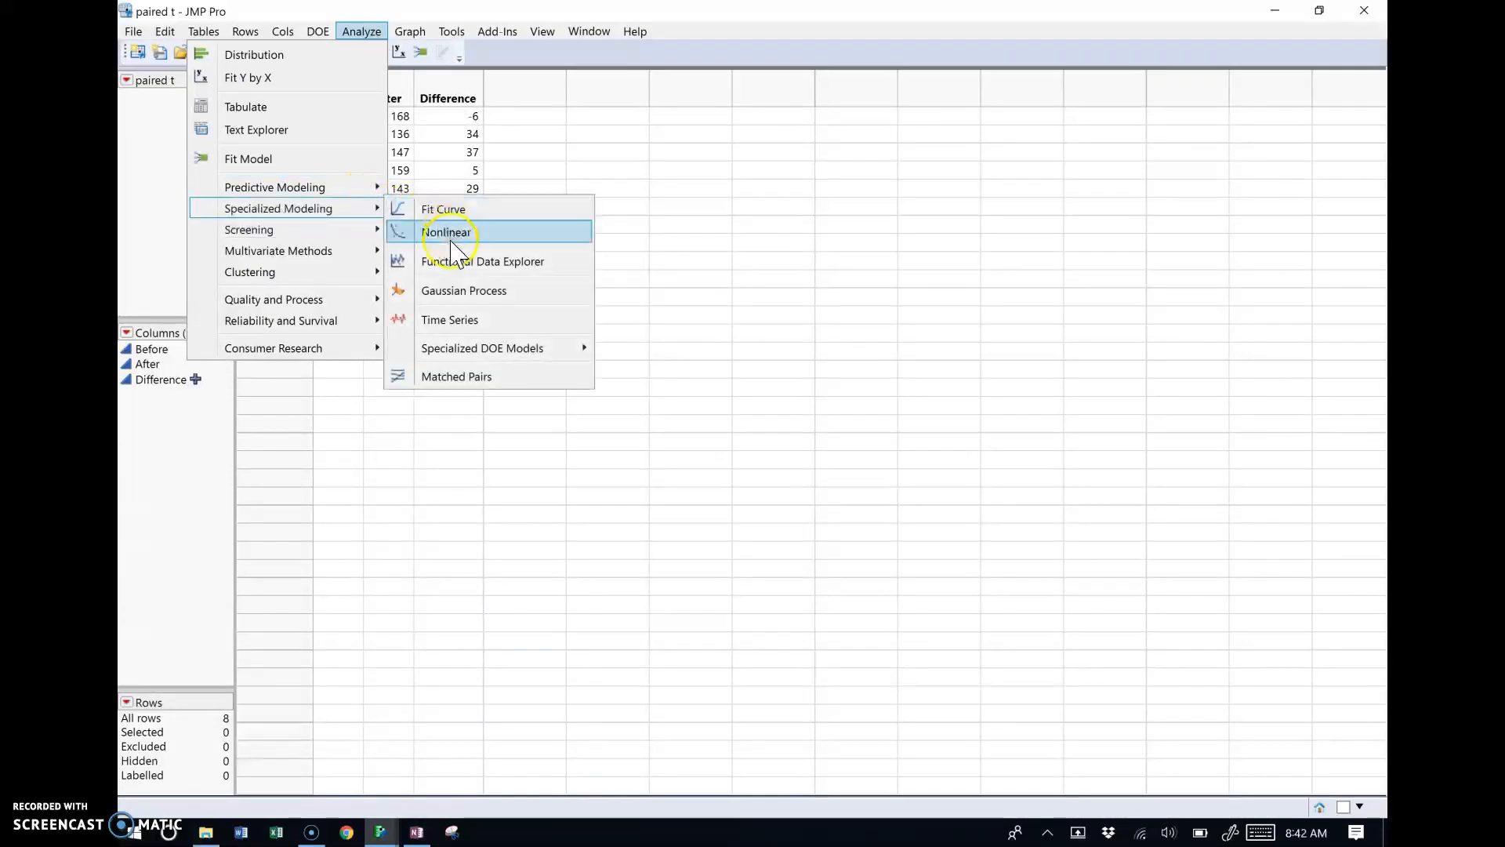
pyautogui.click(475, 378)
pyautogui.moveTo(683, 215); pyautogui.dragTo(823, 212)
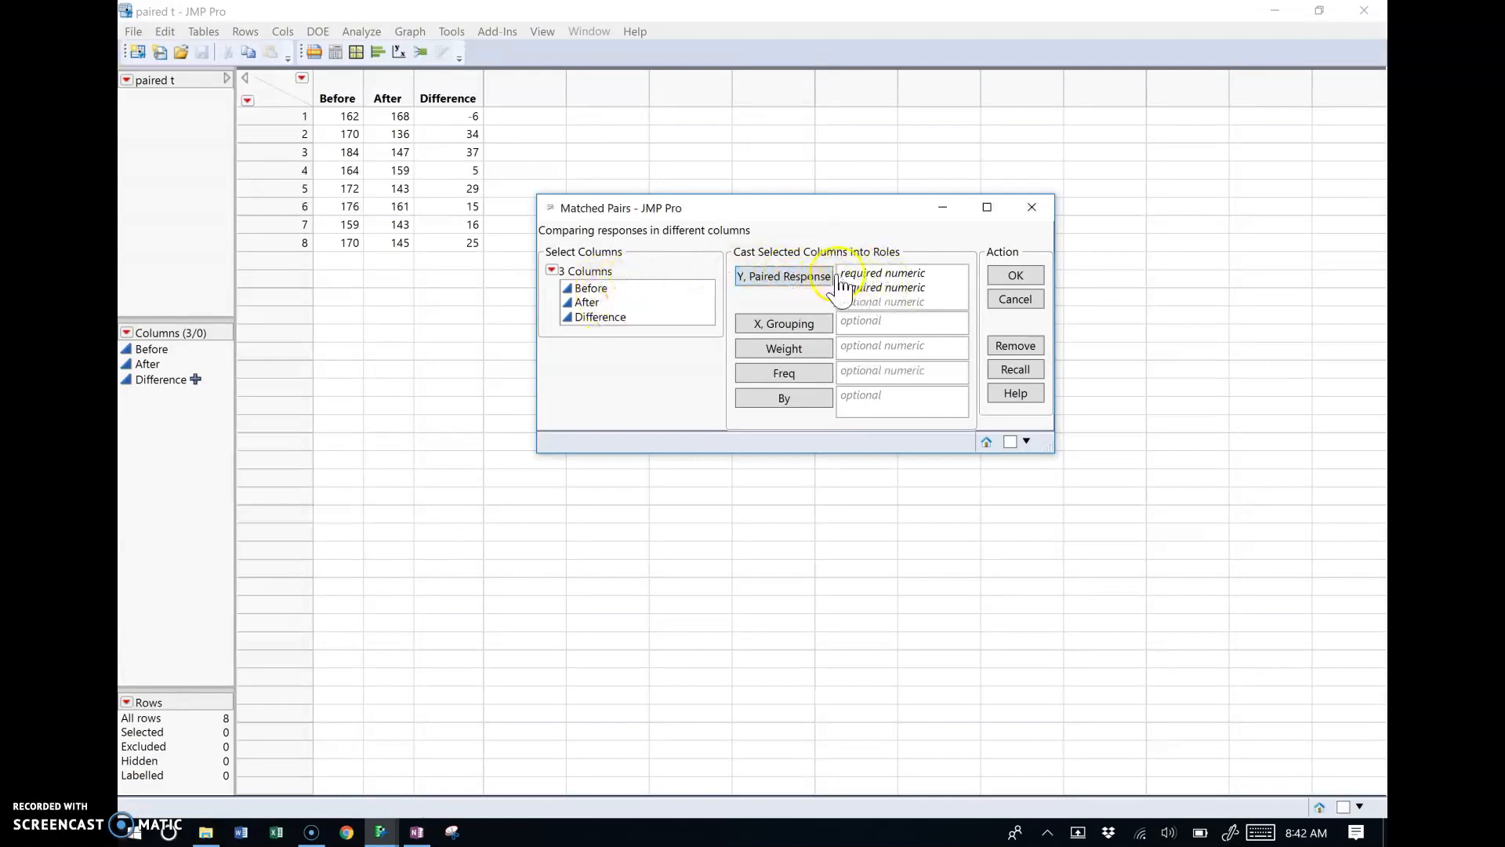
# Assign Before and After as the paired responses and run the Matched Pairs analysis.
pyautogui.moveTo(592, 292); pyautogui.dragTo(878, 279)
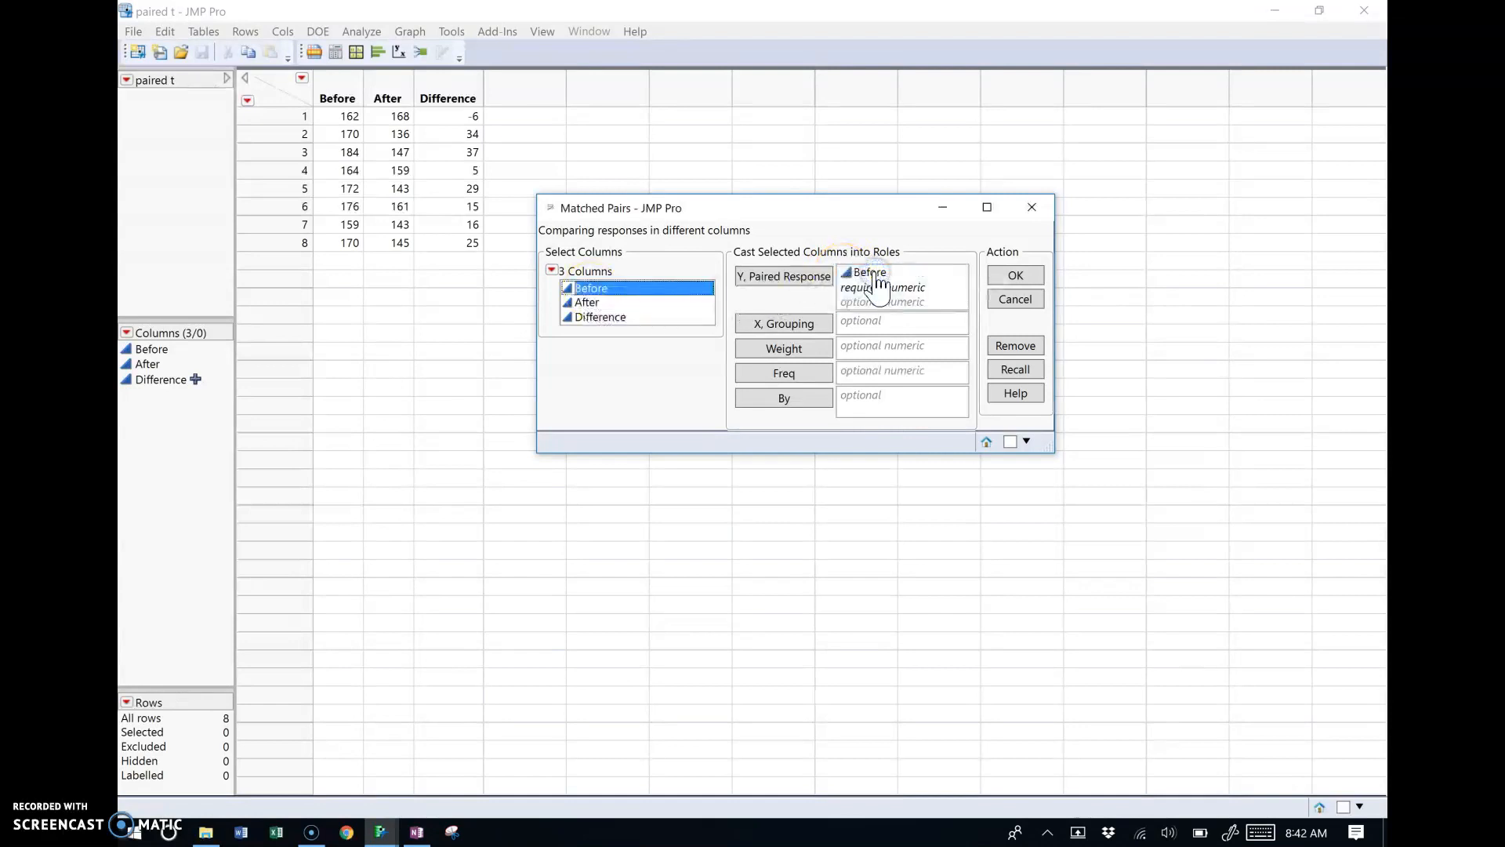
pyautogui.moveTo(592, 303); pyautogui.dragTo(878, 306)
pyautogui.click(941, 300)
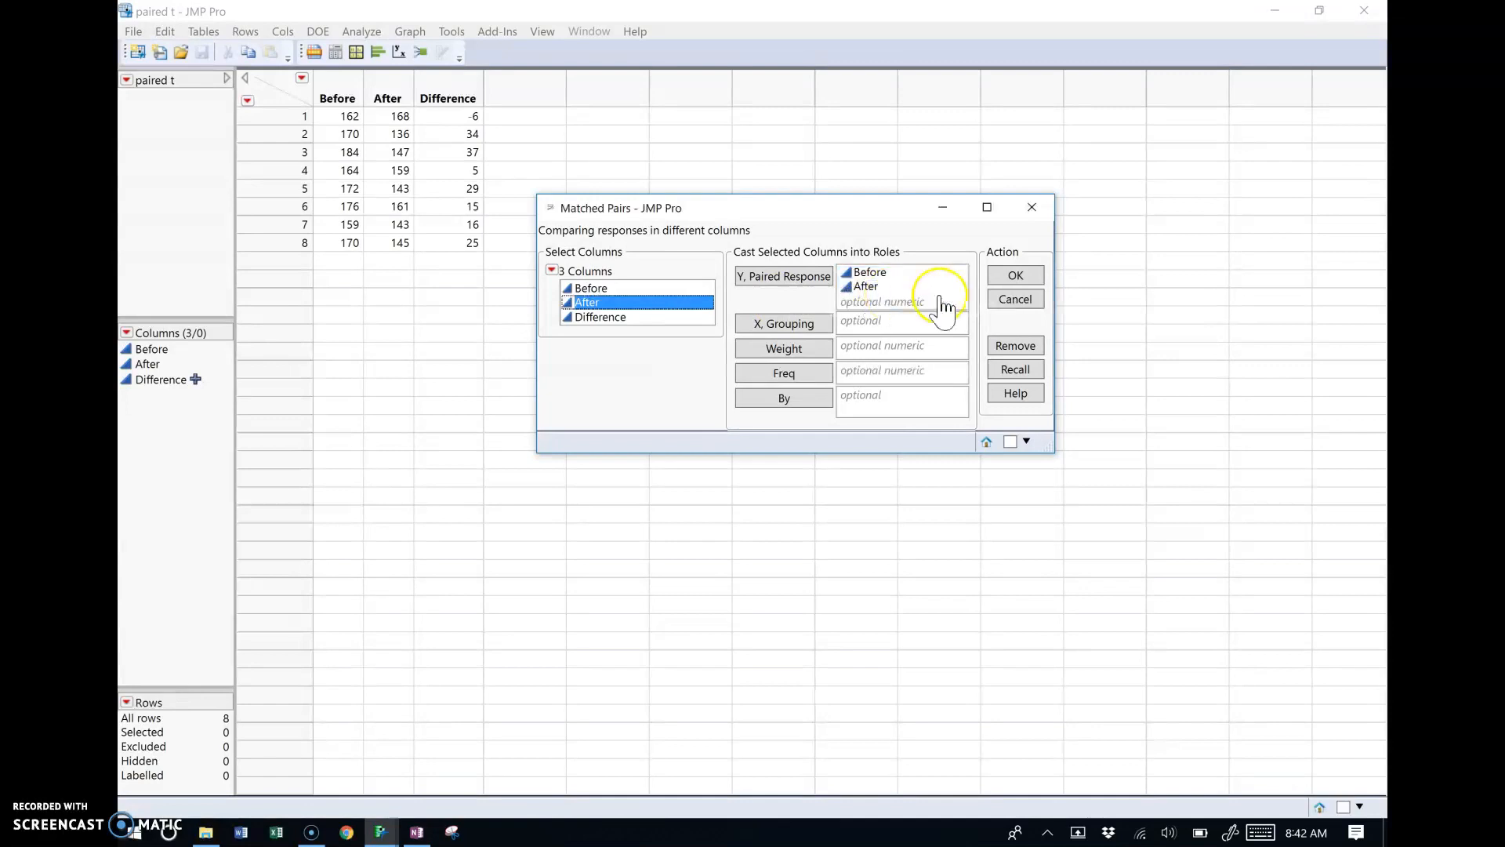
pyautogui.click(1018, 276)
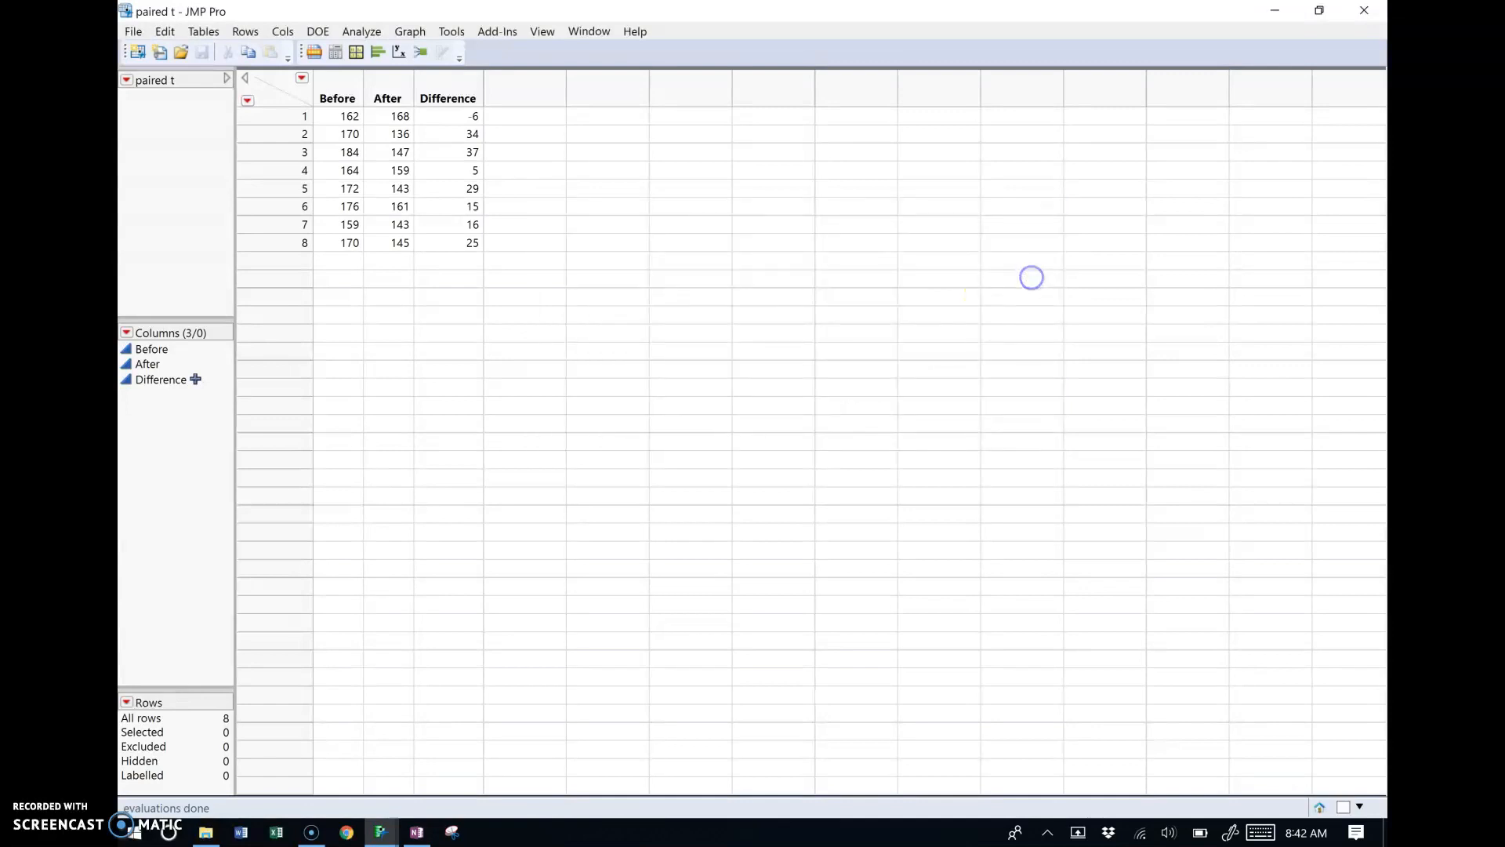
# Move the Matched Pairs report clear of the data columns and enlarge its window to examine the test statistics.
pyautogui.moveTo(307, 43); pyautogui.dragTo(735, 108)
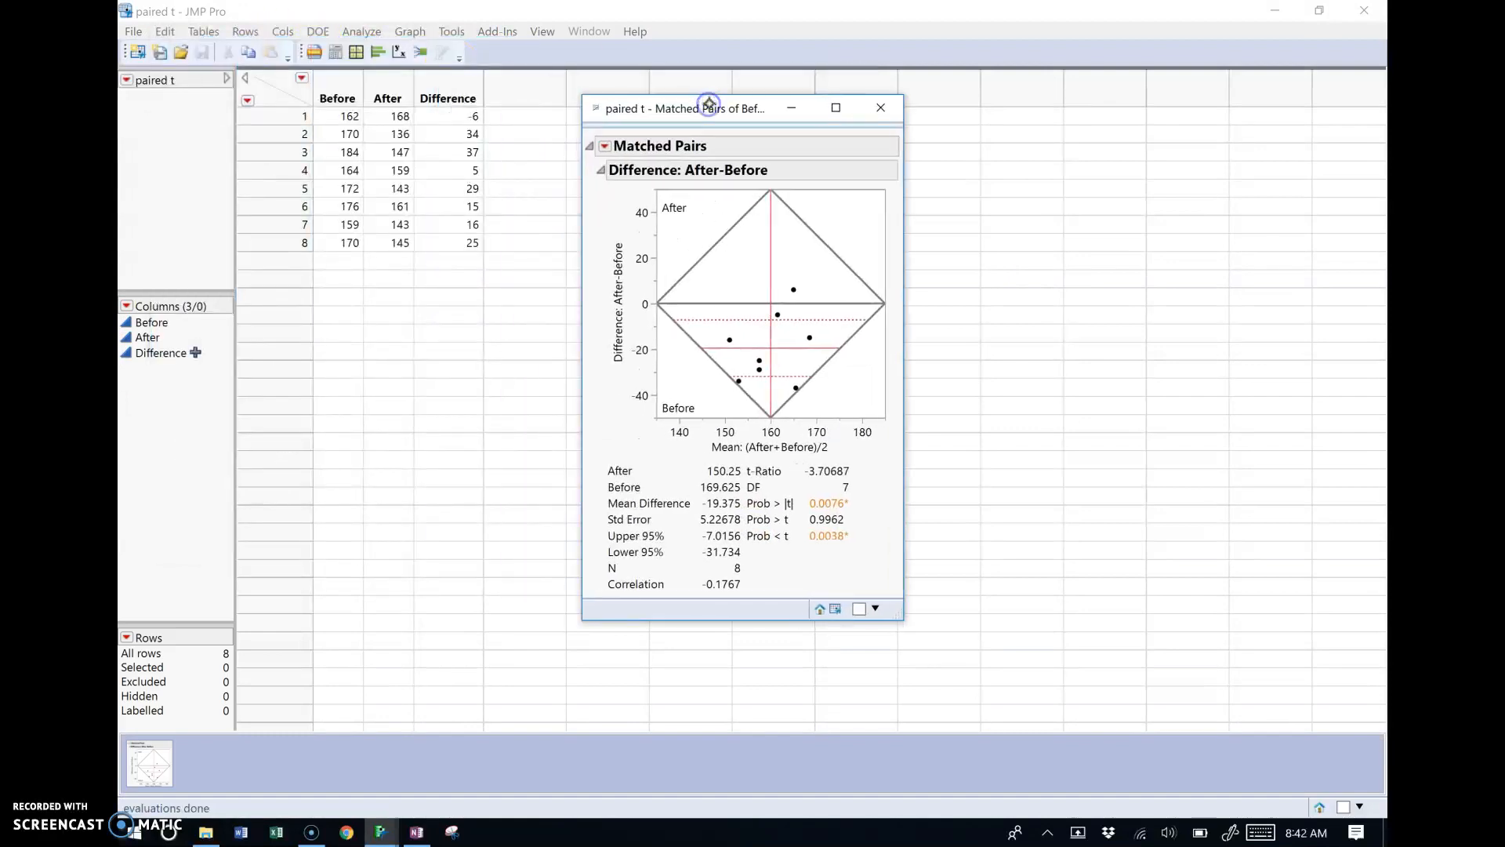
pyautogui.moveTo(903, 611); pyautogui.dragTo(985, 677)
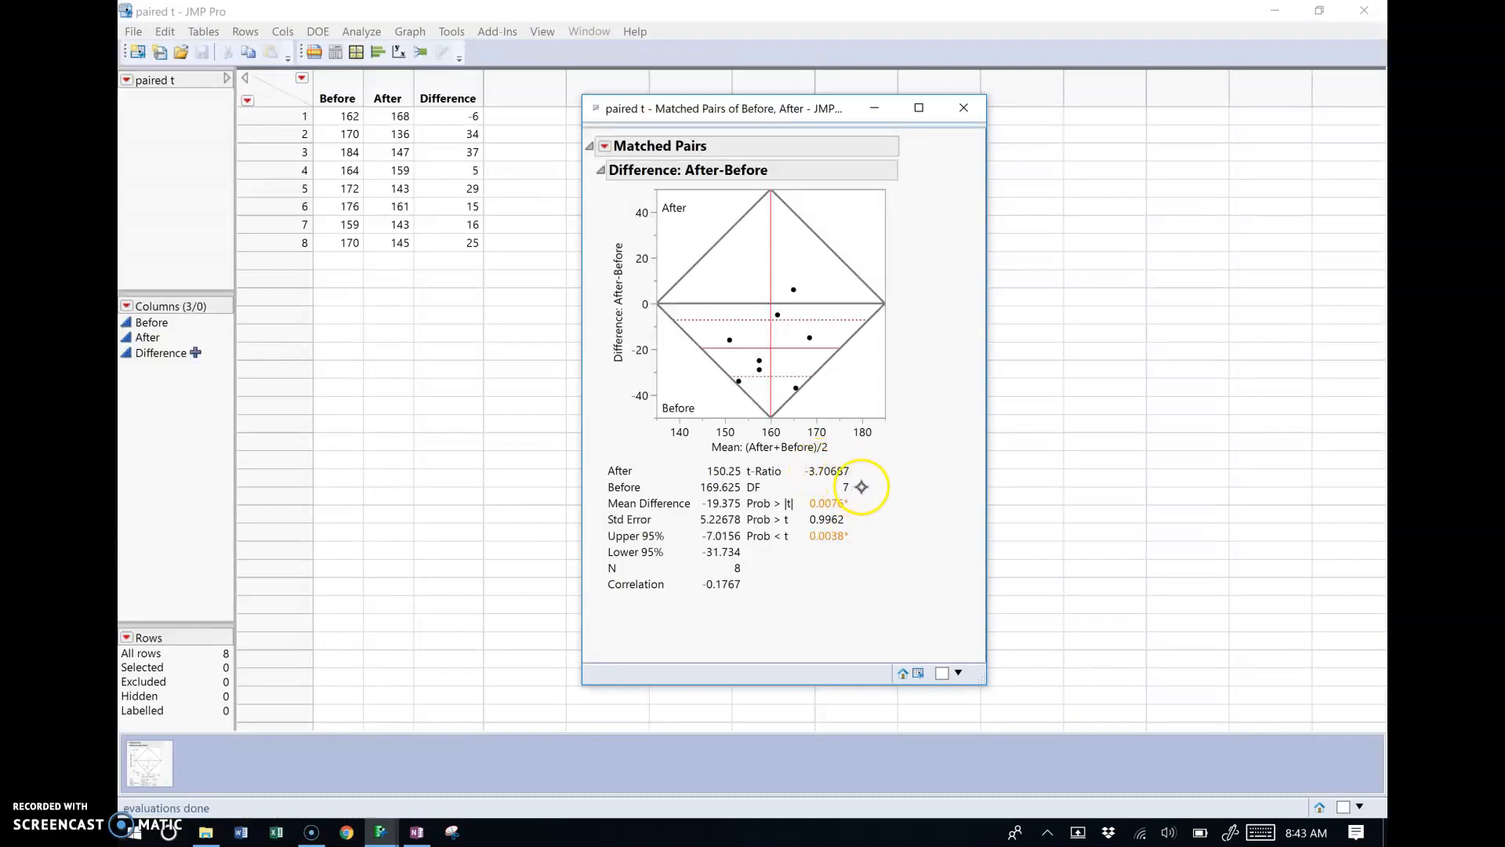
pyautogui.moveTo(828, 502)
# Switch to OneNote and fit the whole worked Example 1, including its final conclusion, in view.
pyautogui.click(417, 832)
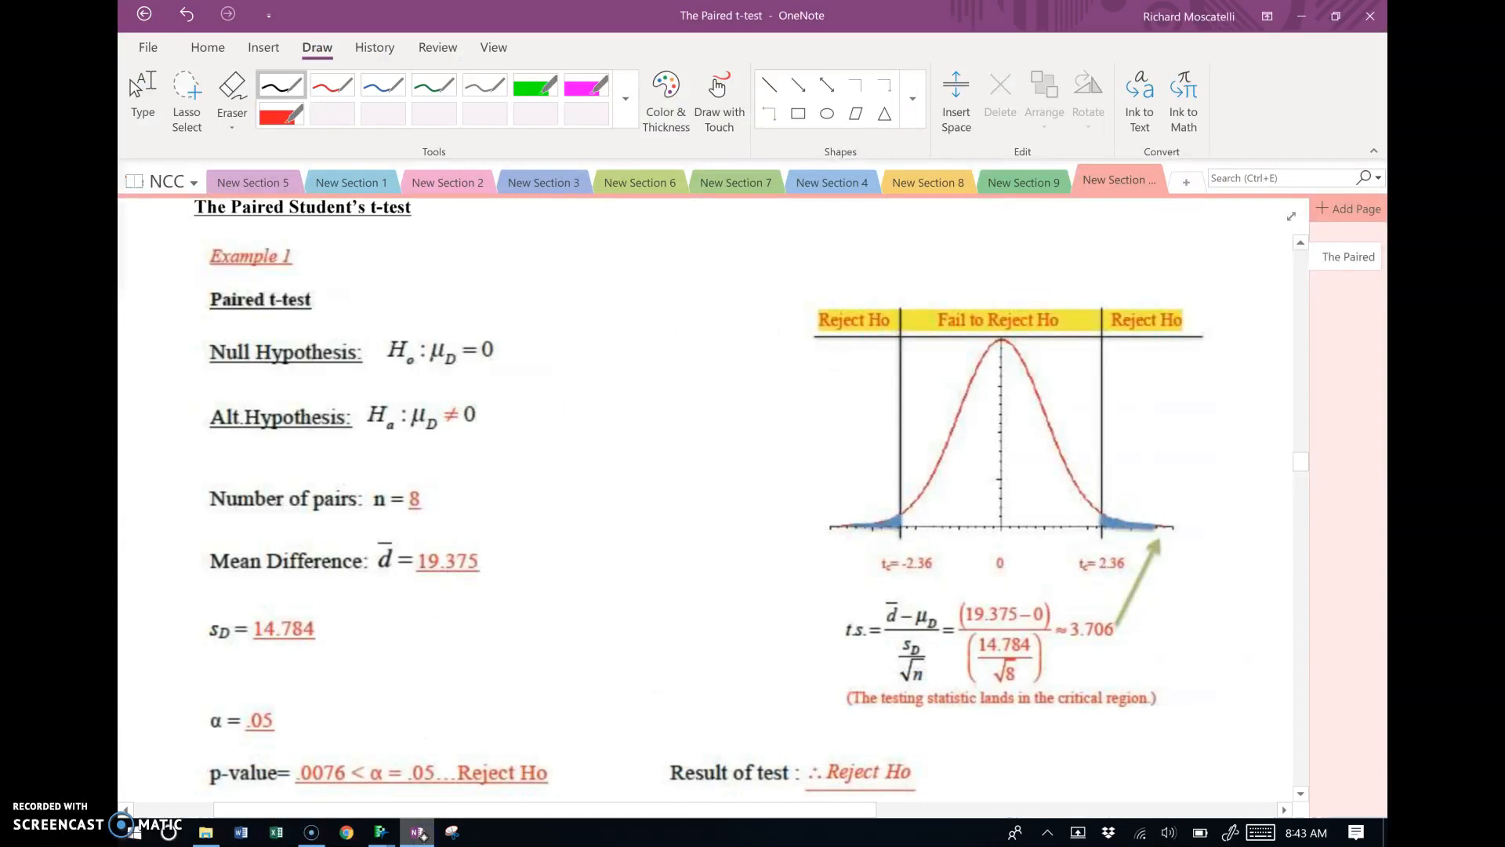
pyautogui.scroll(-4, 844, 461)
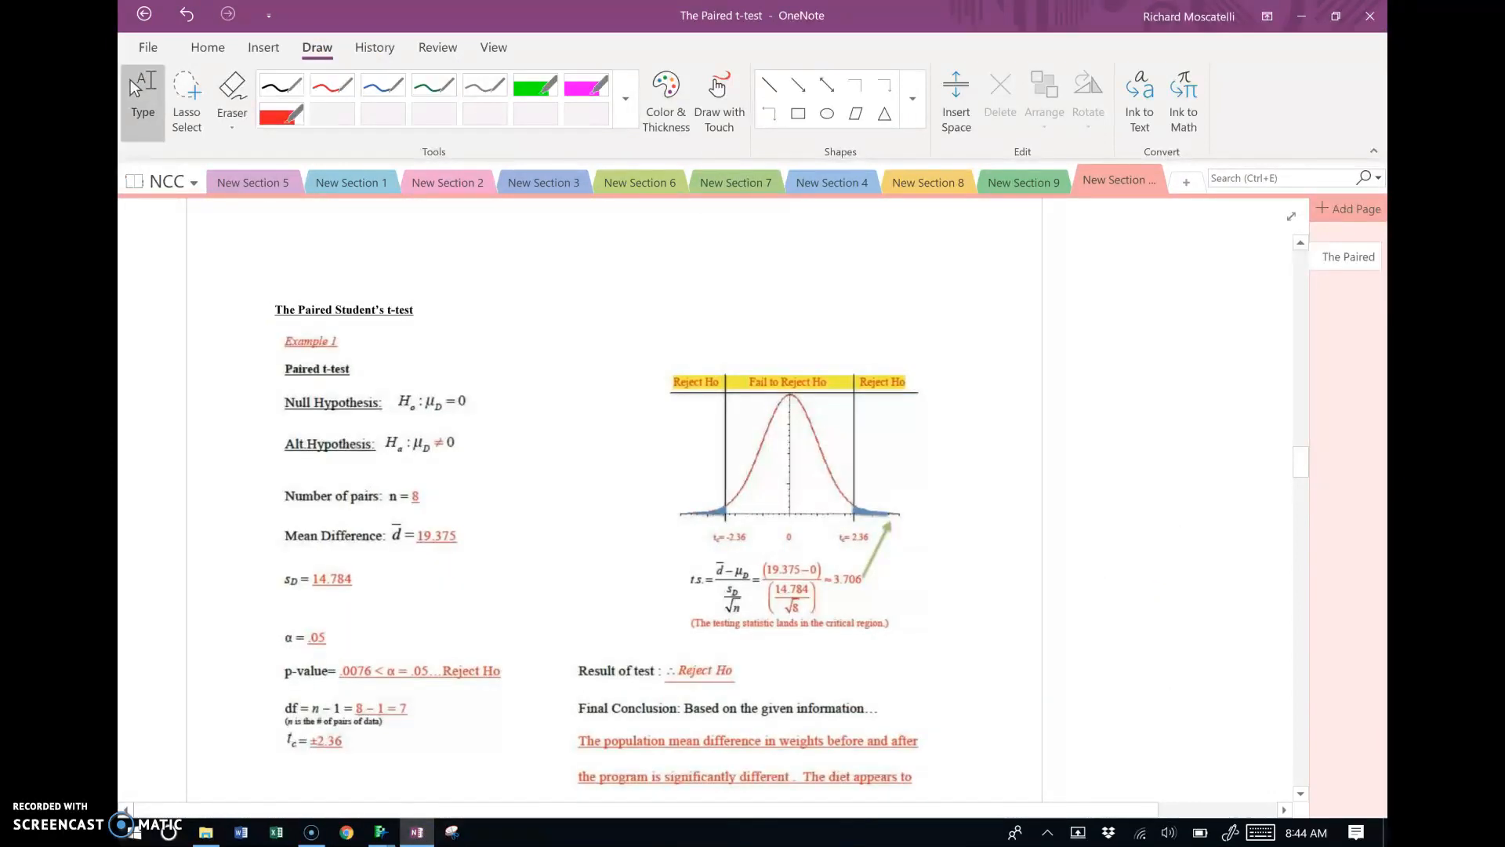
pyautogui.scroll(2, 978, 418)
pyautogui.moveTo(1099, 380); pyautogui.dragTo(1296, 363)
# Bring the JMP Matched Pairs report over the OneNote page and place it beside the worked example.
pyautogui.click(382, 831)
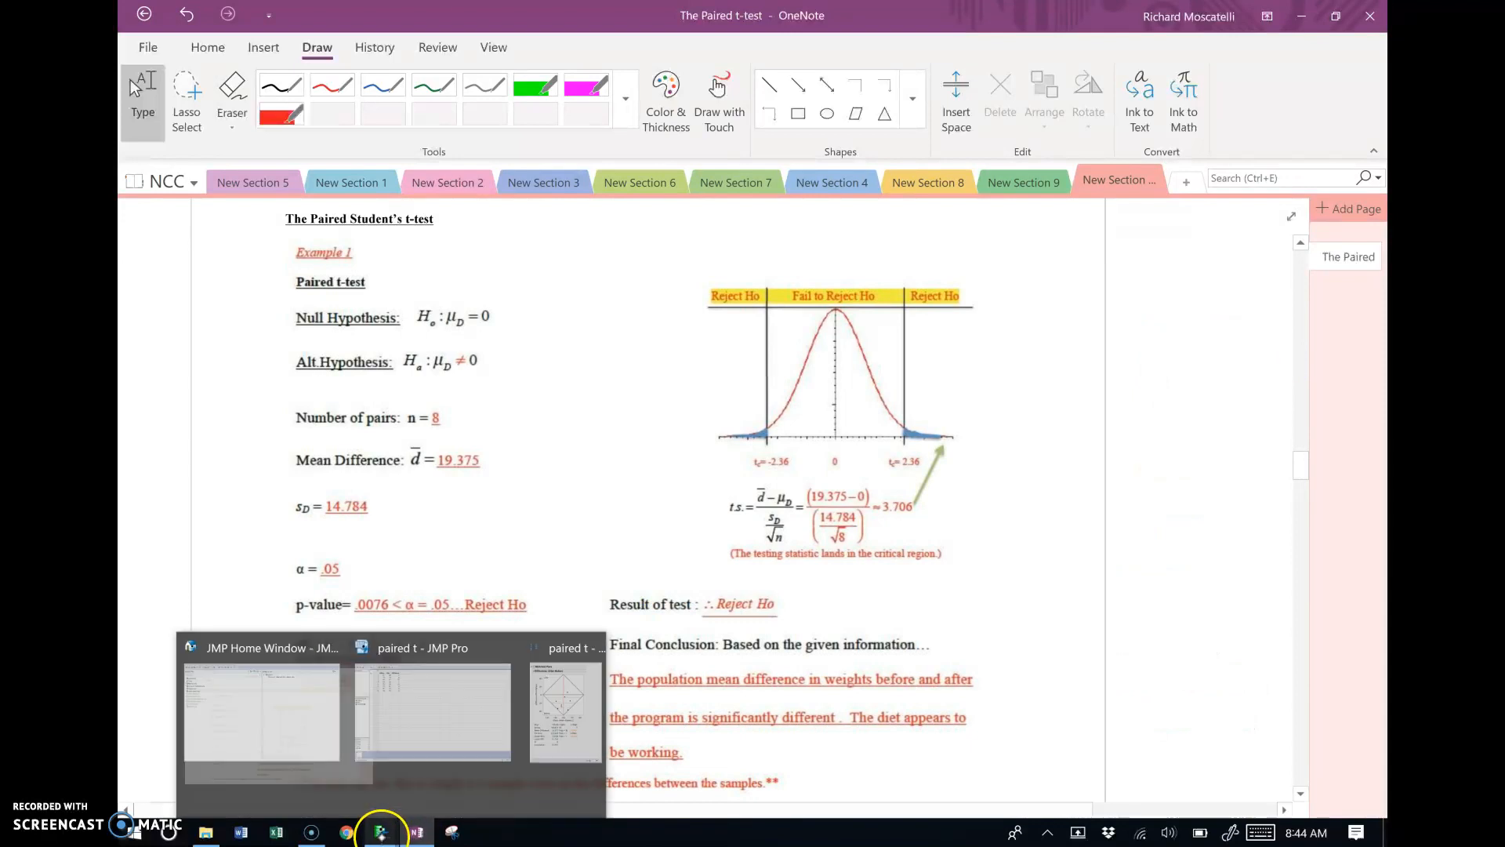
pyautogui.click(563, 734)
pyautogui.moveTo(770, 103); pyautogui.dragTo(1049, 156)
pyautogui.moveTo(1194, 171); pyautogui.dragTo(1195, 167)
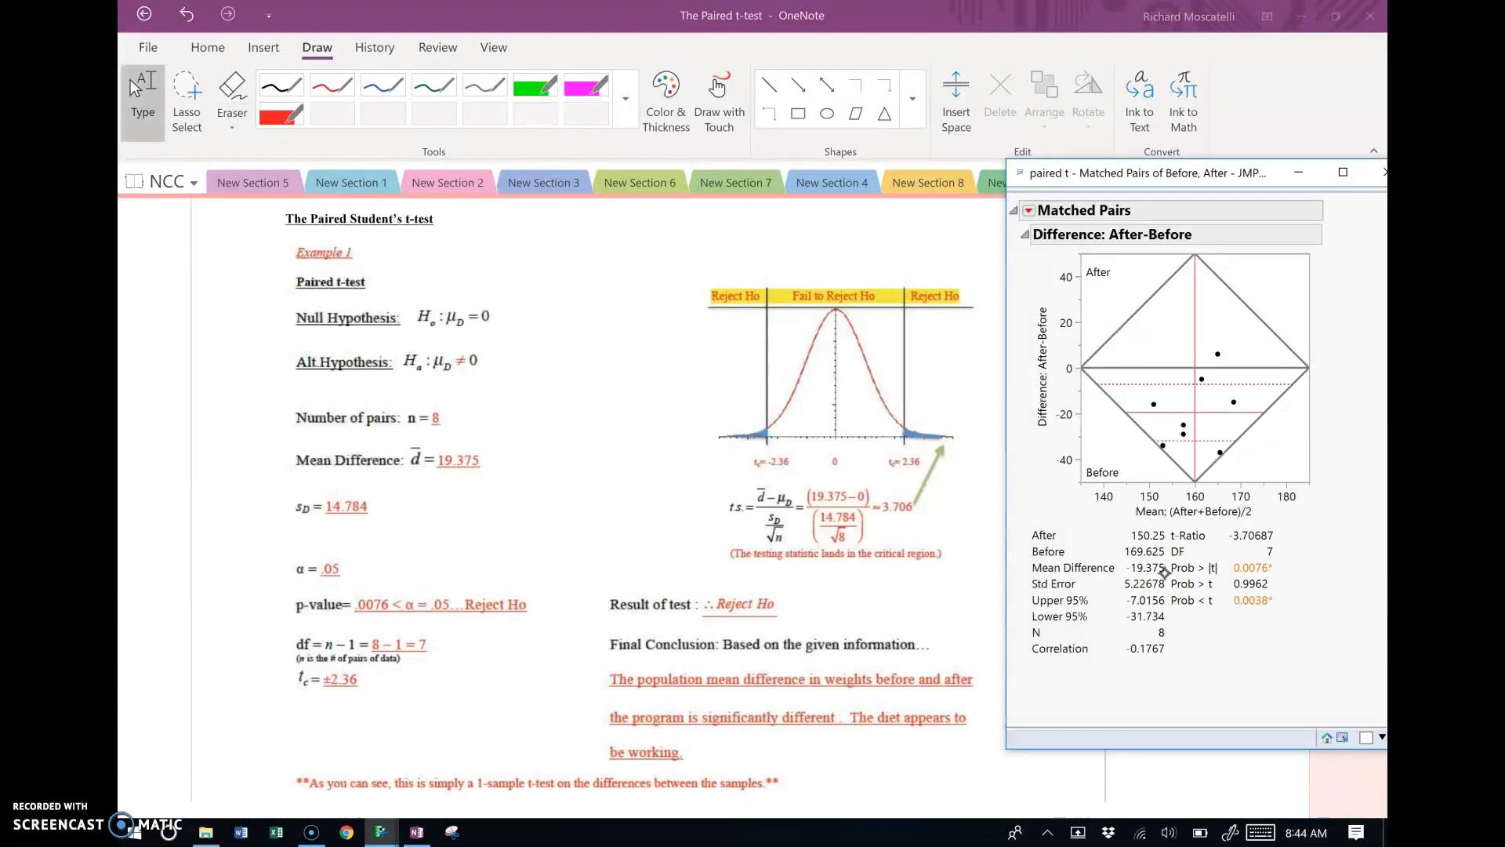
# Switch to the paired t data table in JMP to examine the Difference column, and bring the Matched Pairs report back up.
pyautogui.moveTo(417, 832)
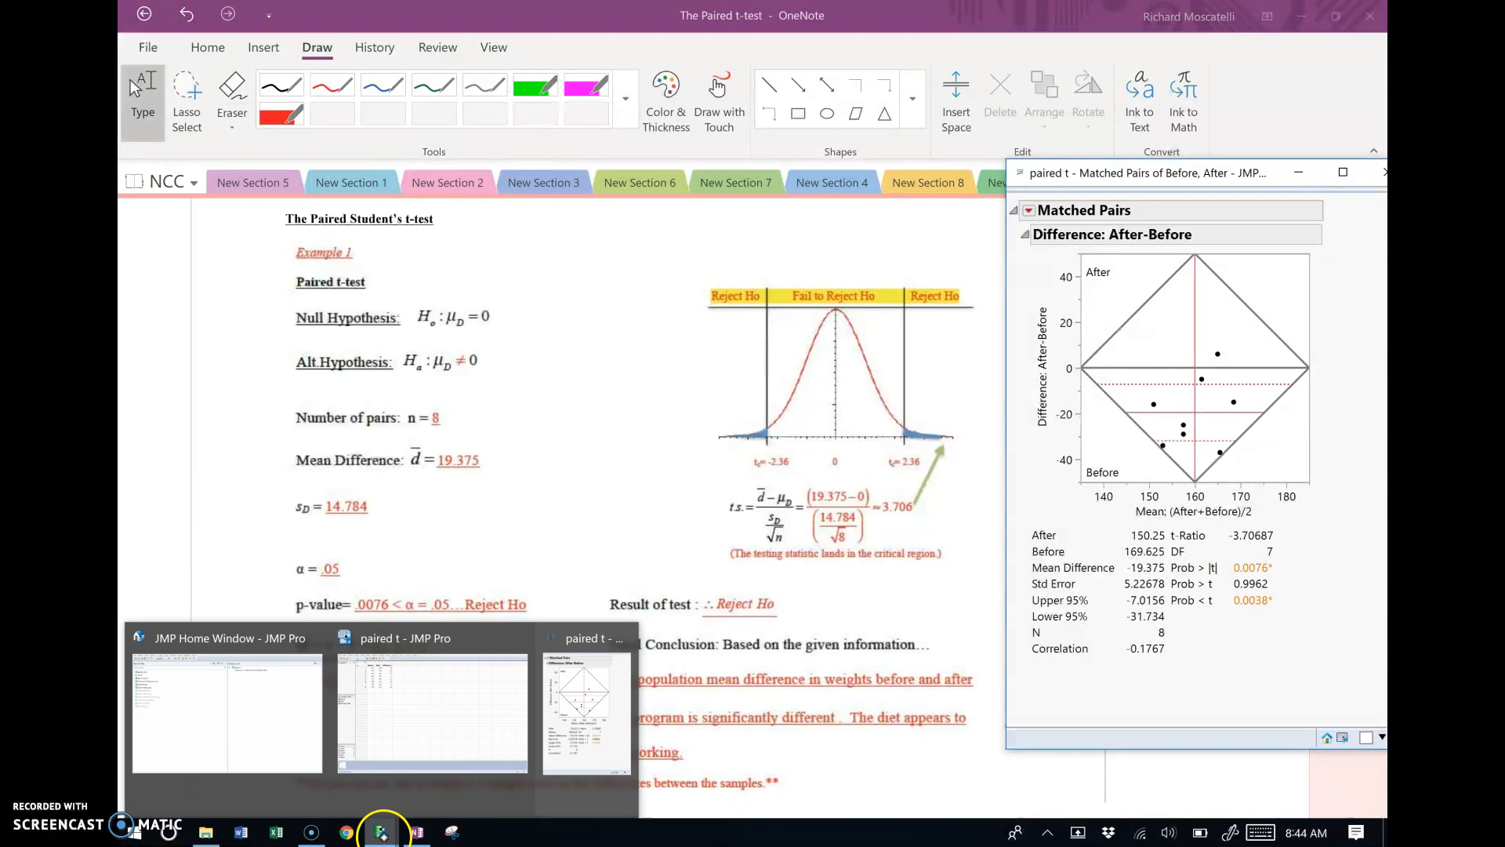
pyautogui.click(432, 734)
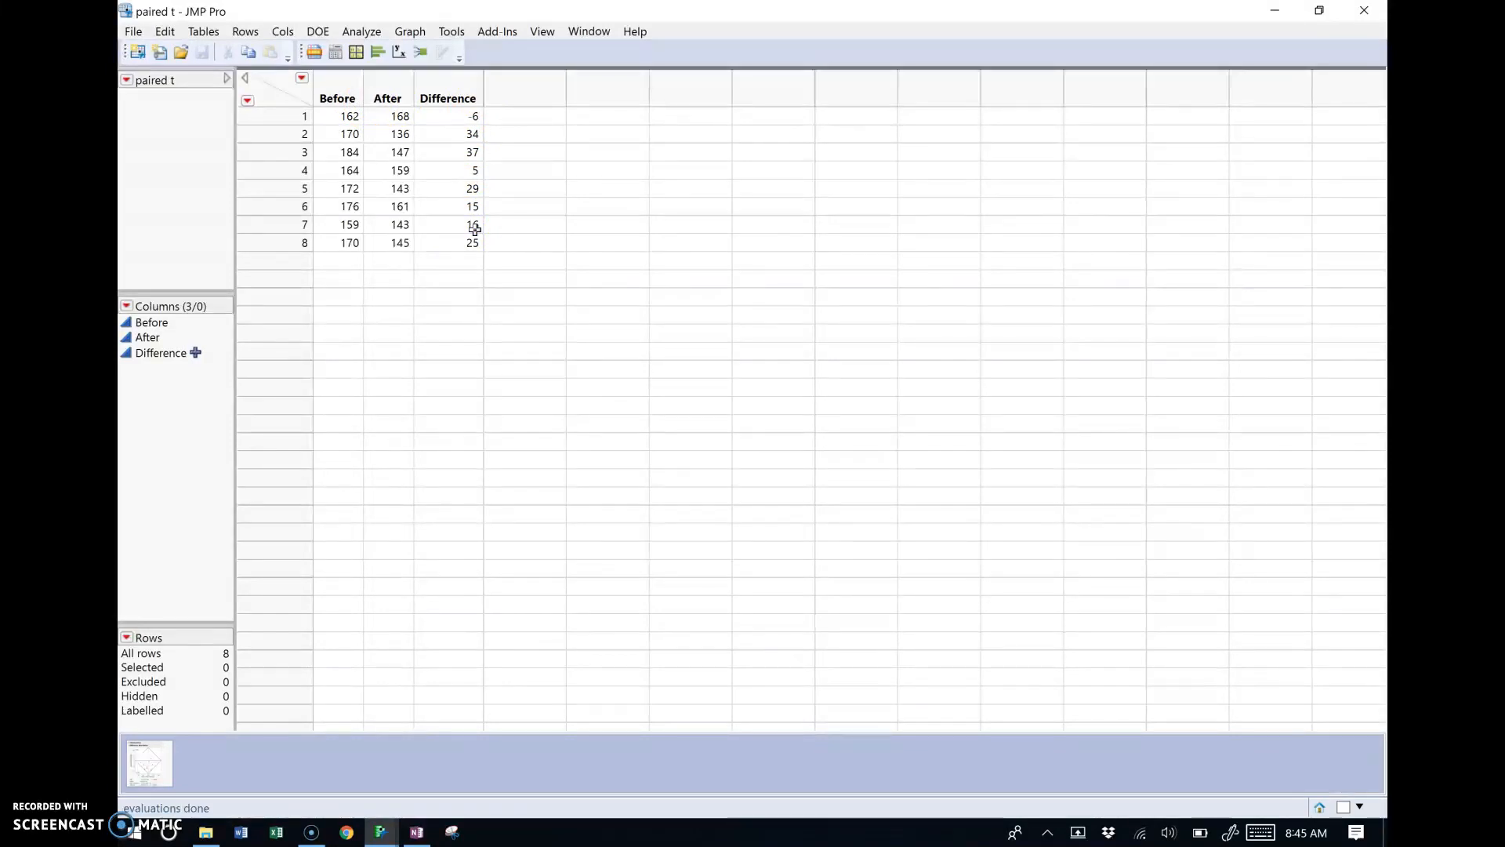
pyautogui.moveTo(381, 831)
pyautogui.click(573, 741)
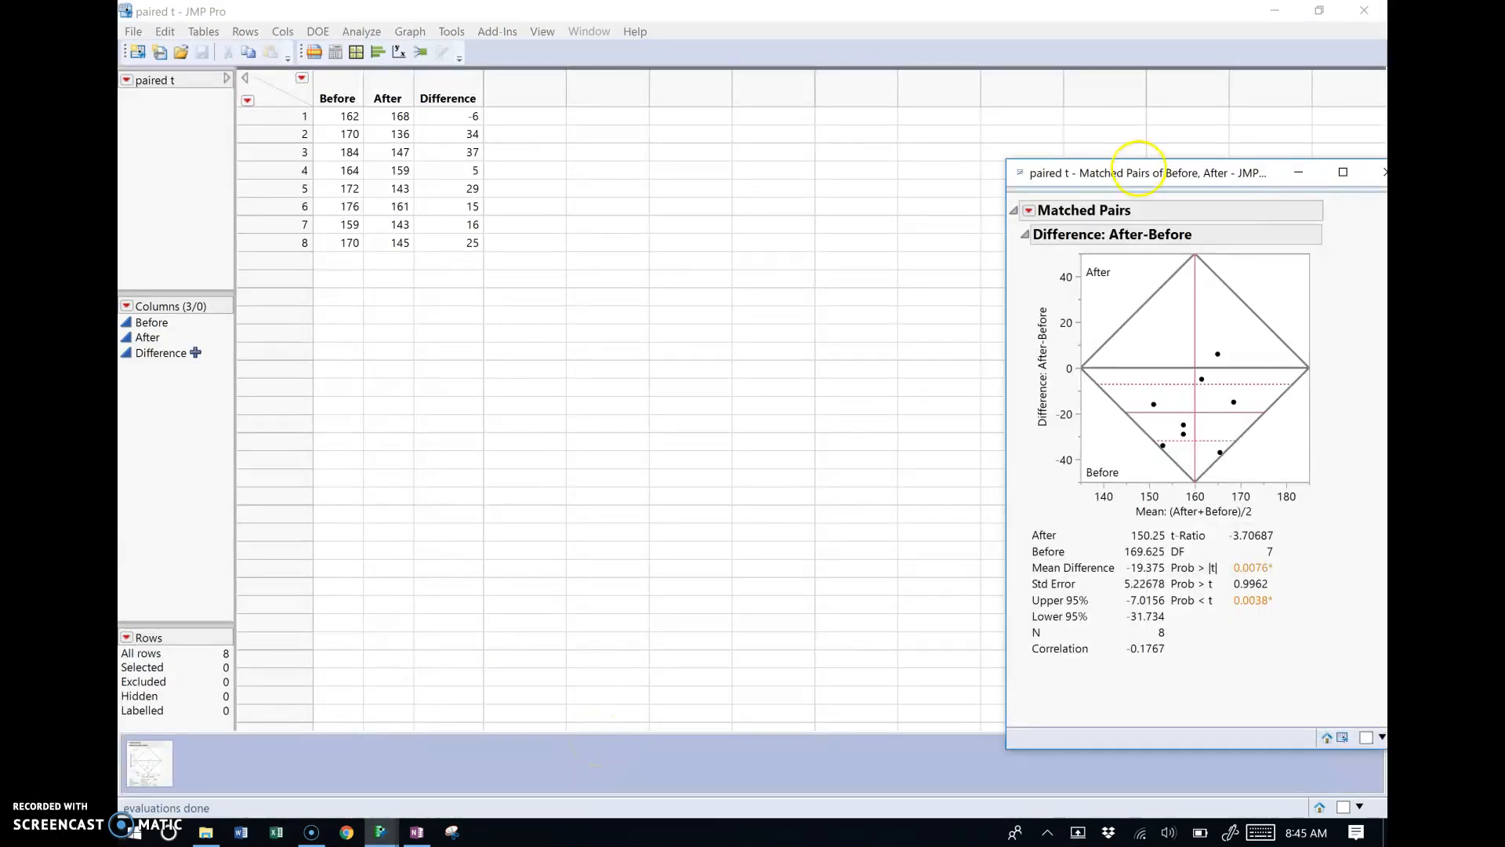
# Show the JMP Matched Pairs report beside the OneNote worked example to compare the t-ratio, degrees of freedom and p-value.
pyautogui.rightClick(1139, 169)
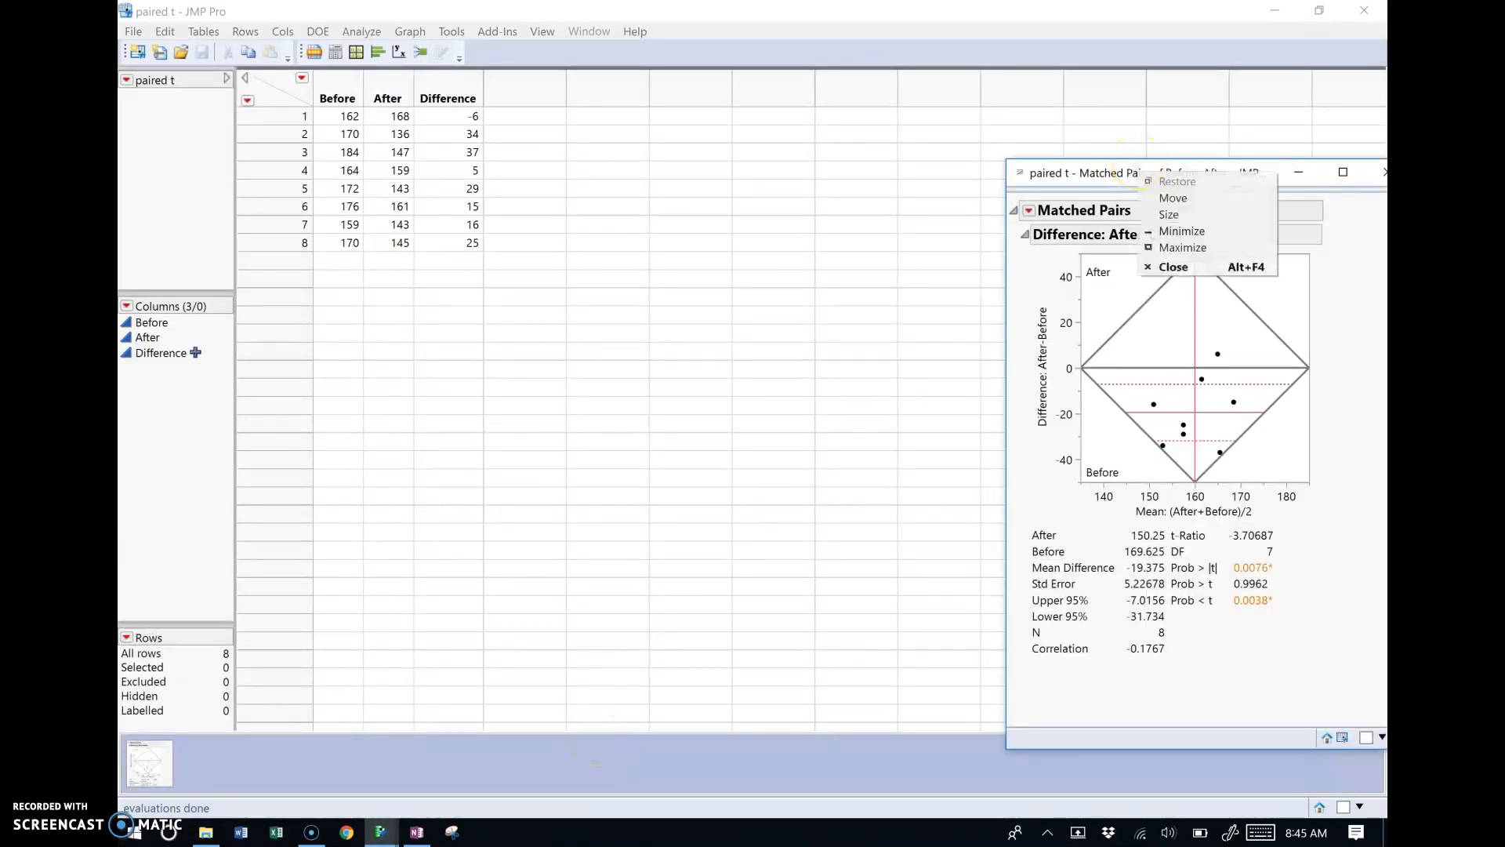
pyautogui.moveTo(416, 831)
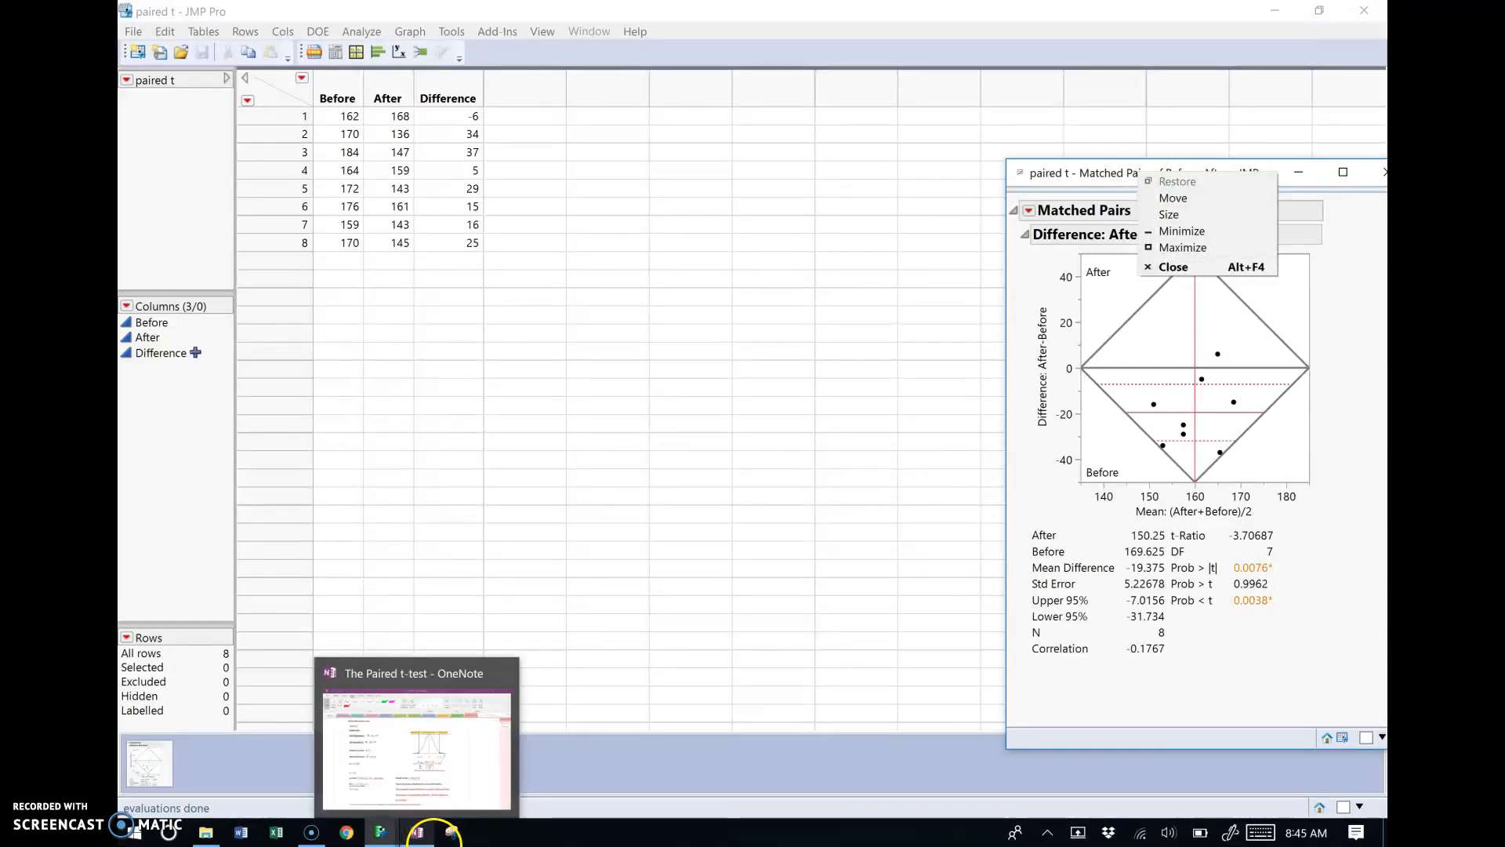
pyautogui.click(432, 781)
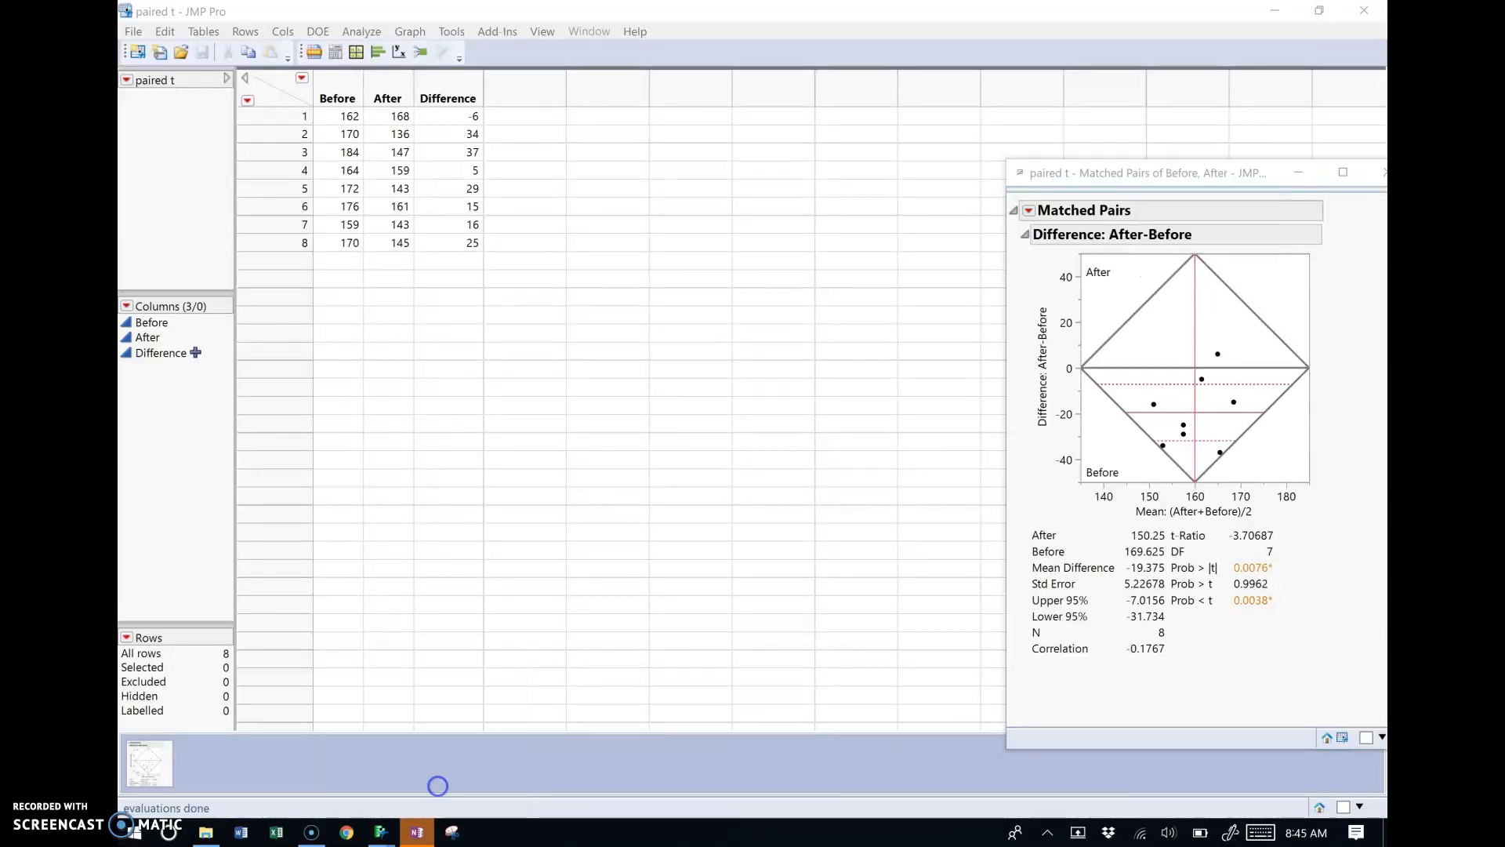
pyautogui.click(420, 833)
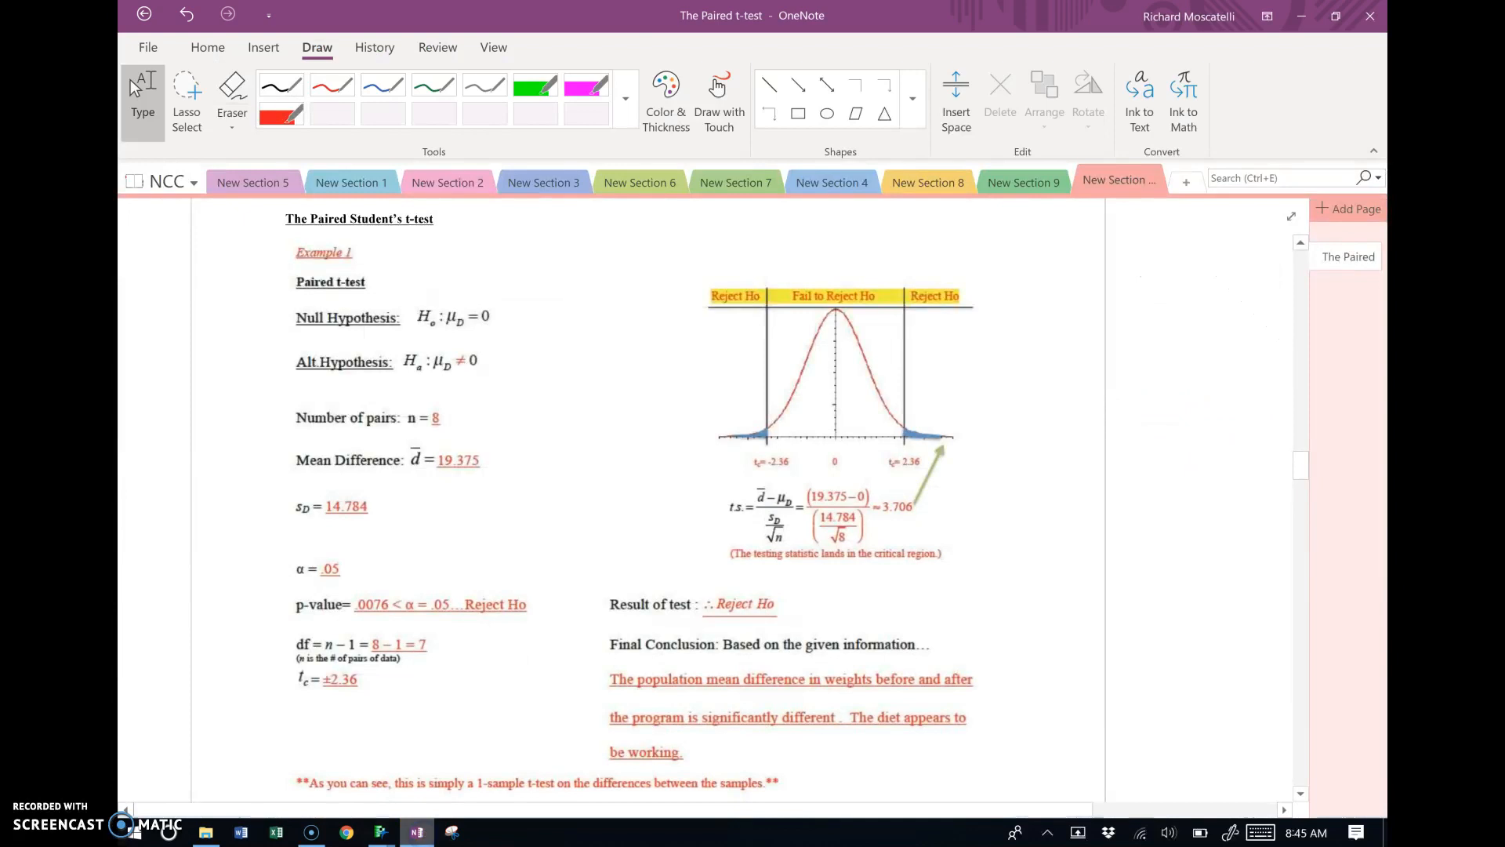
pyautogui.moveTo(381, 833)
pyautogui.click(584, 714)
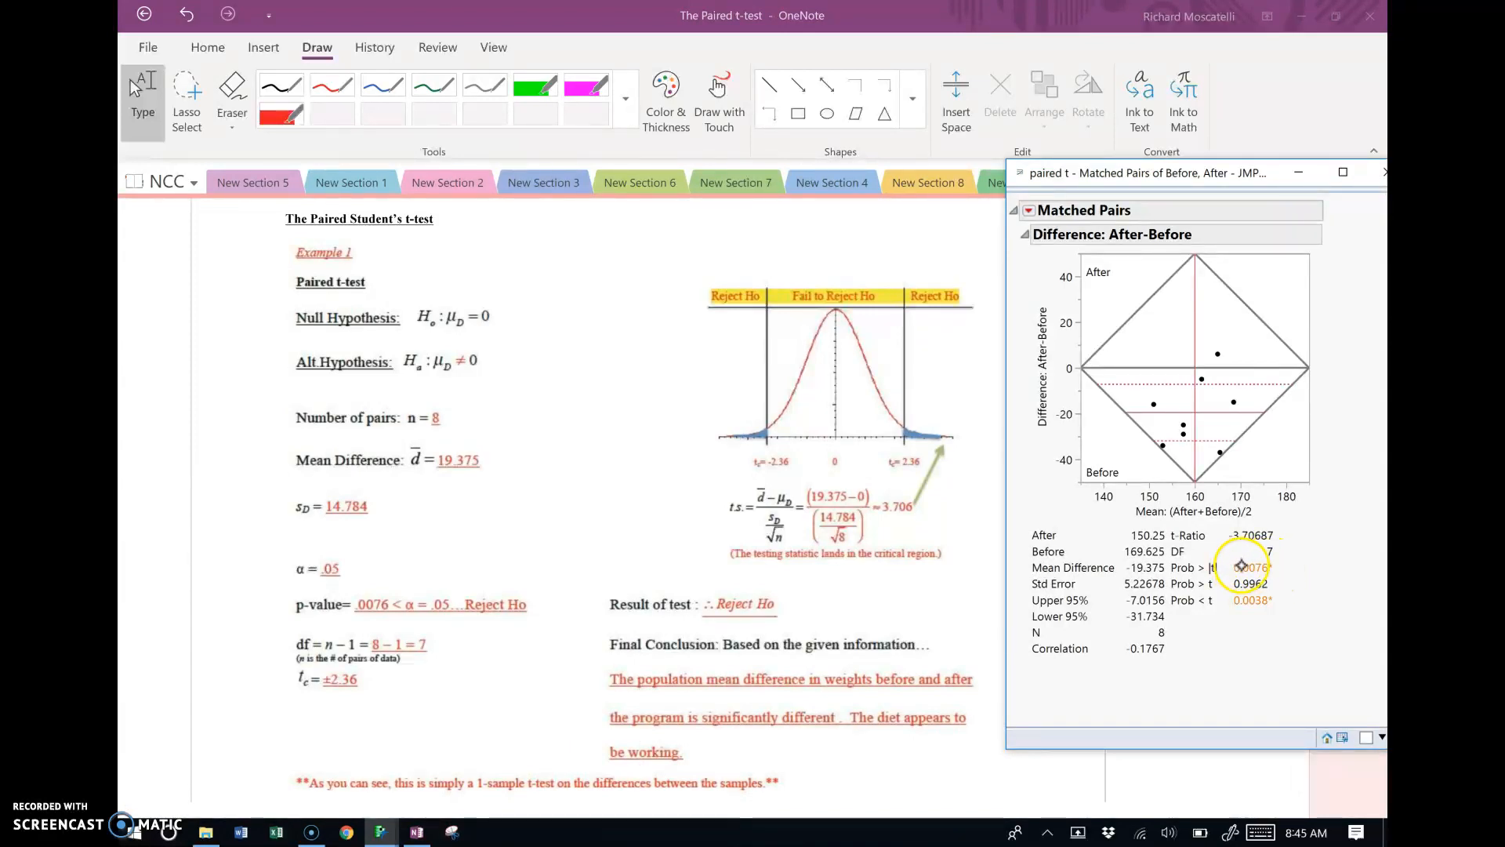
pyautogui.moveTo(1268, 570)
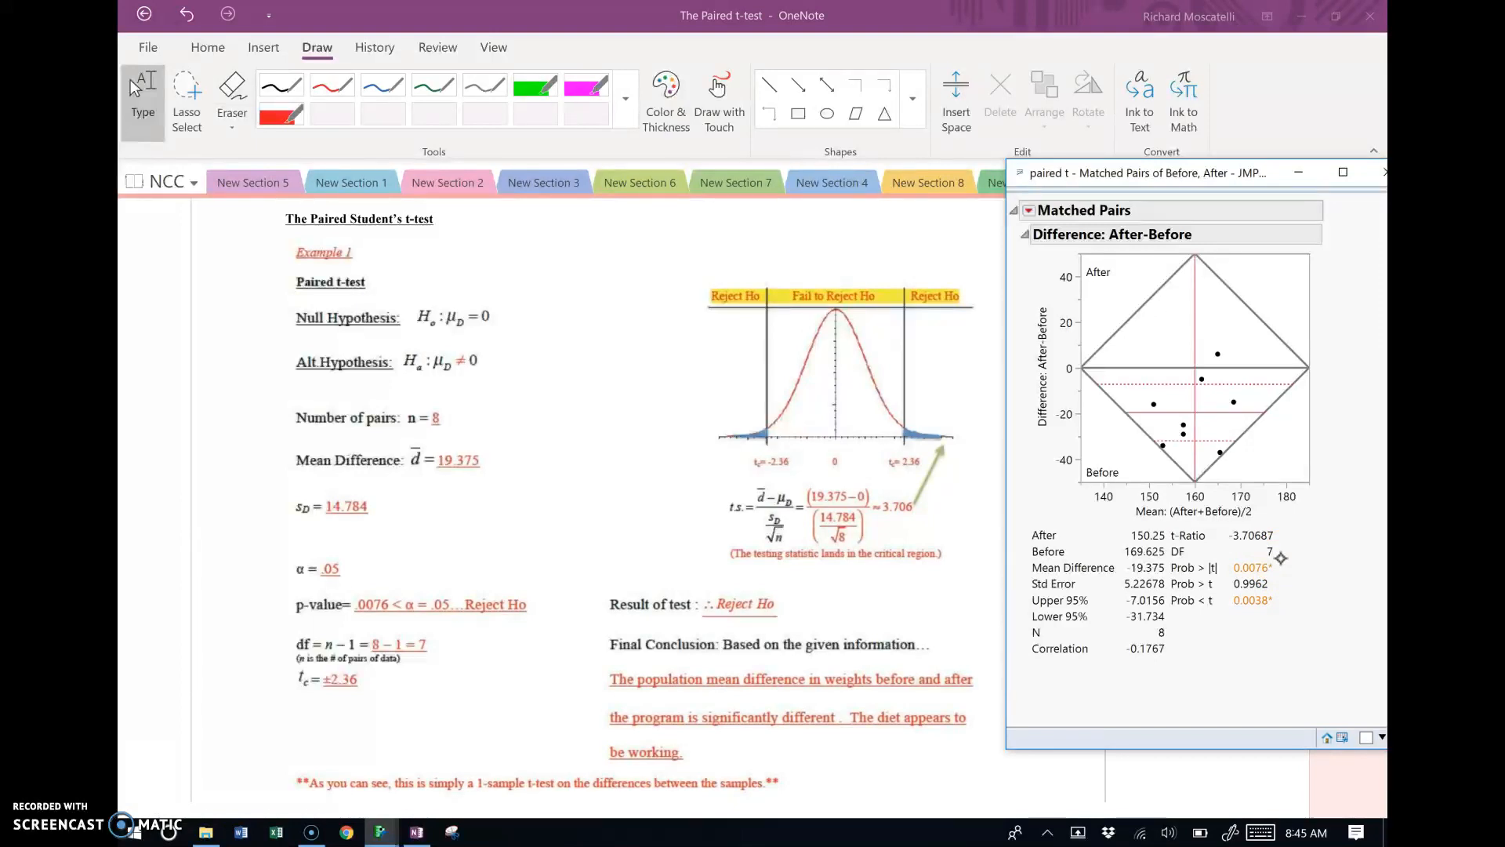
pyautogui.click(1255, 548)
# On the OneNote page, ink .95 under the curve's centre, .025 with arrows at both tails, and circle the critical value tc = ±2.36.
pyautogui.hotkey('alt', 'Tab')
pyautogui.rightClick(820, 404)
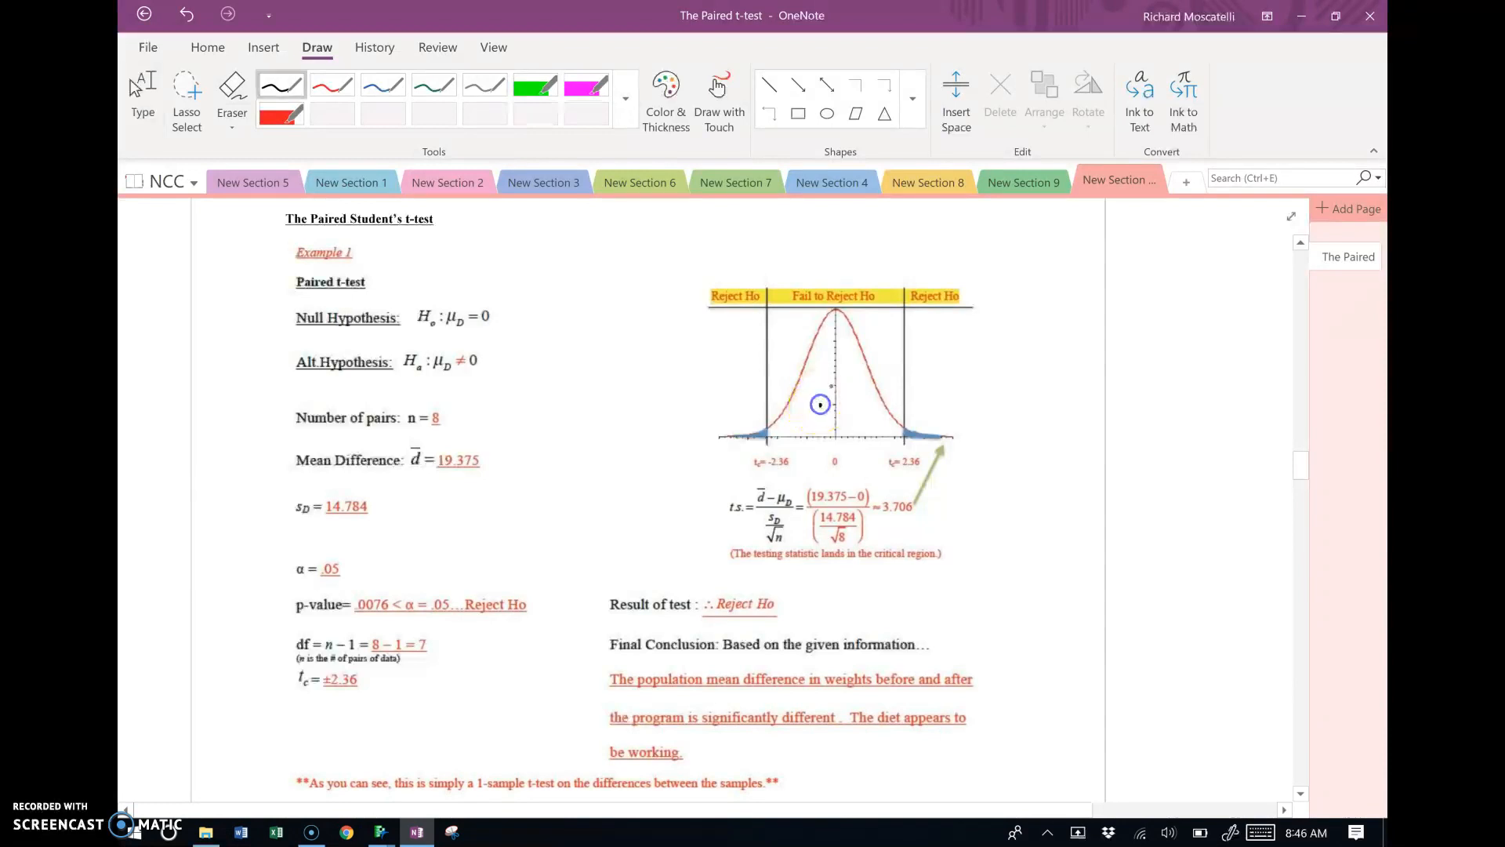
pyautogui.moveTo(836, 405)
pyautogui.mouseDown()
pyautogui.moveTo(848, 384)
pyautogui.moveTo(845, 406)
pyautogui.mouseUp()
pyautogui.moveTo(735, 406)
pyautogui.mouseDown()
pyautogui.moveTo(751, 430)
pyautogui.moveTo(720, 390)
pyautogui.mouseUp()
pyautogui.click(712, 406)
pyautogui.moveTo(726, 388); pyautogui.dragTo(737, 398)
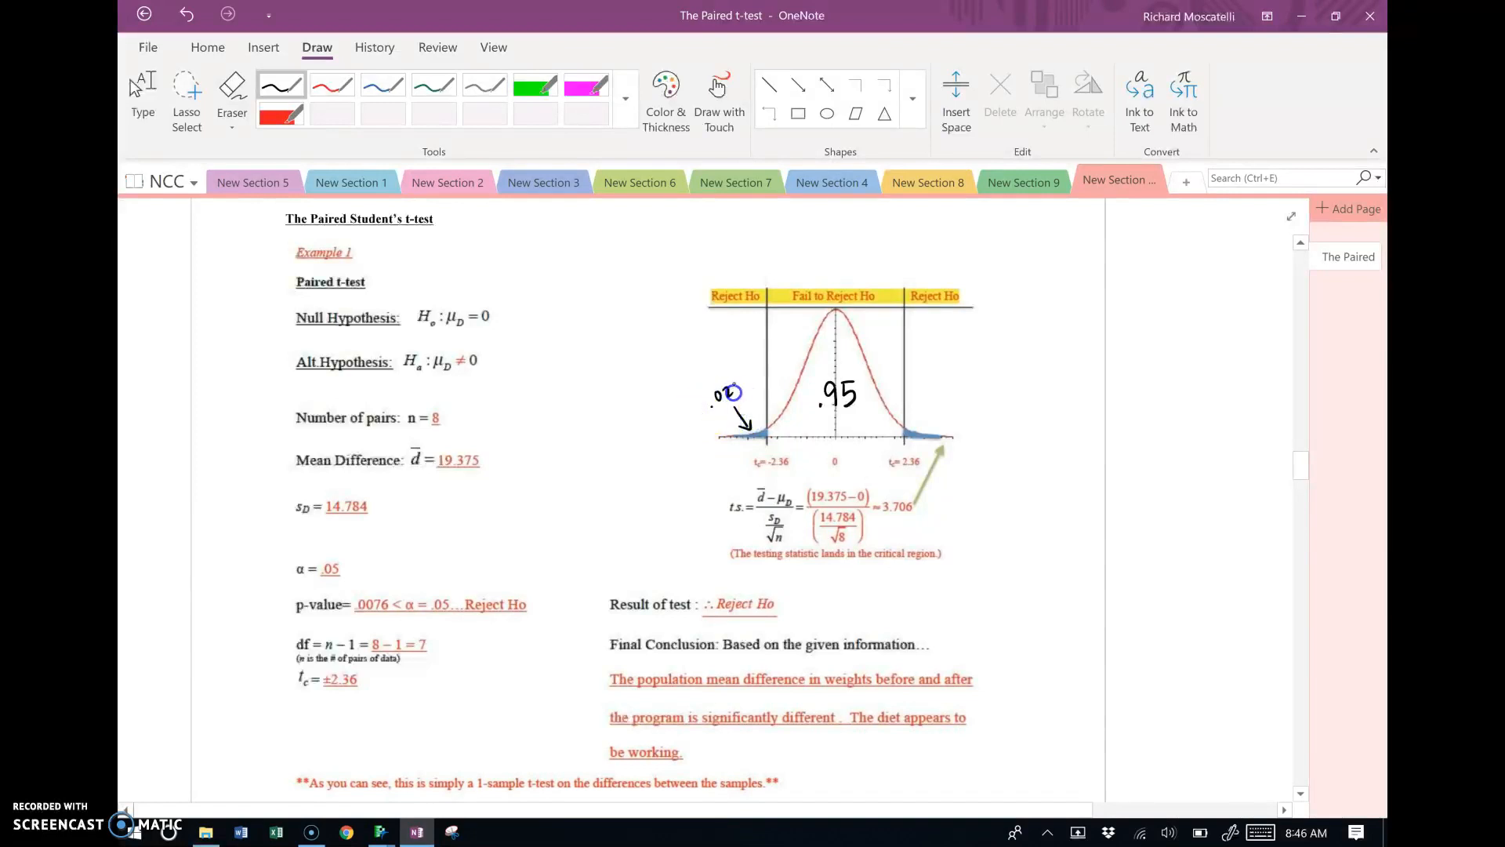
pyautogui.moveTo(933, 398)
pyautogui.mouseDown()
pyautogui.moveTo(925, 428)
pyautogui.moveTo(947, 374)
pyautogui.moveTo(965, 383)
pyautogui.moveTo(973, 369)
pyautogui.mouseUp()
pyautogui.click(936, 383)
pyautogui.moveTo(361, 667)
pyautogui.mouseDown()
pyautogui.moveTo(298, 700)
pyautogui.moveTo(366, 677)
pyautogui.mouseUp()
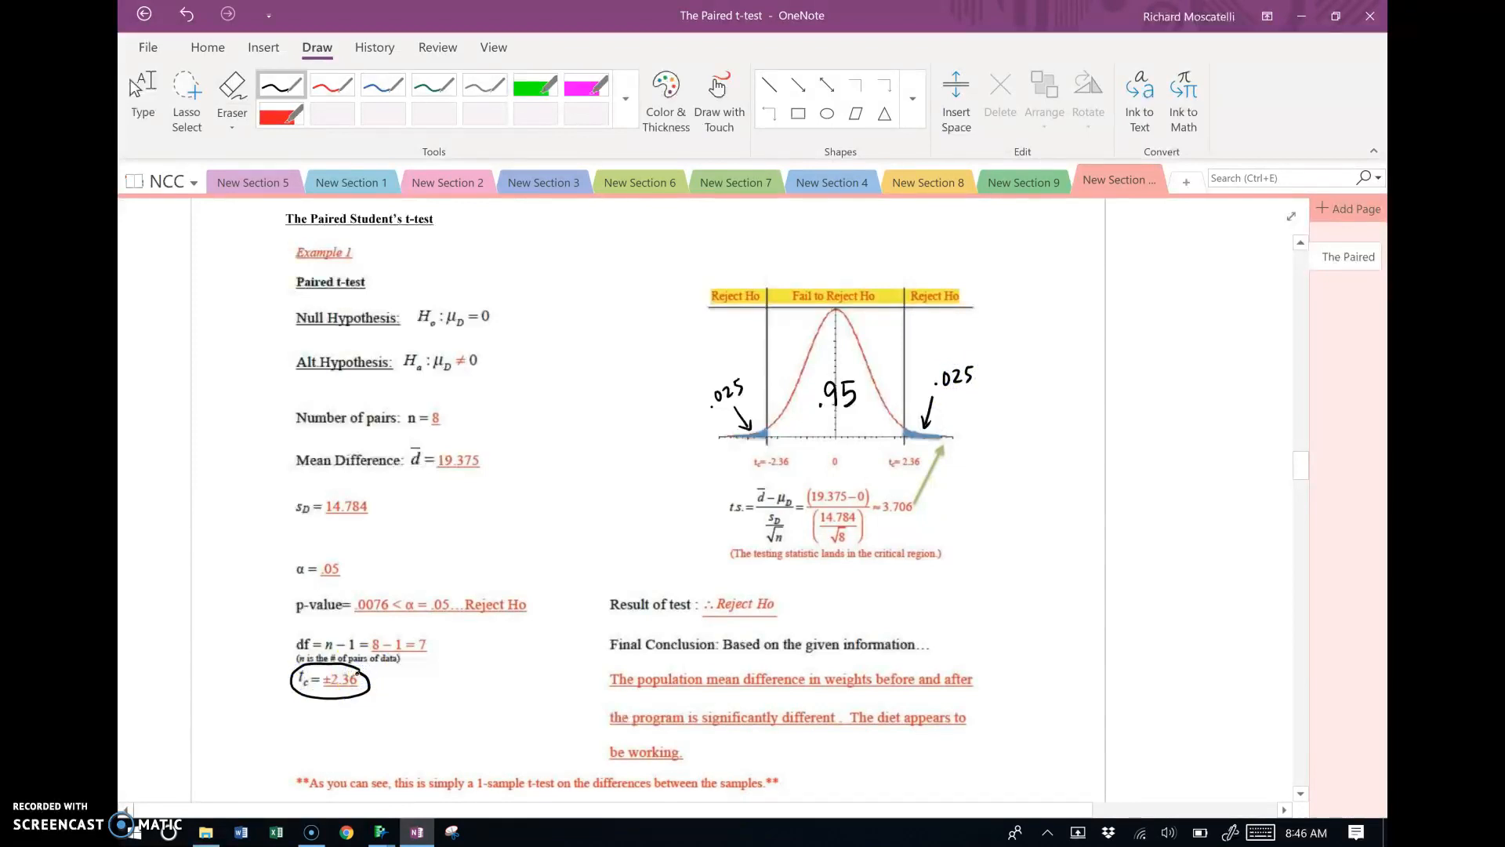
# Switch to the paired t data table in JMP, open the Distribution Calculator teaching module and move it fully into view.
pyautogui.click(383, 832)
pyautogui.click(478, 726)
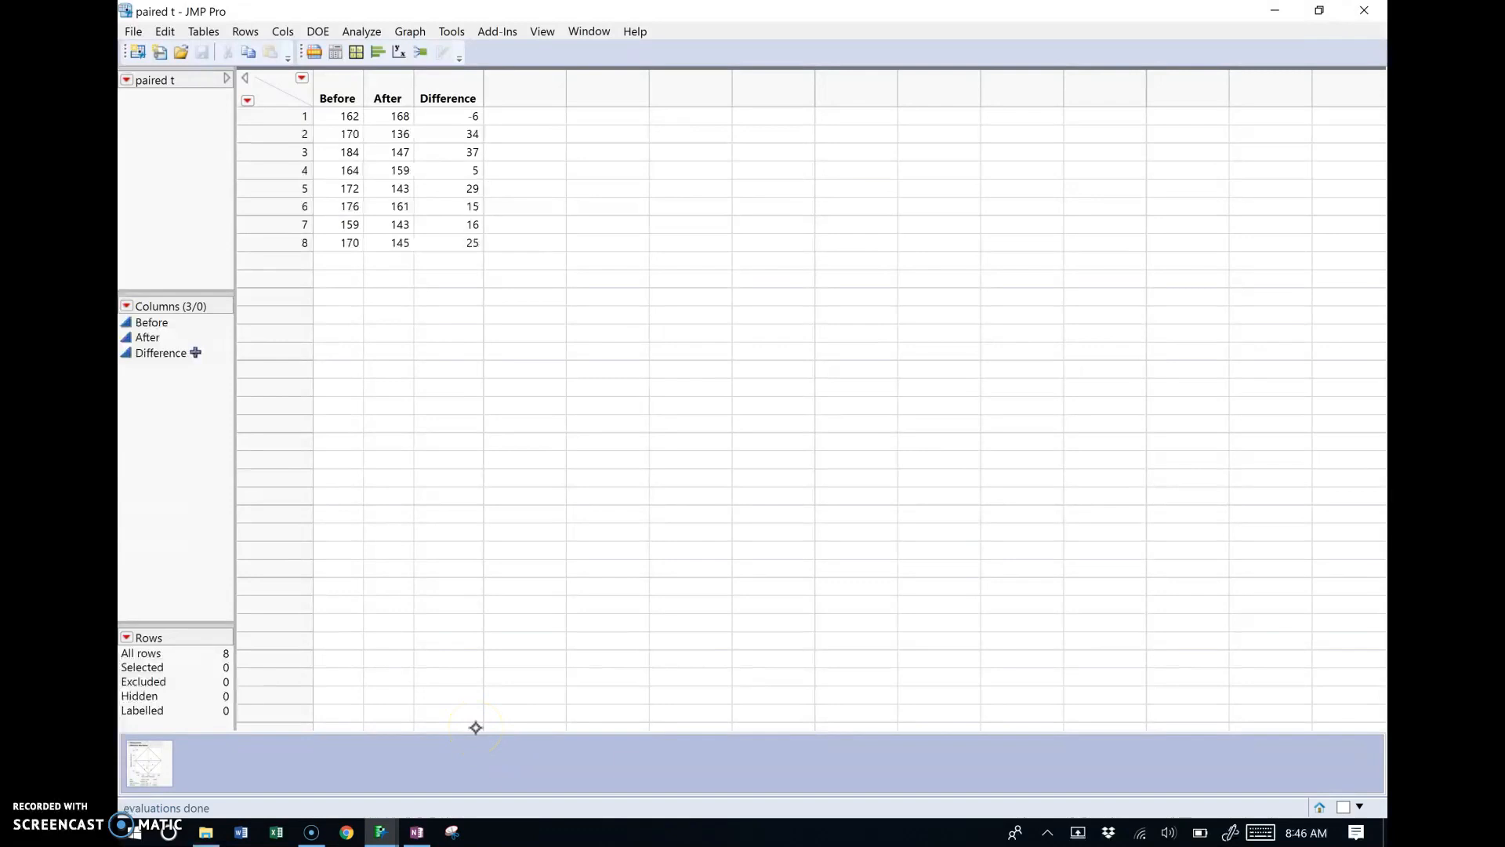
pyautogui.click(507, 31)
pyautogui.moveTo(486, 54)
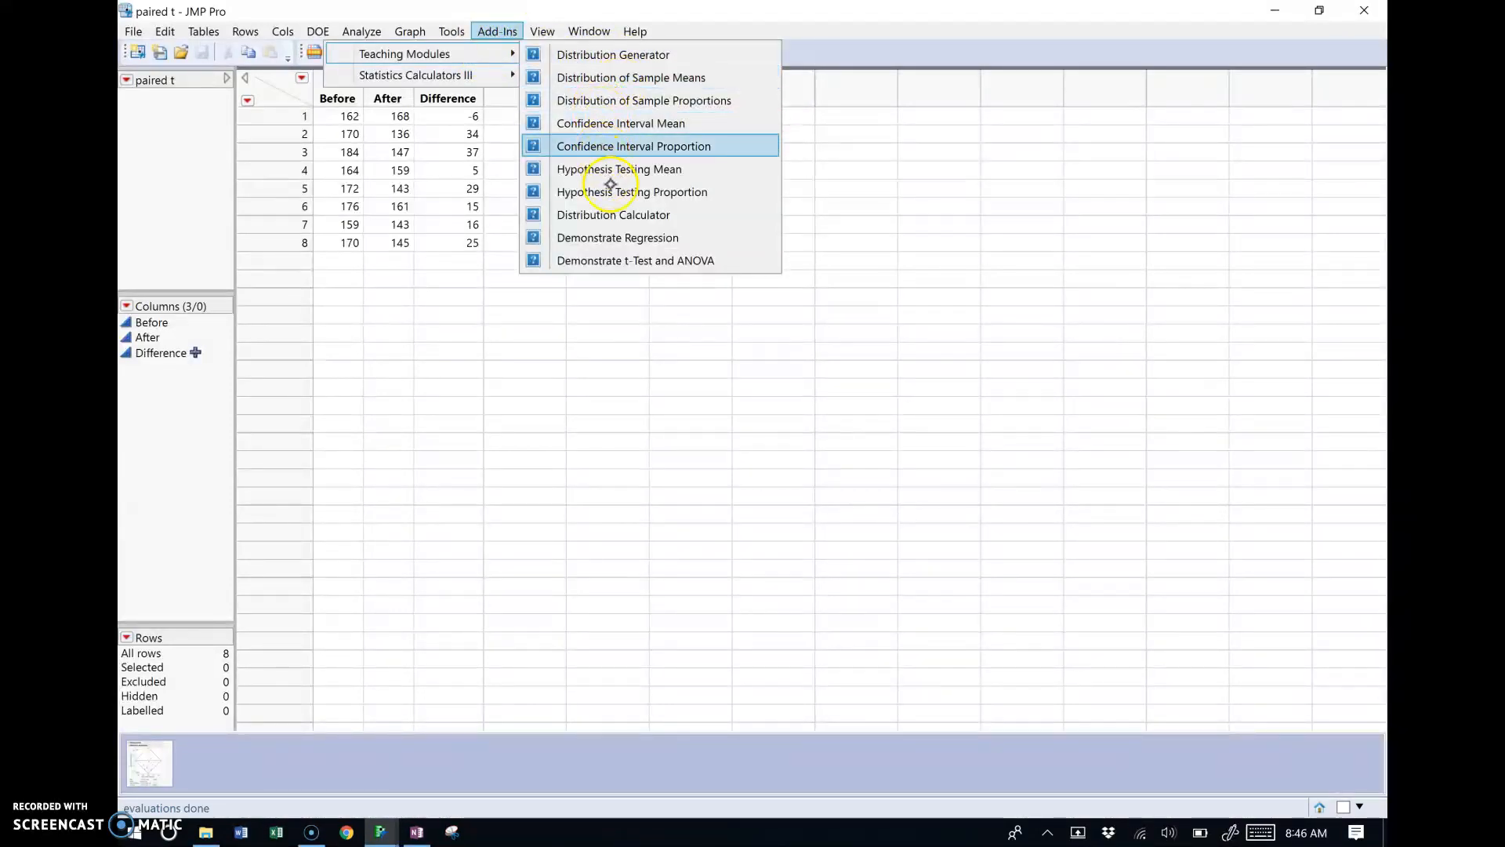
pyautogui.click(647, 211)
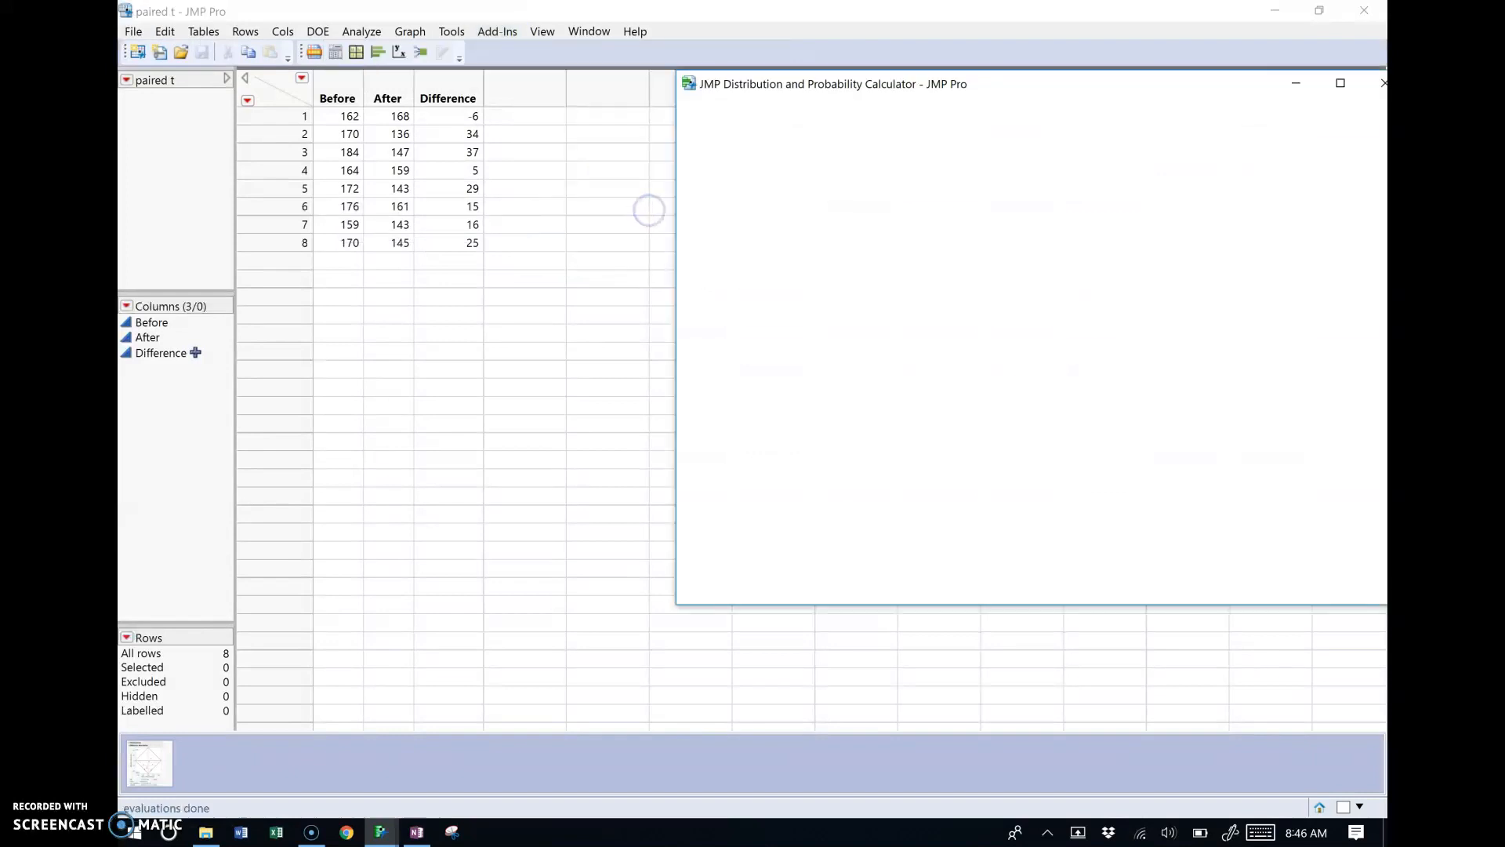
pyautogui.moveTo(1194, 78); pyautogui.dragTo(962, 202)
# Set the calculator to a t distribution with 7 degrees of freedom.
pyautogui.click(684, 275)
pyautogui.click(575, 305)
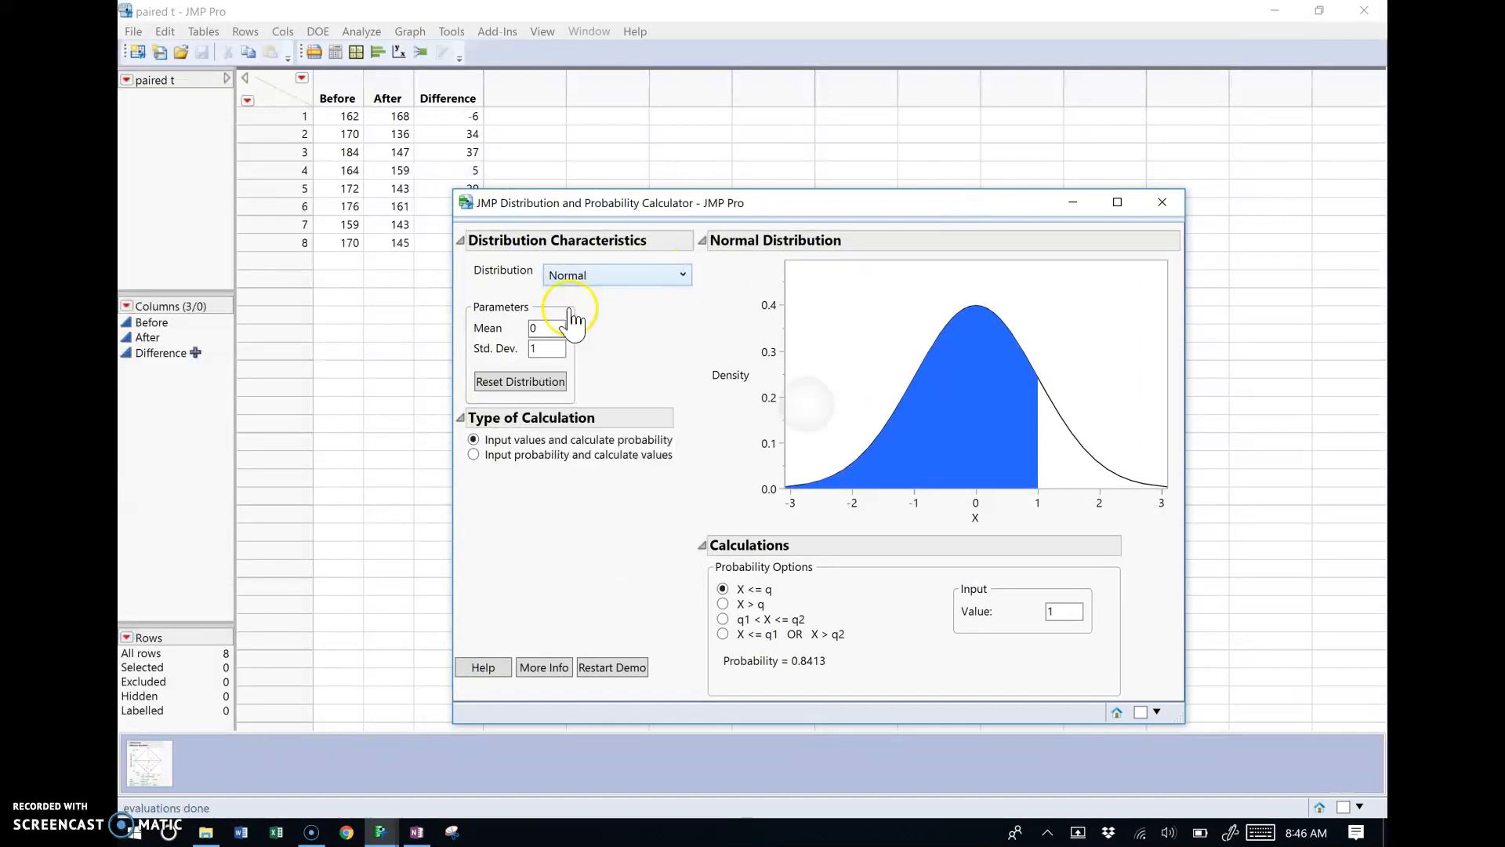
pyautogui.click(682, 275)
pyautogui.click(570, 318)
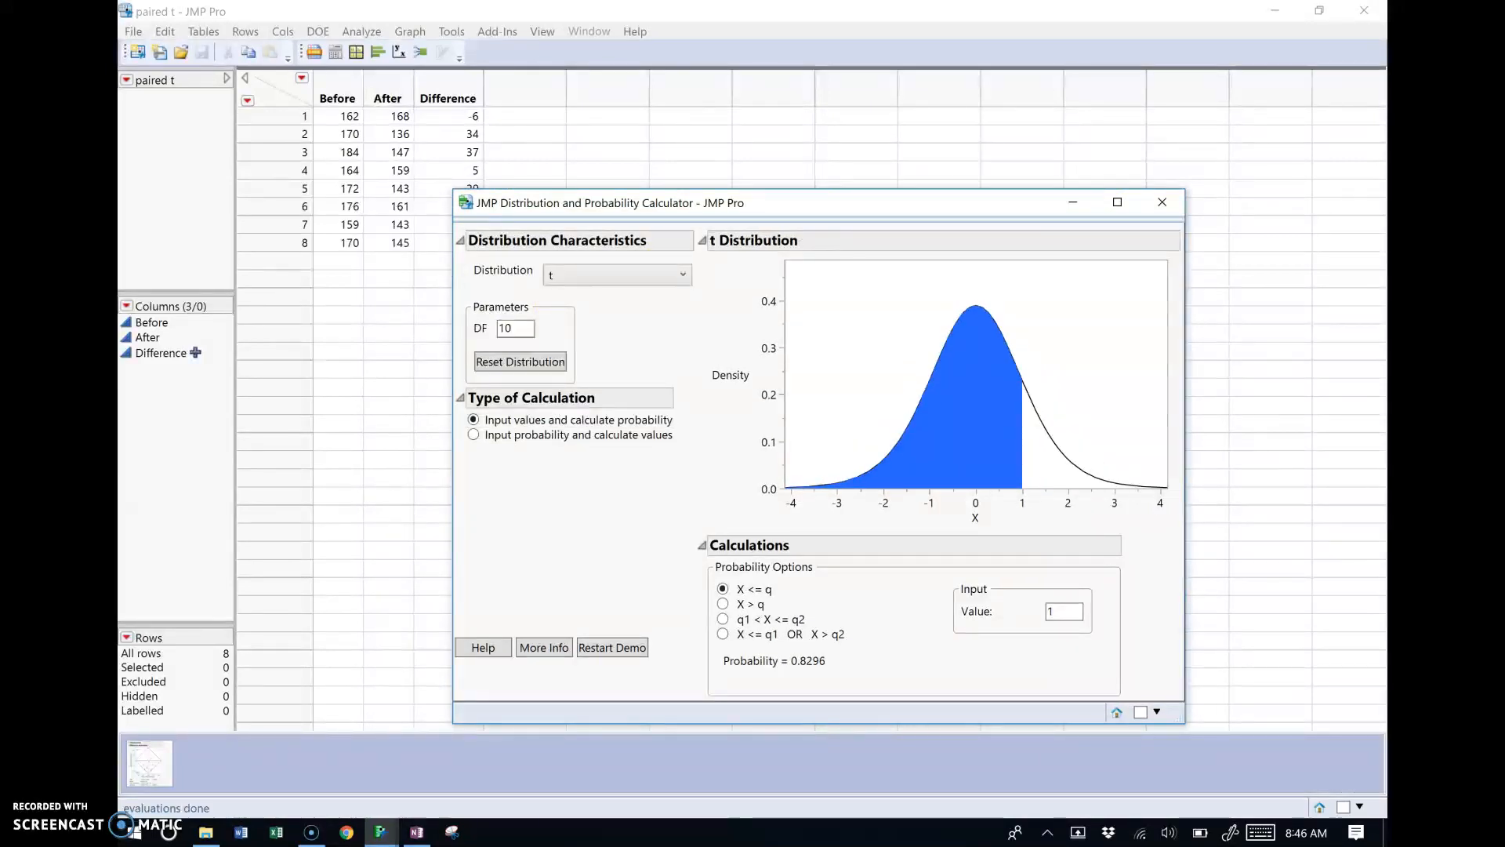
pyautogui.doubleClick(518, 328)
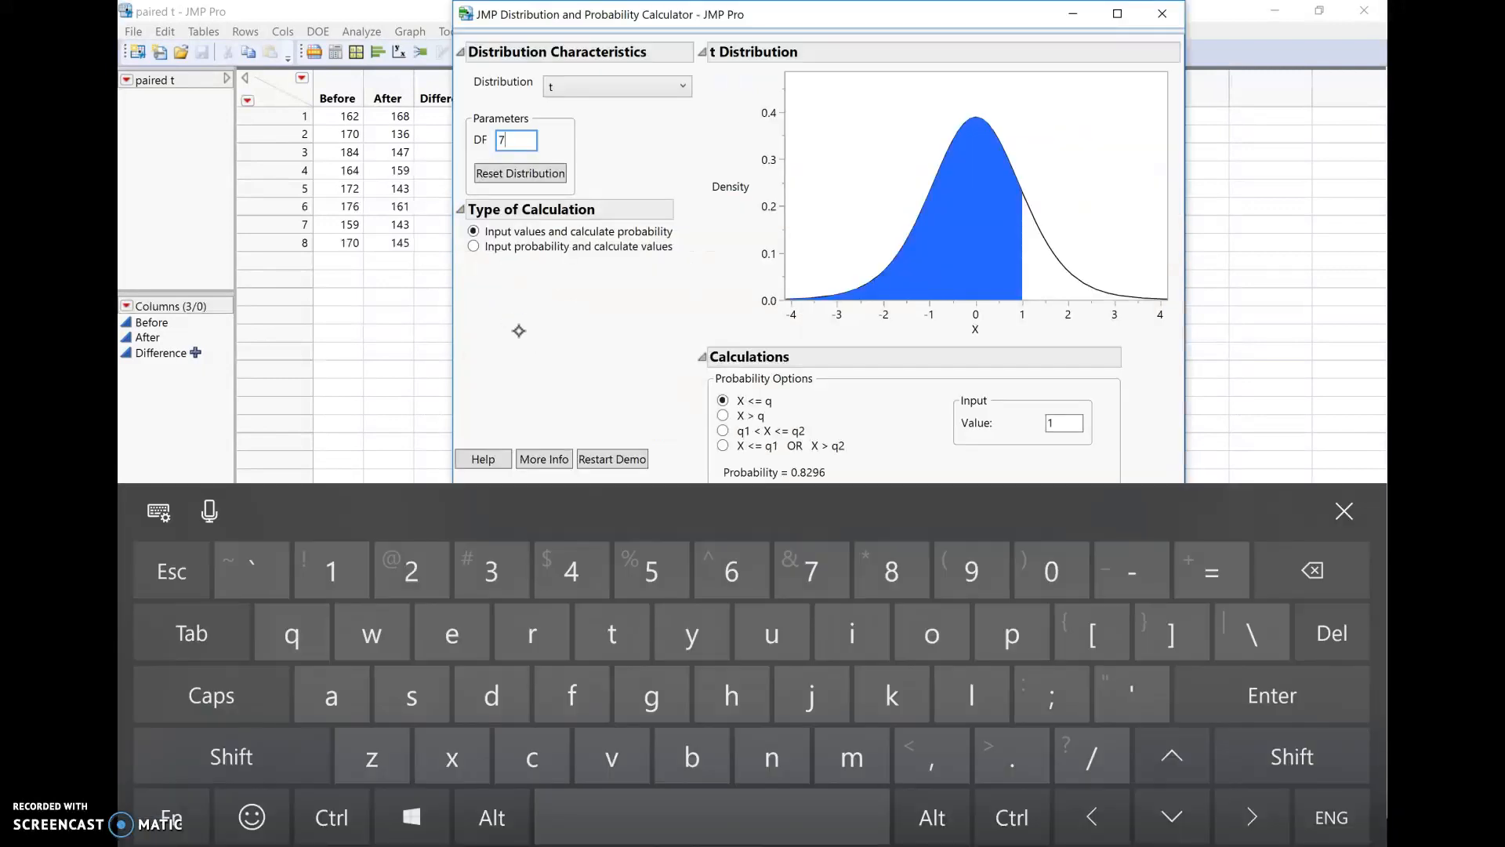
pyautogui.click(1343, 511)
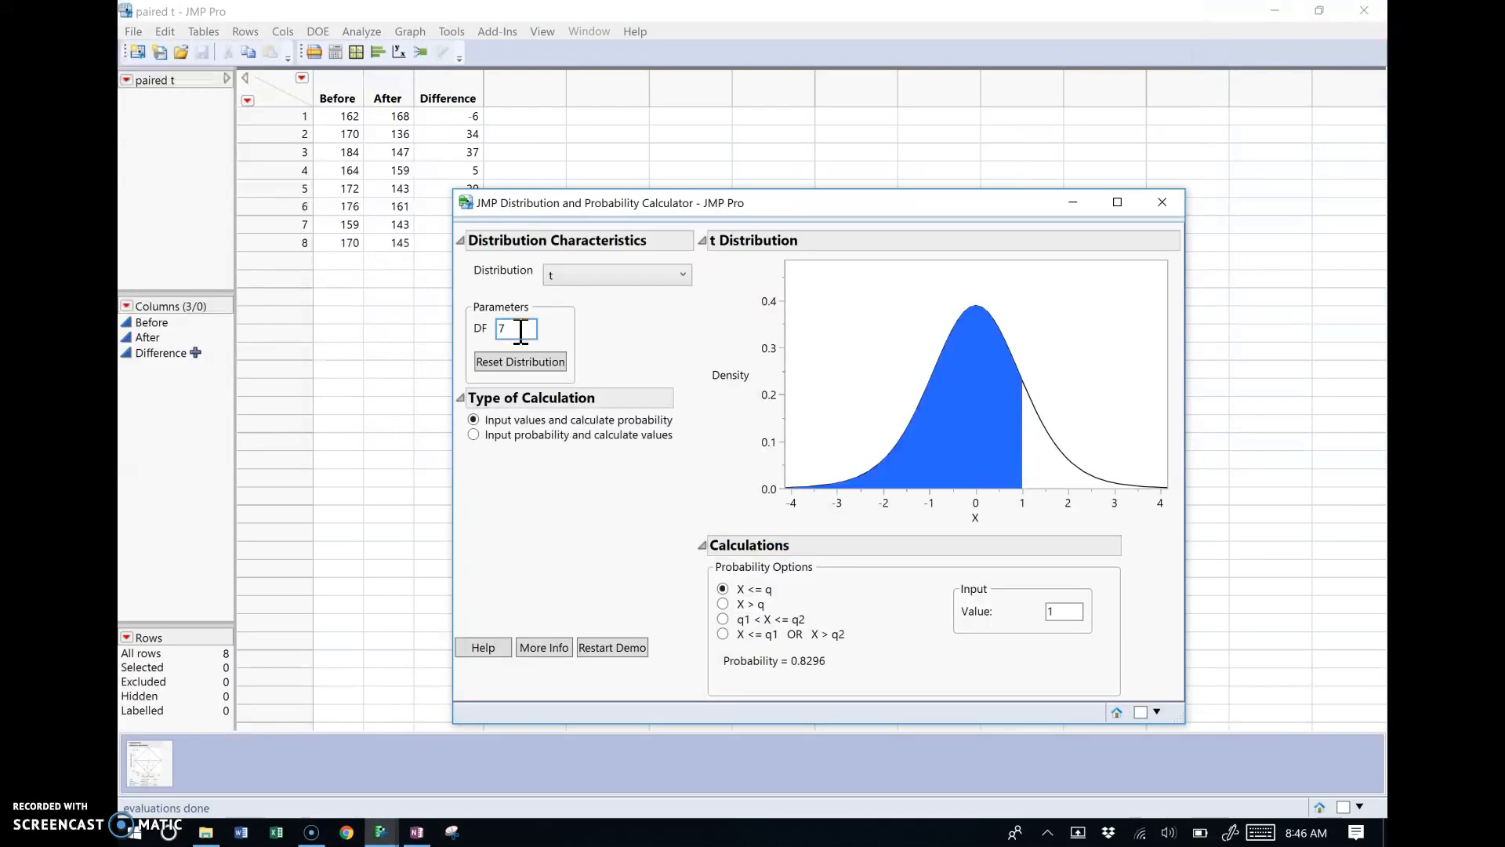
pyautogui.write('7')
# Calculate the critical t value from a left tail probability of .025, checking the tail area on the OneNote curve.
pyautogui.click(475, 435)
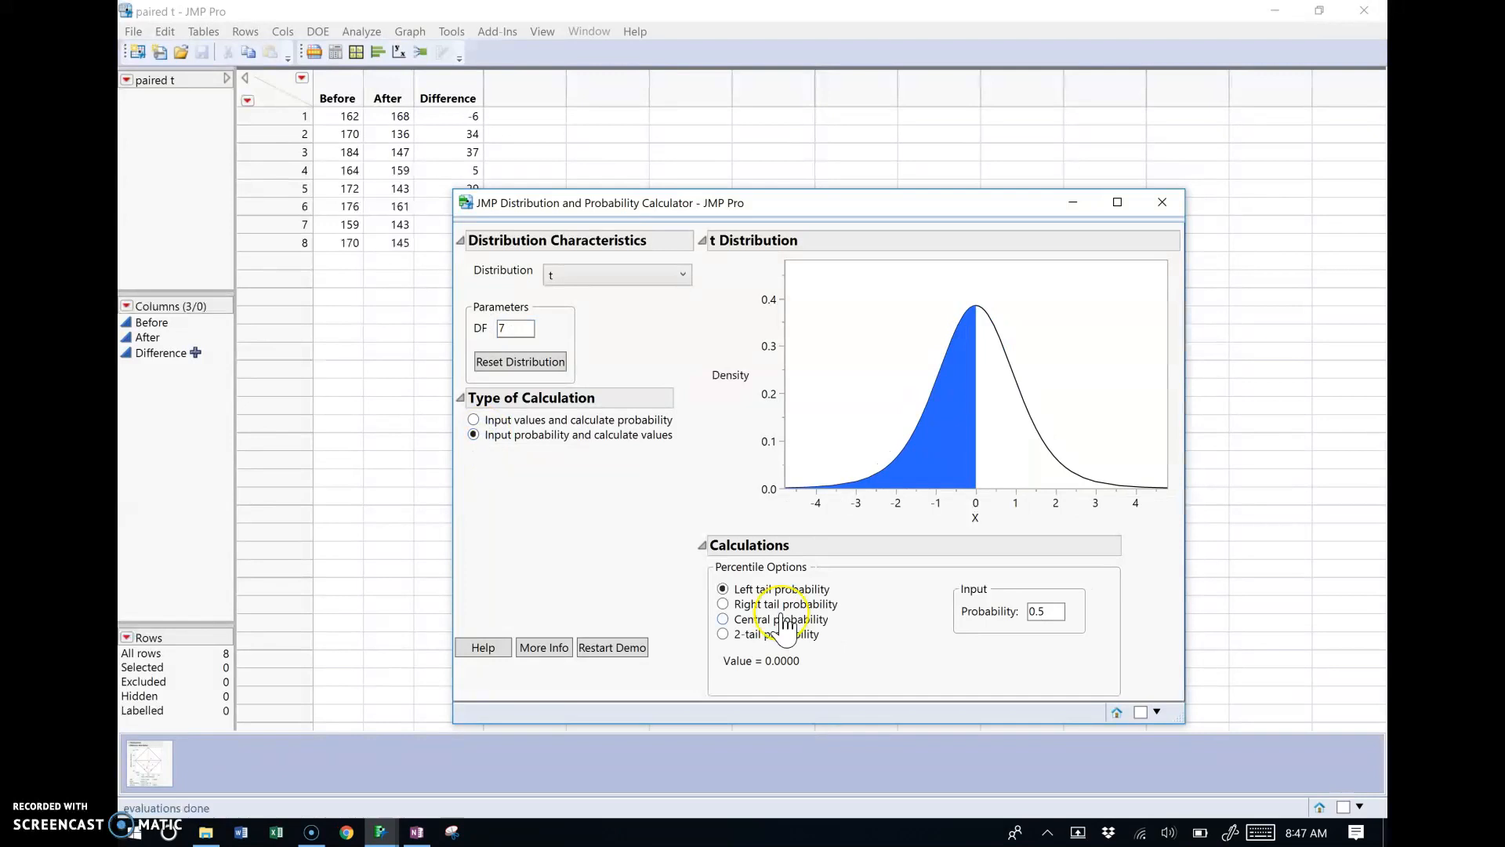
pyautogui.click(417, 832)
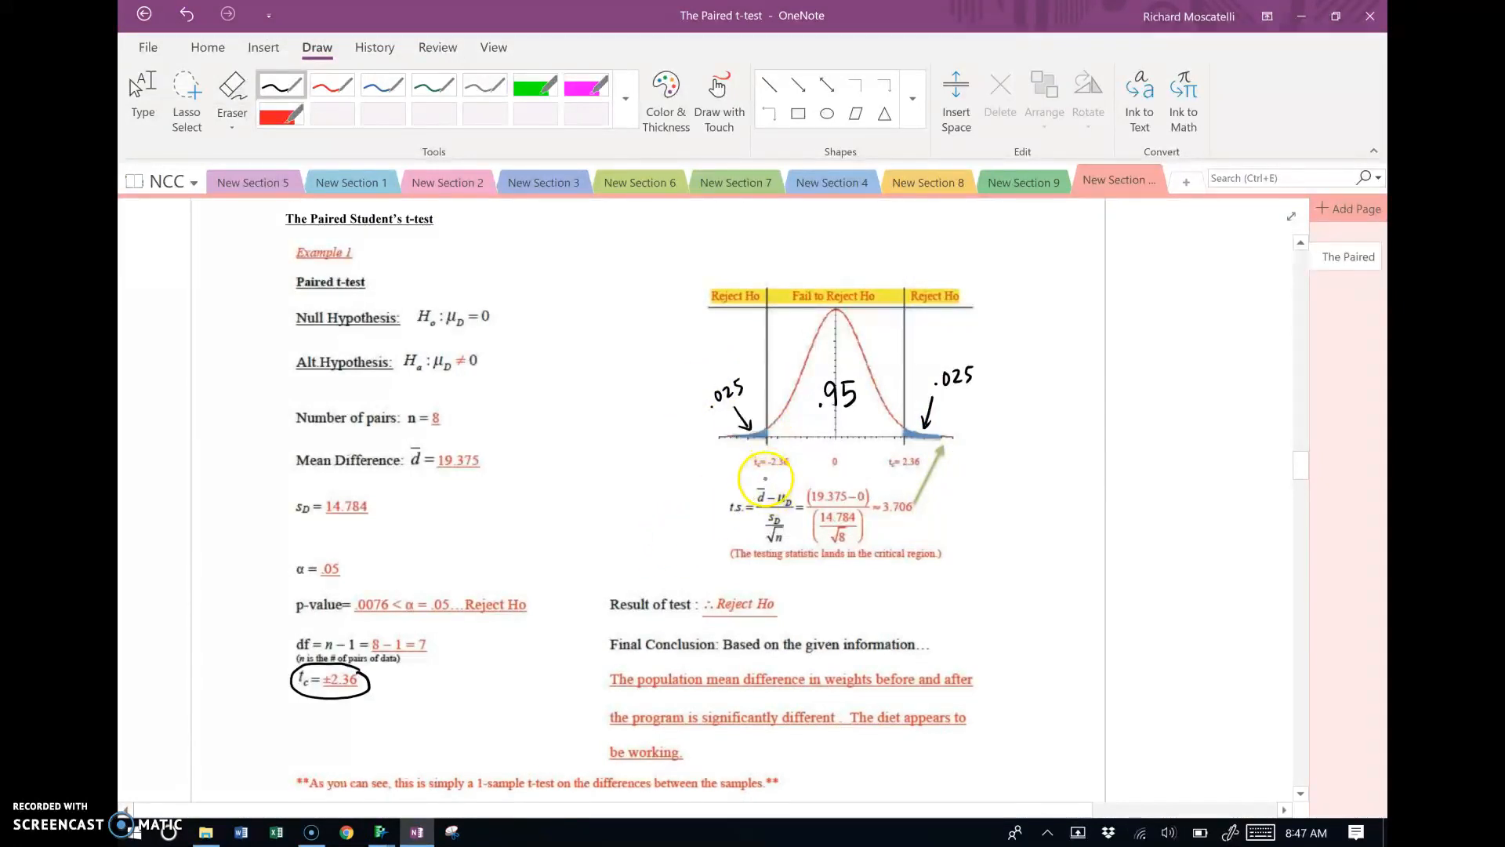
pyautogui.moveTo(380, 833)
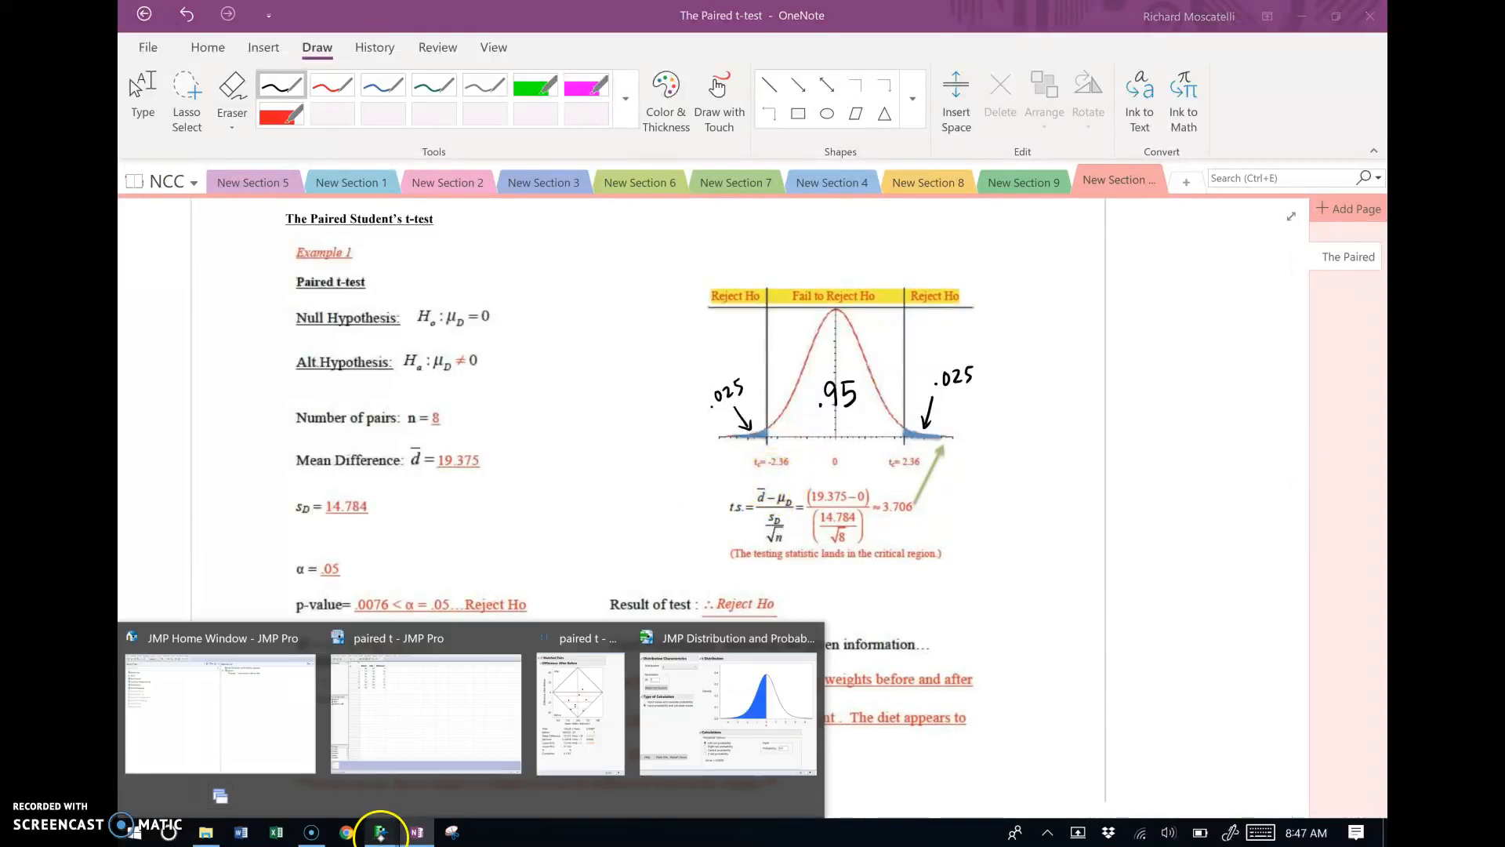
pyautogui.click(719, 729)
pyautogui.doubleClick(1055, 611)
pyautogui.click(1260, 832)
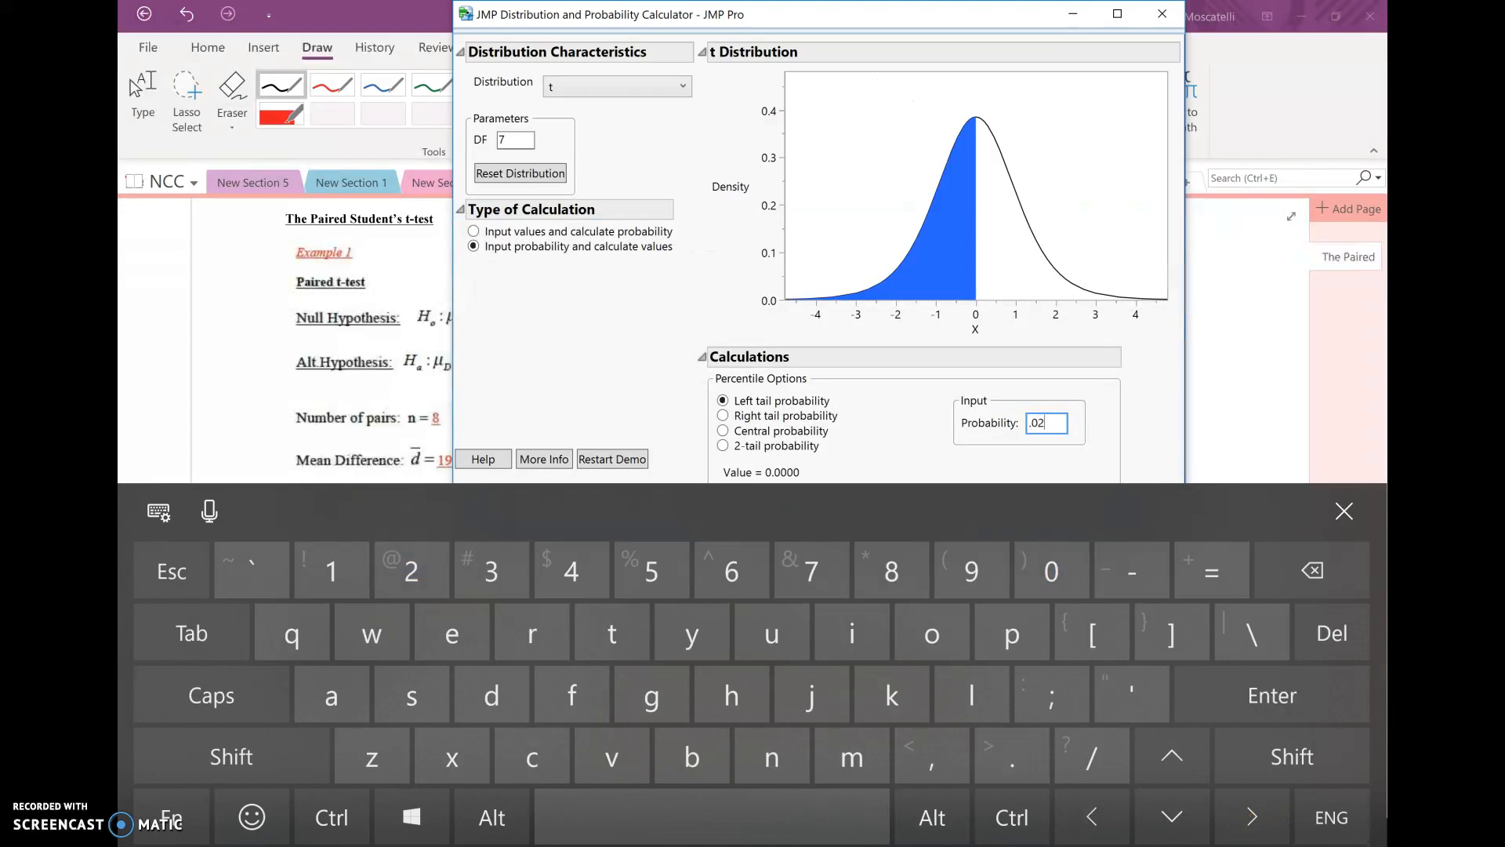
pyautogui.click(1344, 511)
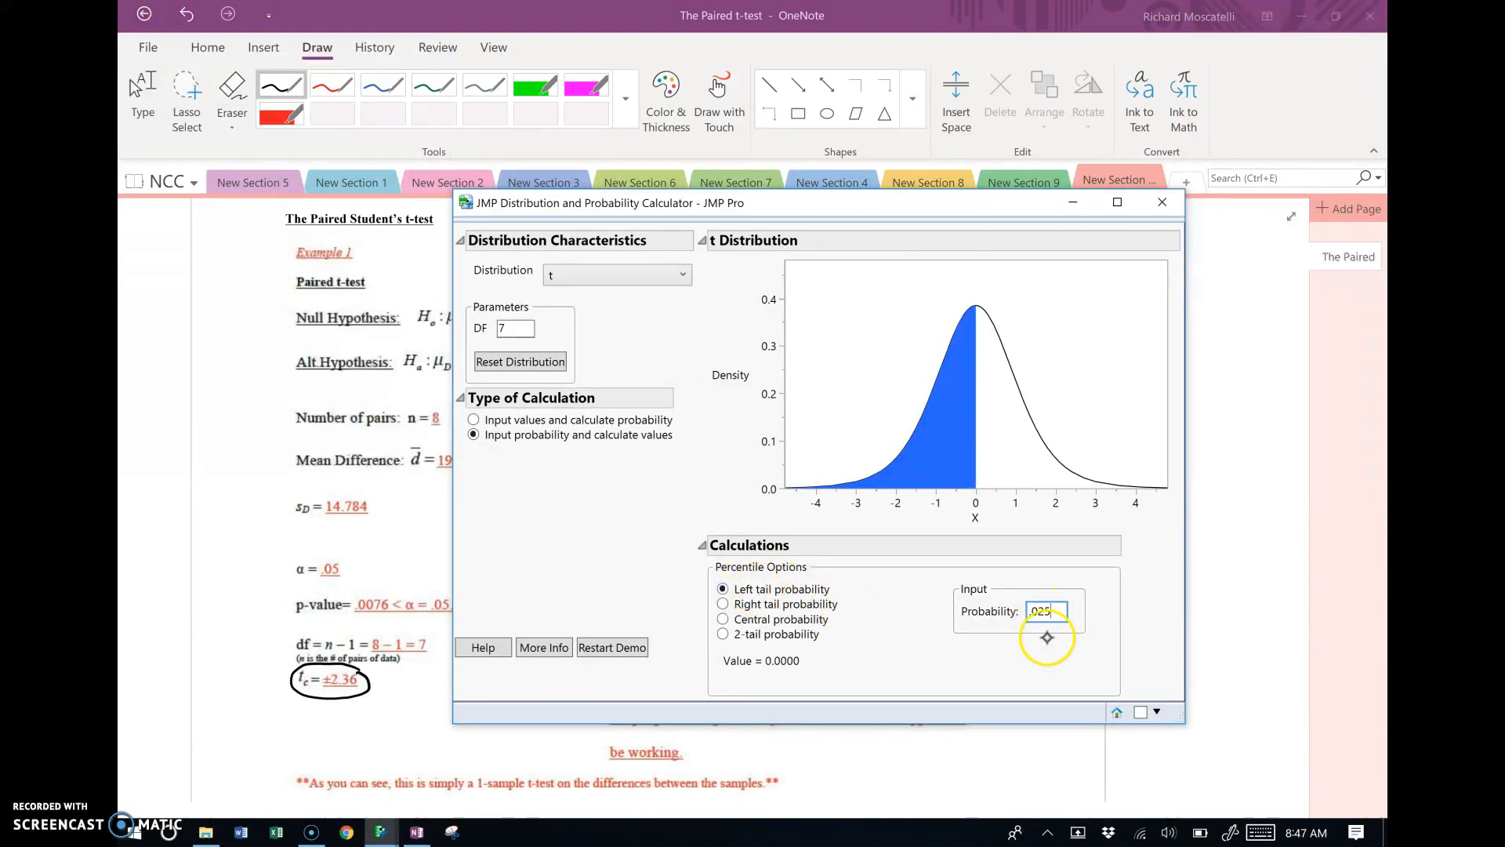
pyautogui.doubleClick(524, 328)
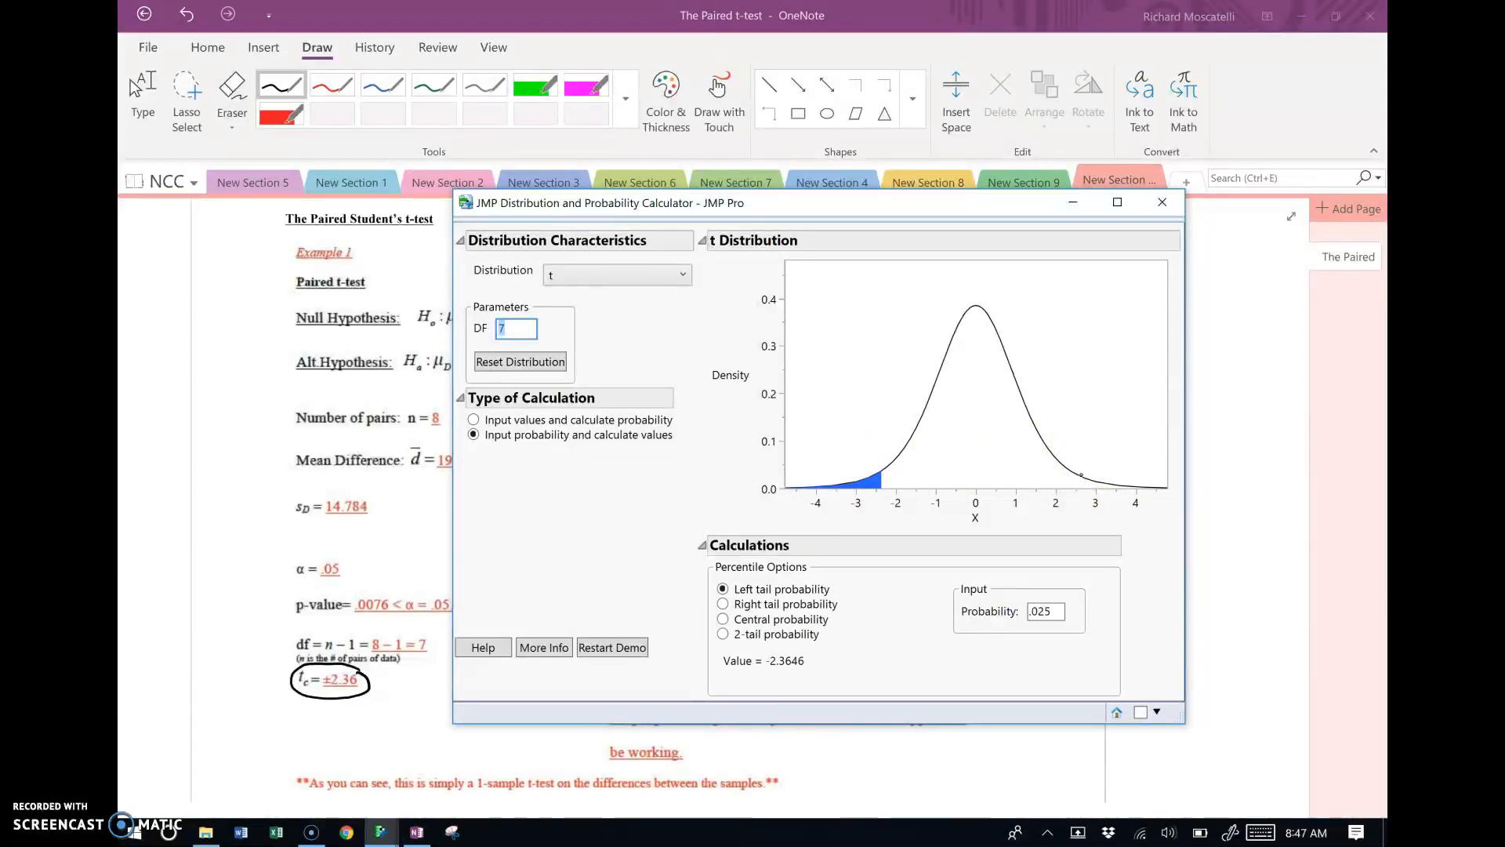
# Check the OneNote example, return to the paired t data table in JMP and locate the Hypothesis Test for One Mean calculator.
pyautogui.hotkey('alt', 'Tab')
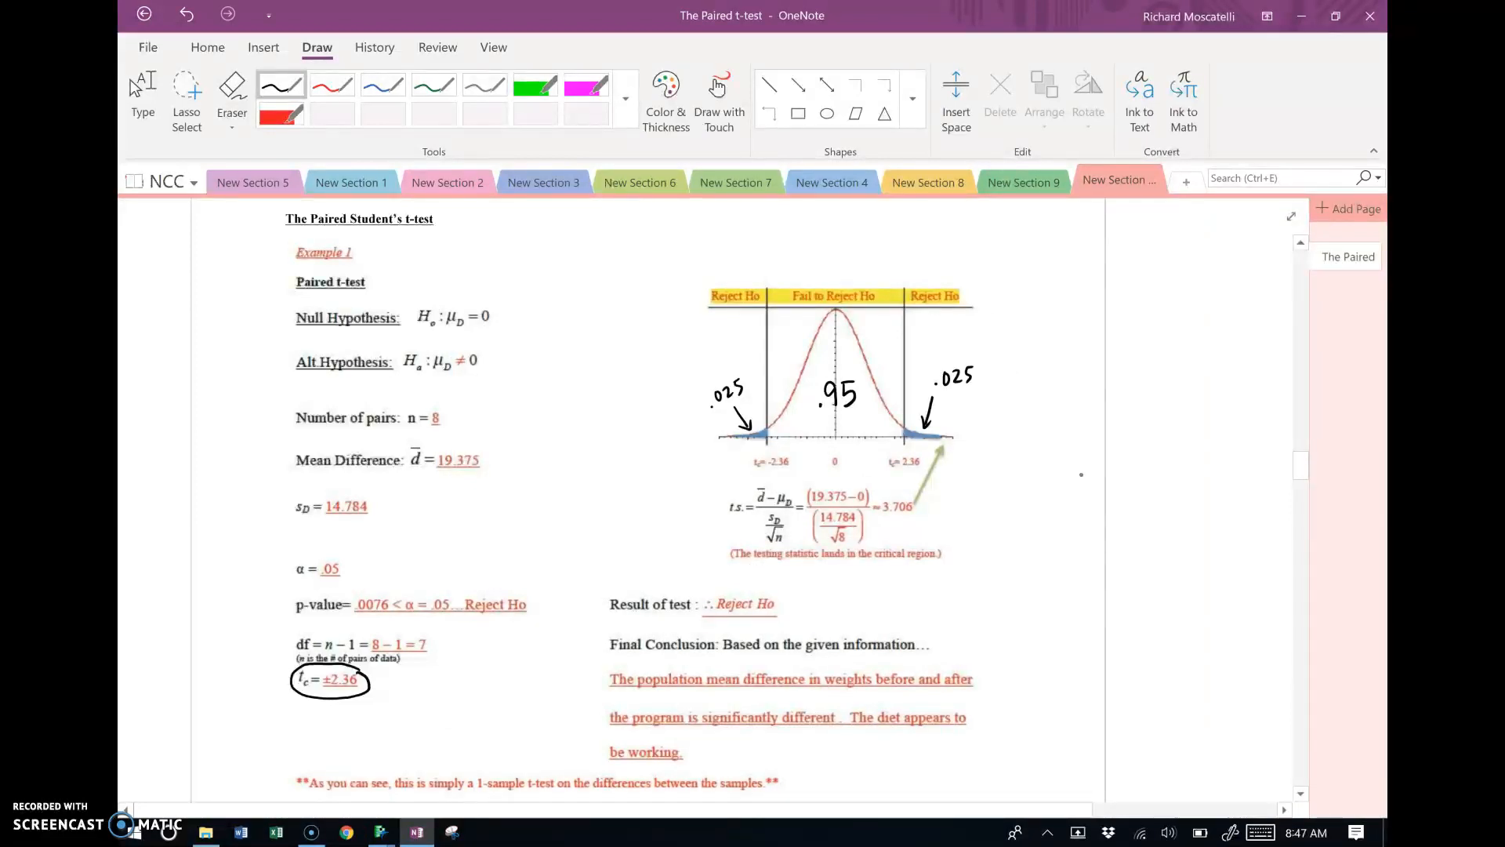
pyautogui.moveTo(380, 831)
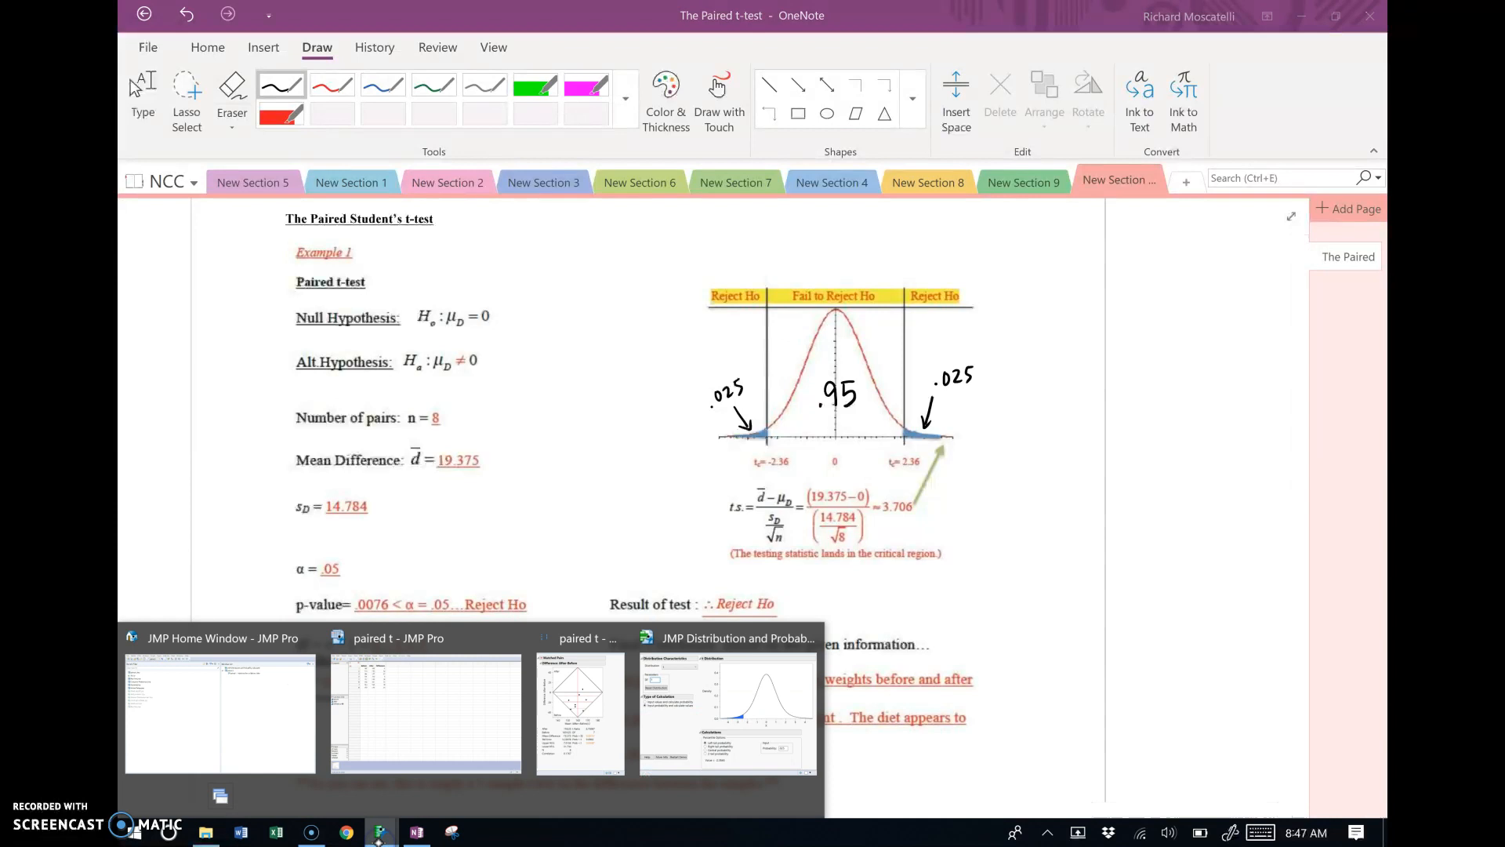
pyautogui.click(461, 706)
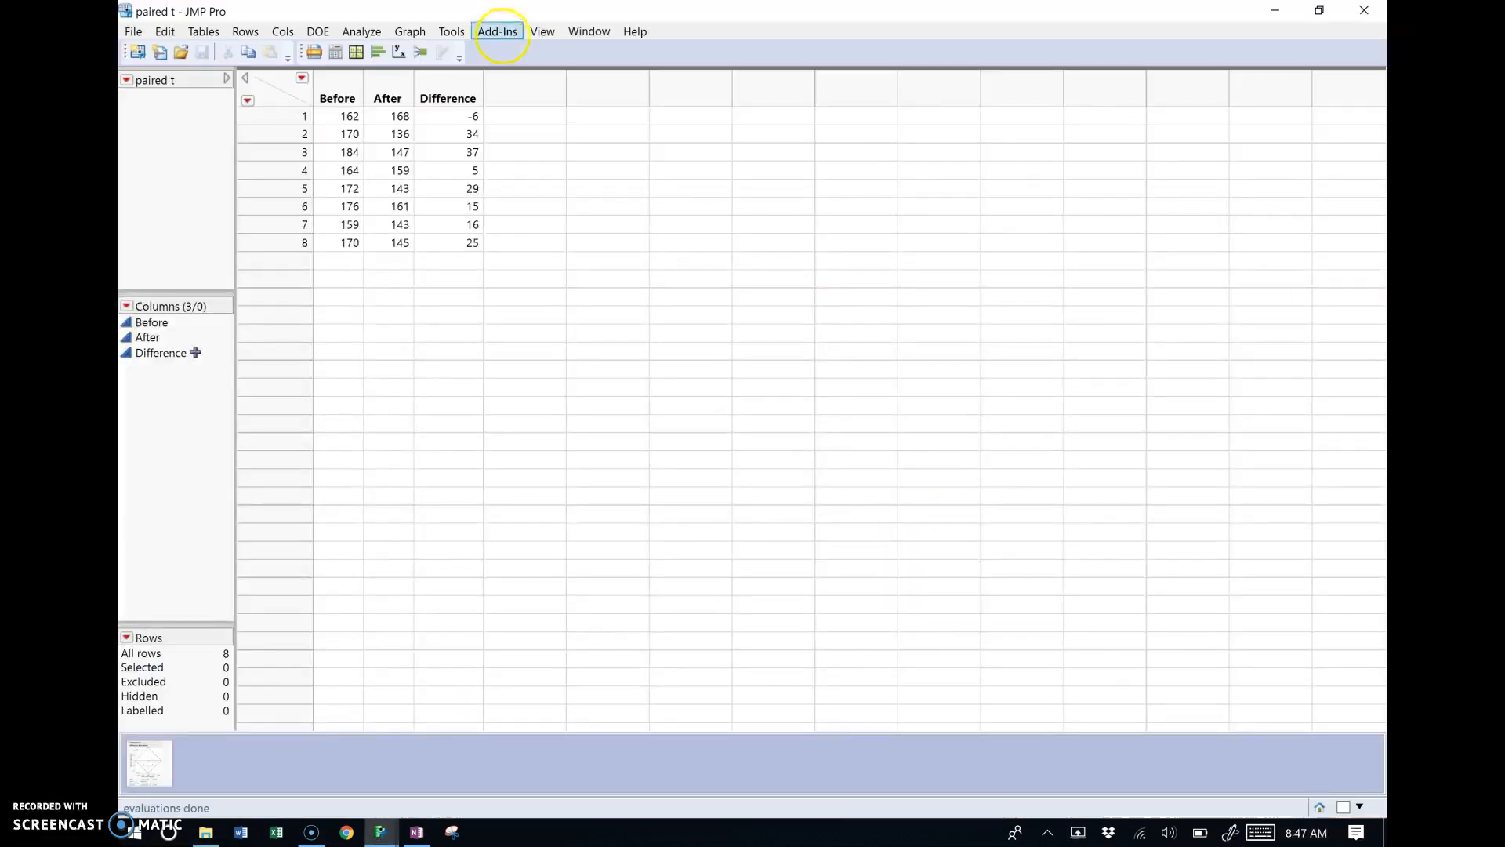
pyautogui.click(511, 33)
pyautogui.moveTo(501, 75)
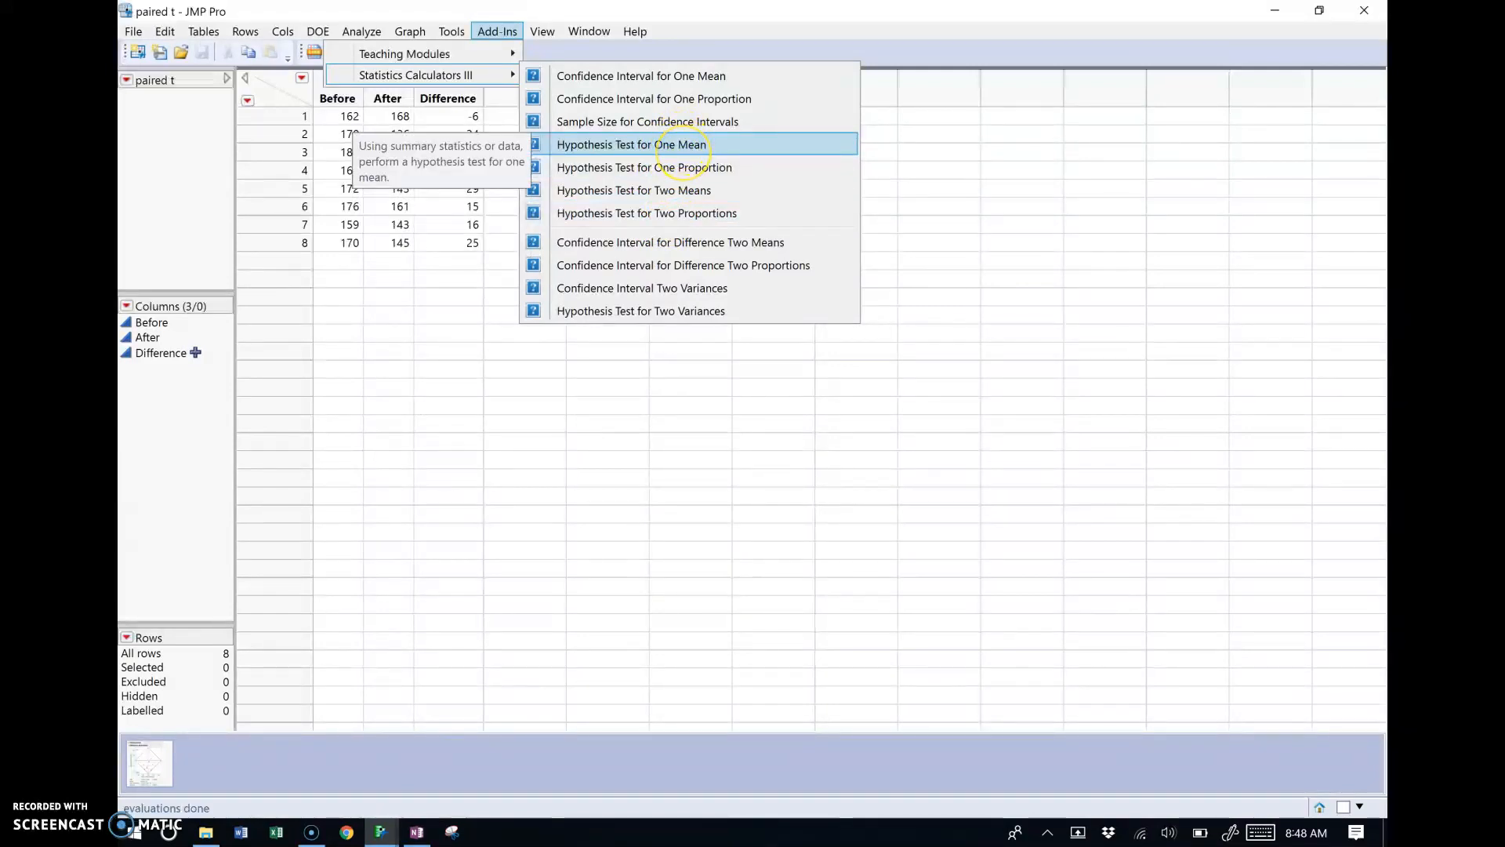
pyautogui.click(690, 145)
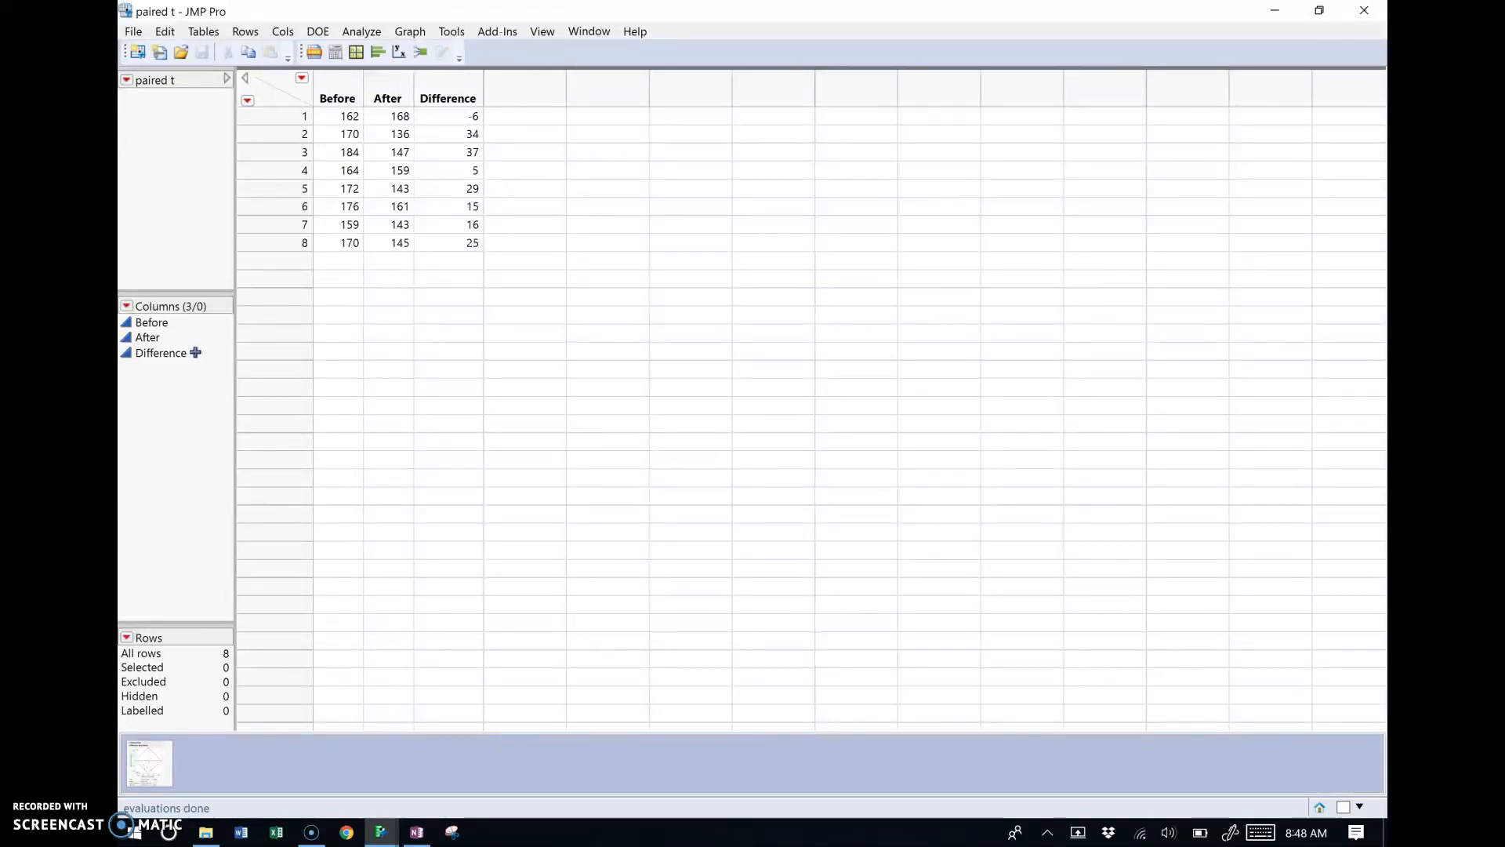
# Bring the Matched Pairs report over the OneNote example to compare the test statistic and p-value, and minimize the report.
pyautogui.moveTo(384, 829)
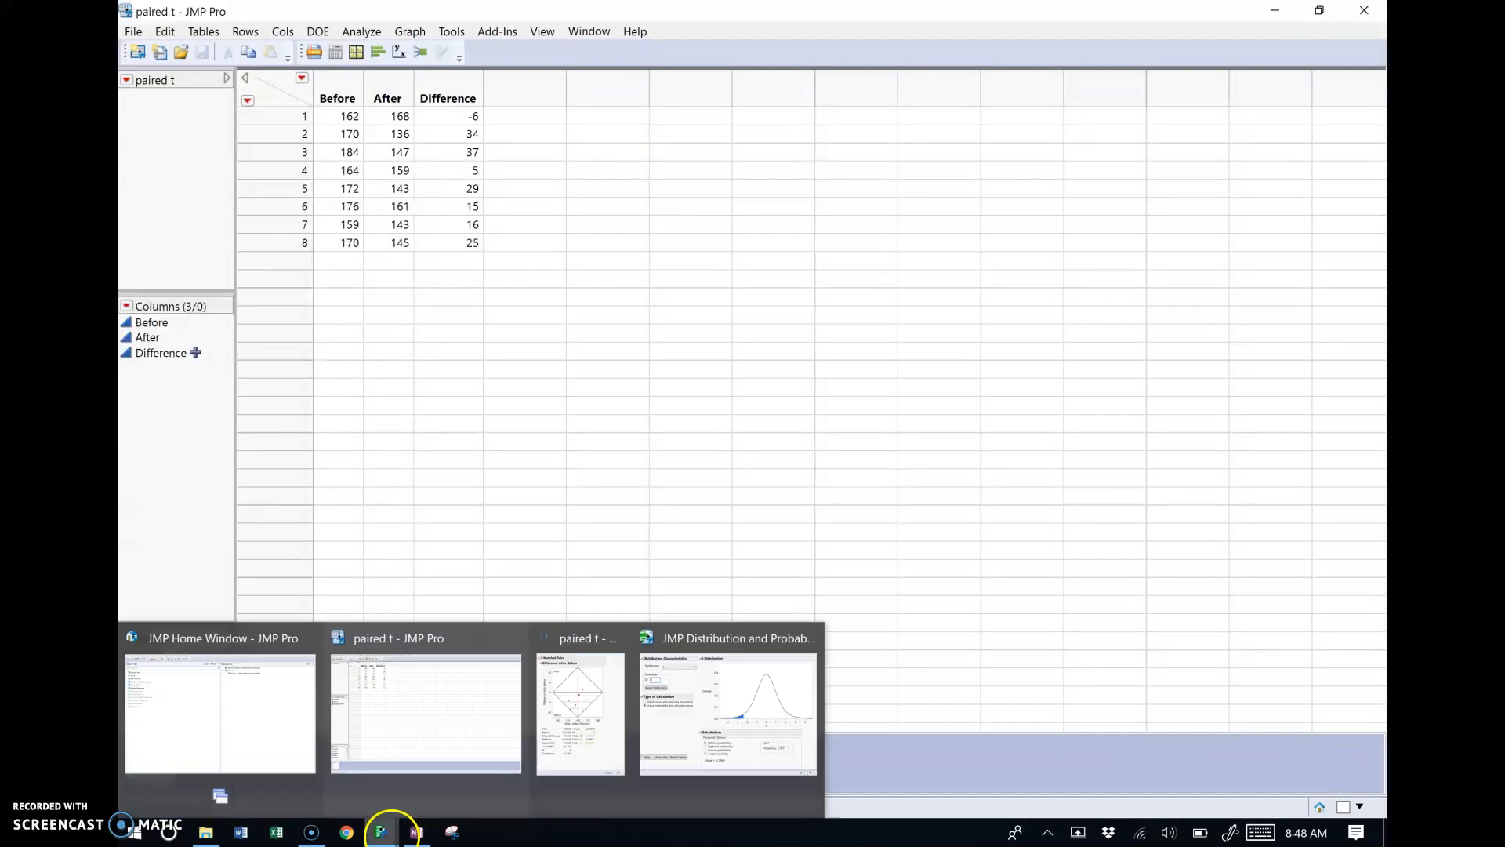
pyautogui.click(594, 726)
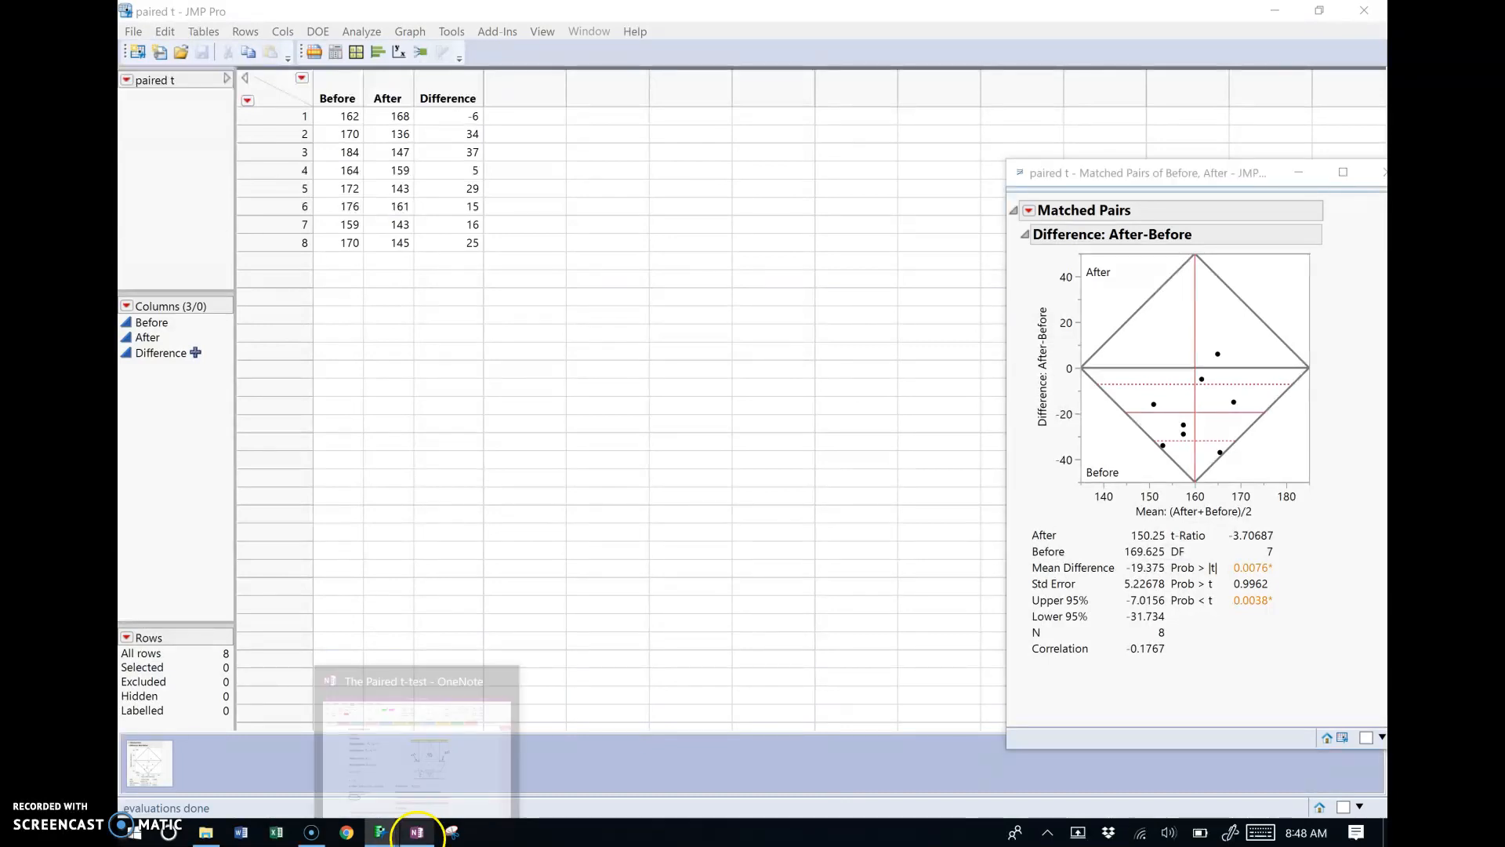
pyautogui.click(416, 832)
pyautogui.moveTo(381, 830)
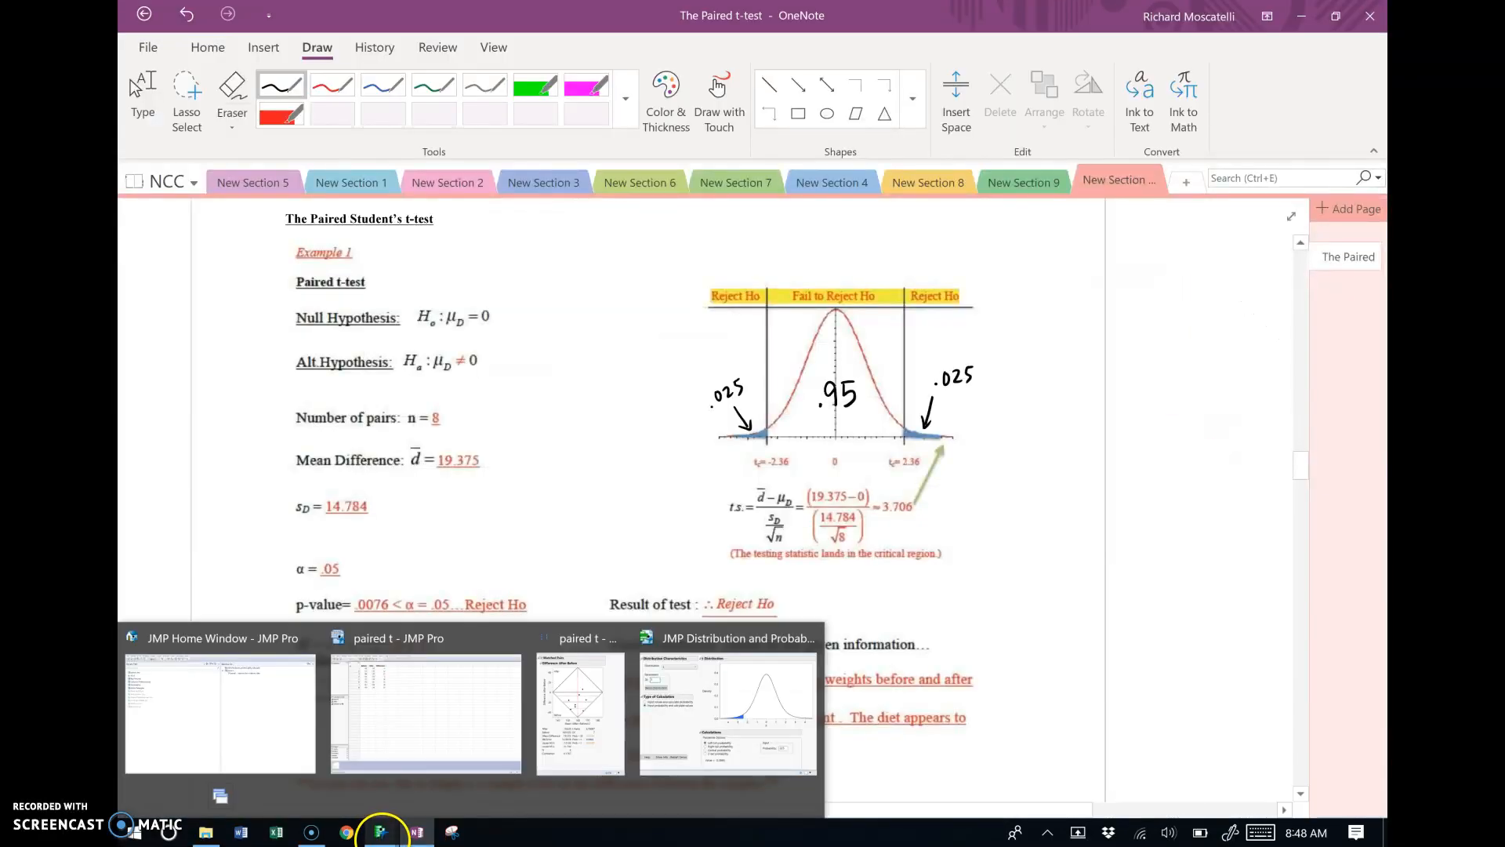
pyautogui.click(582, 749)
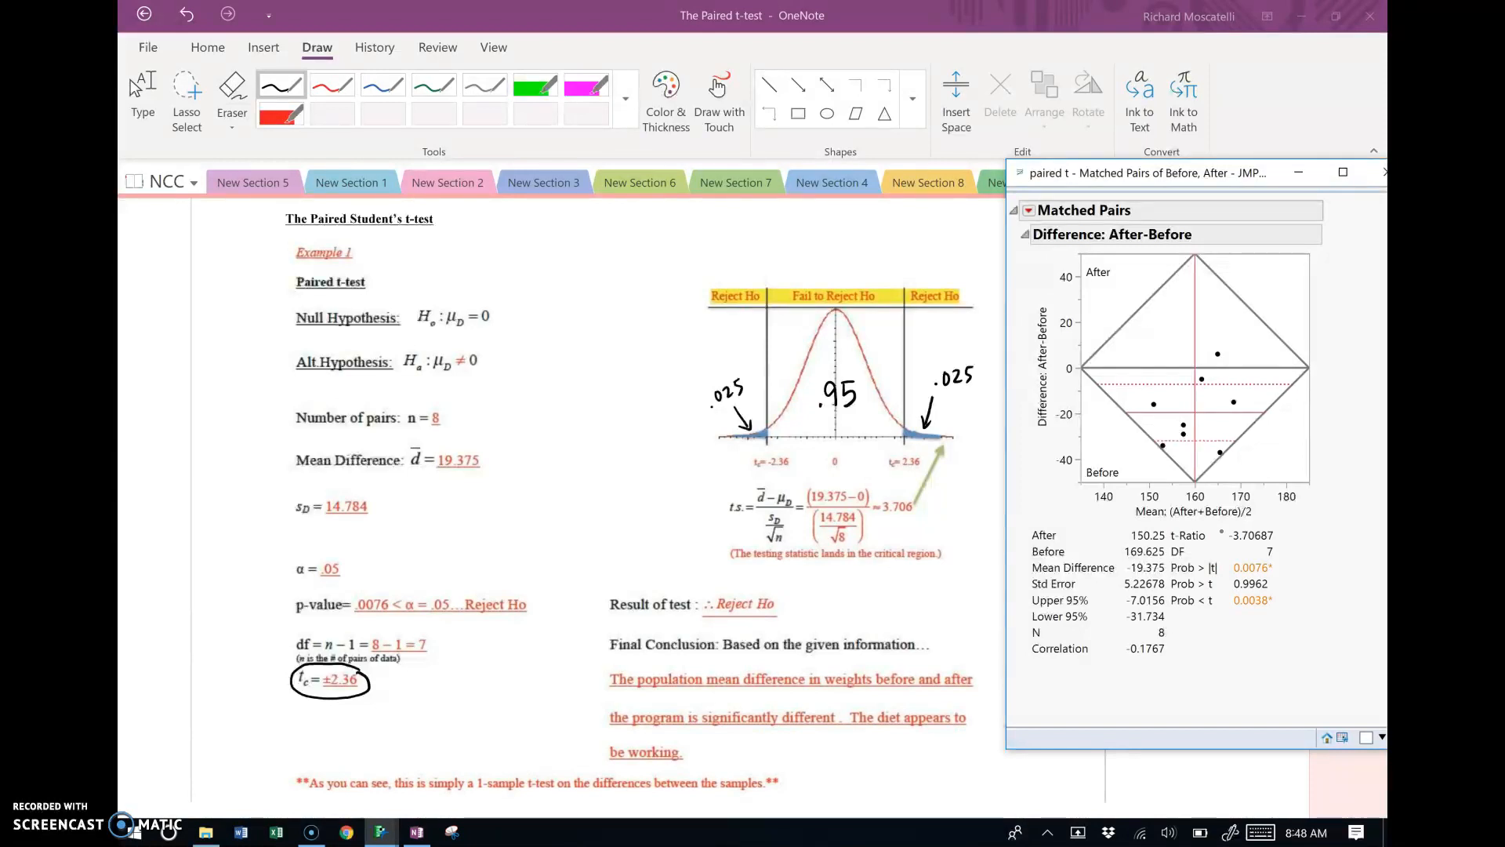
pyautogui.click(1298, 172)
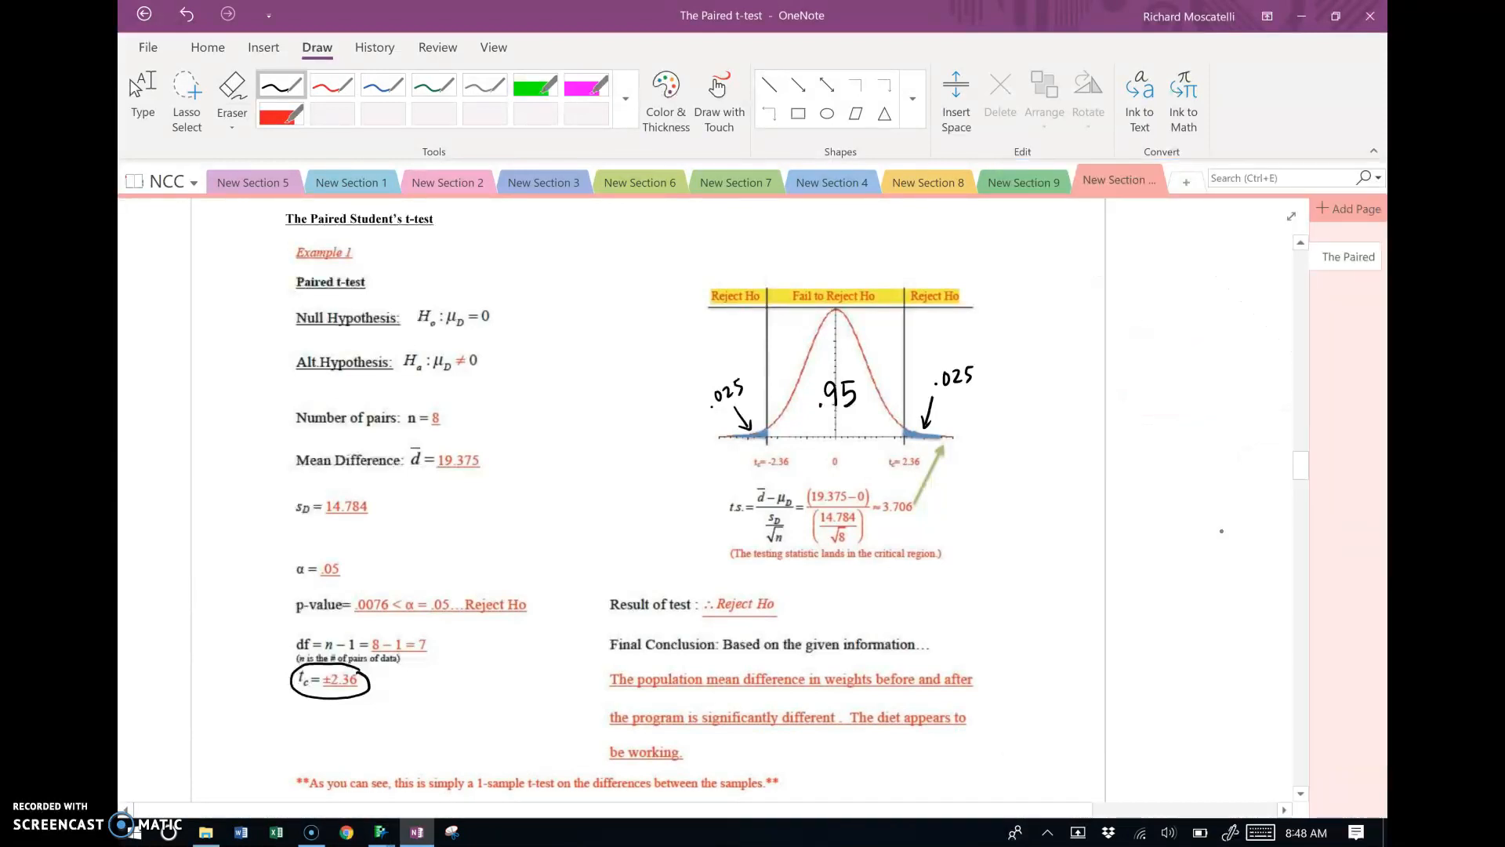
# Circle the p-value comparison and α = .05, write .01 above alpha, and tick the test result and final conclusion.
pyautogui.moveTo(390, 586)
pyautogui.mouseDown()
pyautogui.moveTo(346, 613)
pyautogui.moveTo(482, 624)
pyautogui.moveTo(539, 600)
pyautogui.moveTo(477, 580)
pyautogui.moveTo(388, 584)
pyautogui.mouseUp()
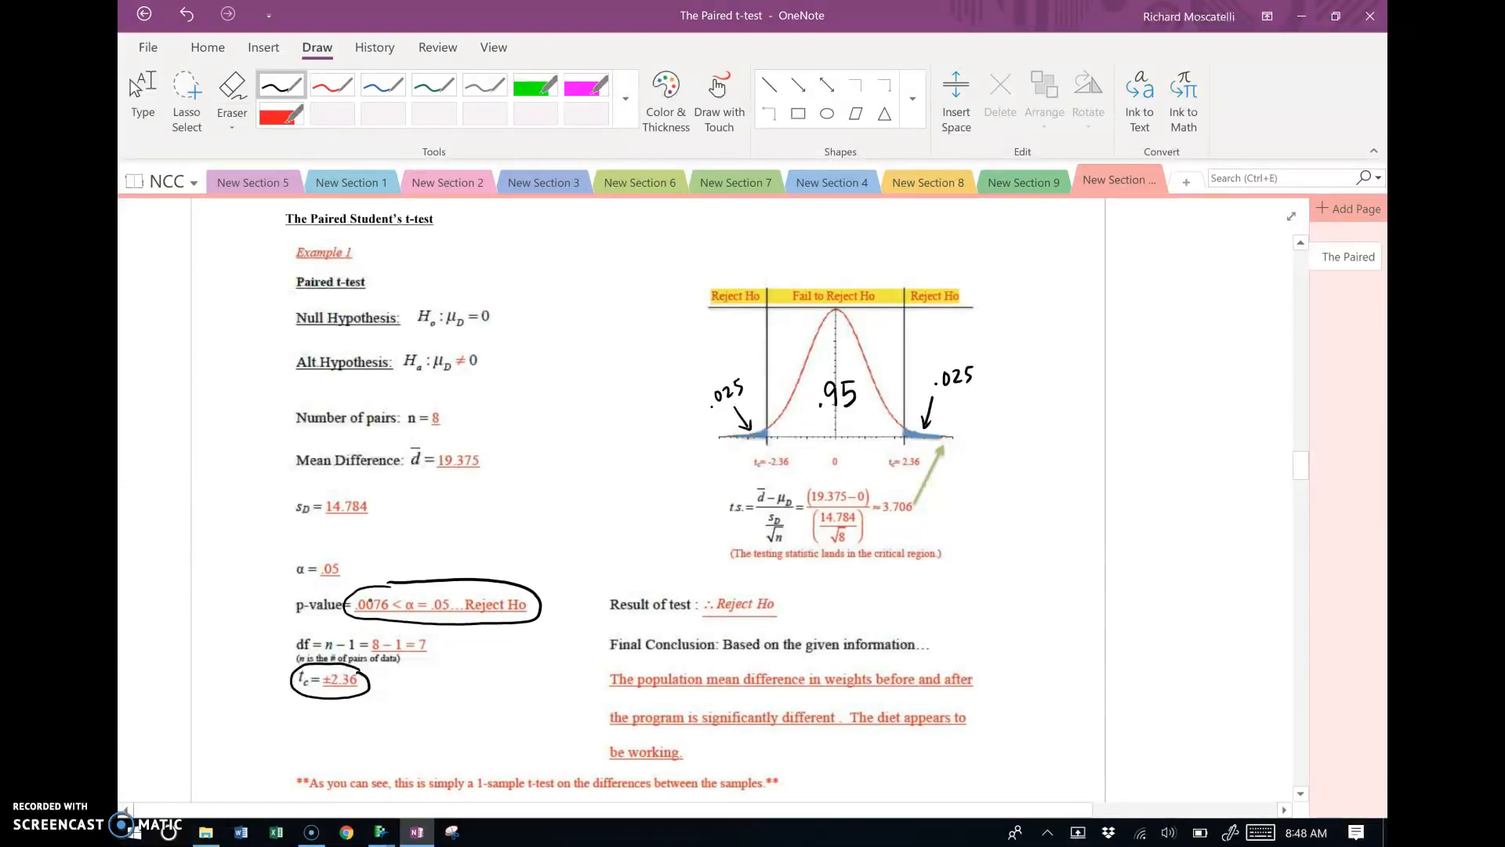
pyautogui.moveTo(339, 554)
pyautogui.mouseDown()
pyautogui.moveTo(292, 579)
pyautogui.moveTo(350, 579)
pyautogui.mouseUp()
pyautogui.moveTo(782, 601); pyautogui.dragTo(806, 589)
pyautogui.moveTo(984, 691); pyautogui.dragTo(1010, 678)
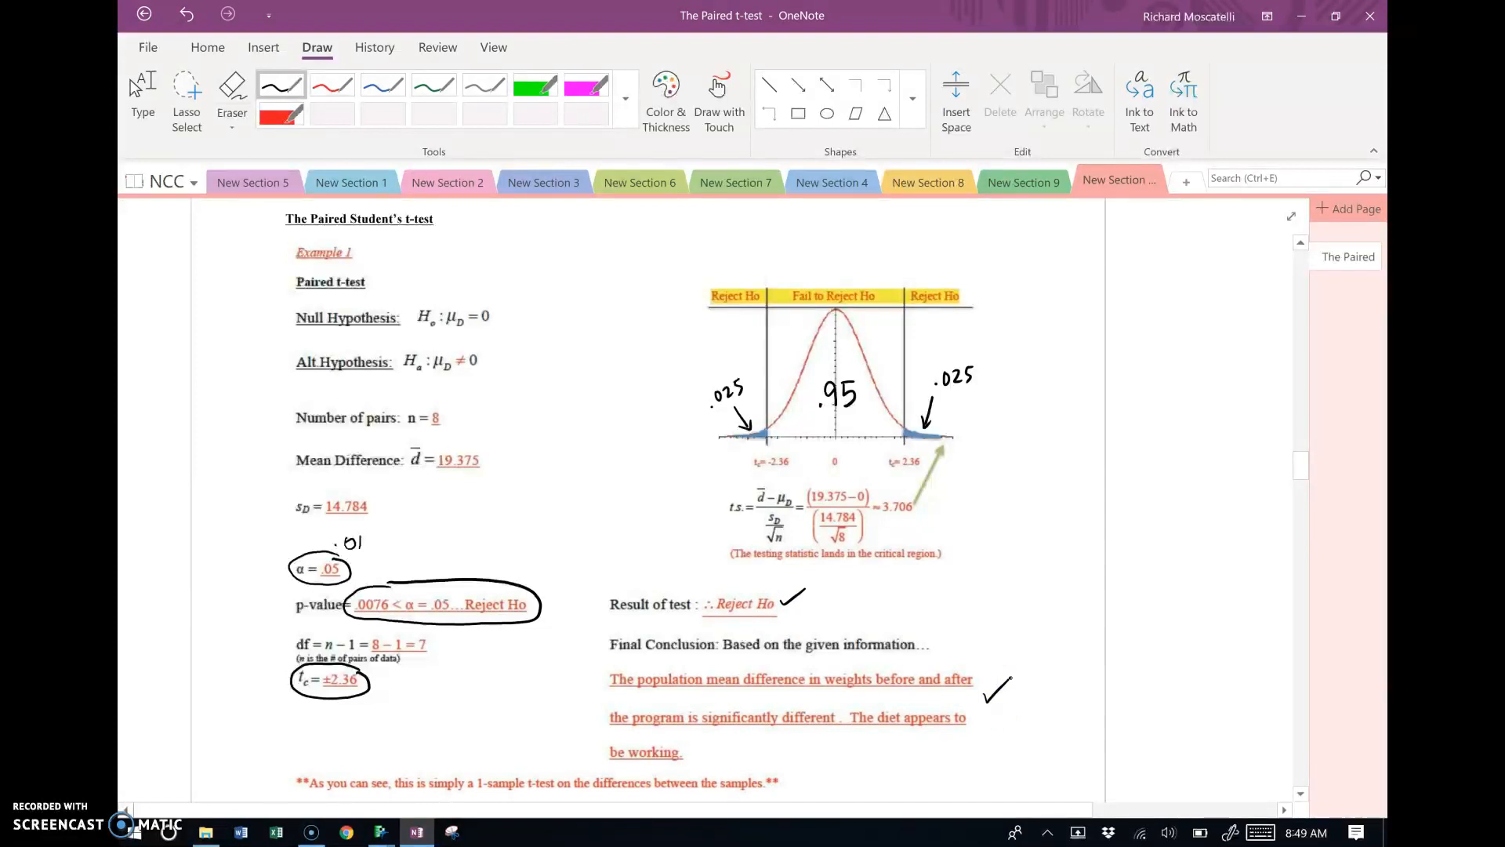
# Switch to JMP and bring up the paired t data table.
pyautogui.click(381, 831)
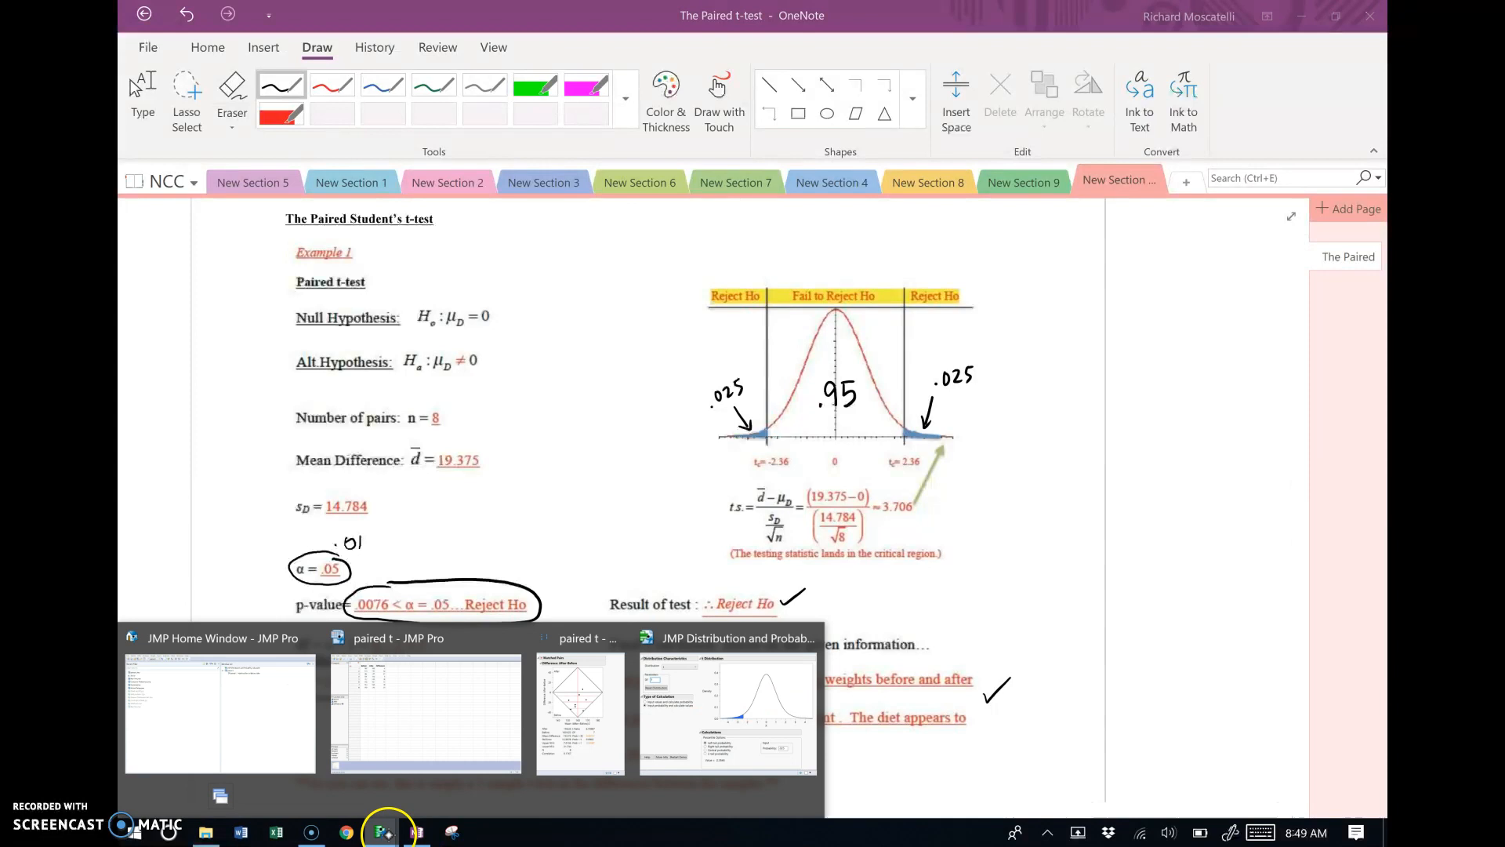
pyautogui.click(583, 728)
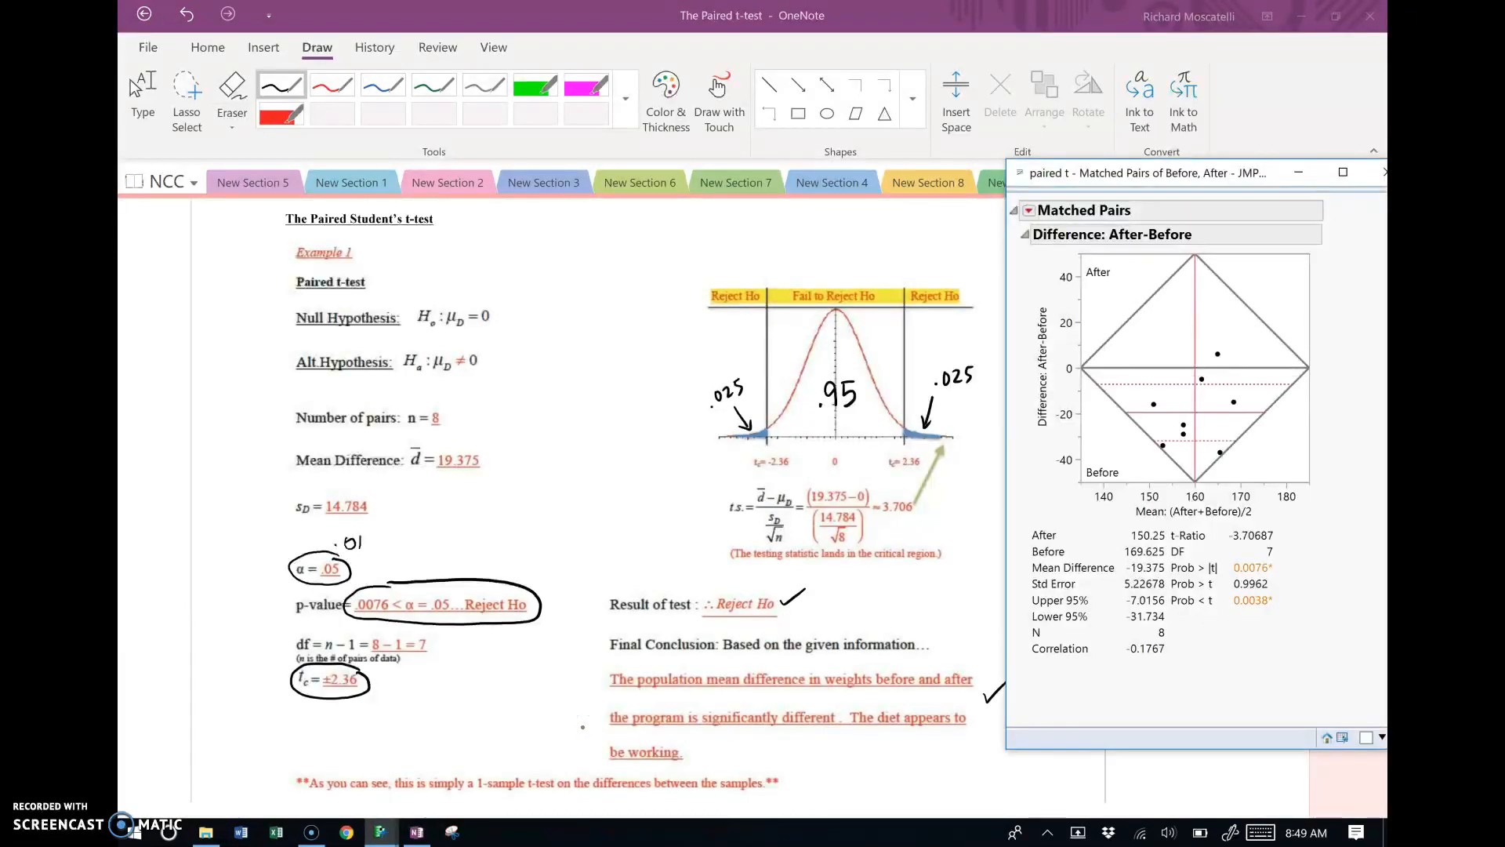
pyautogui.click(381, 832)
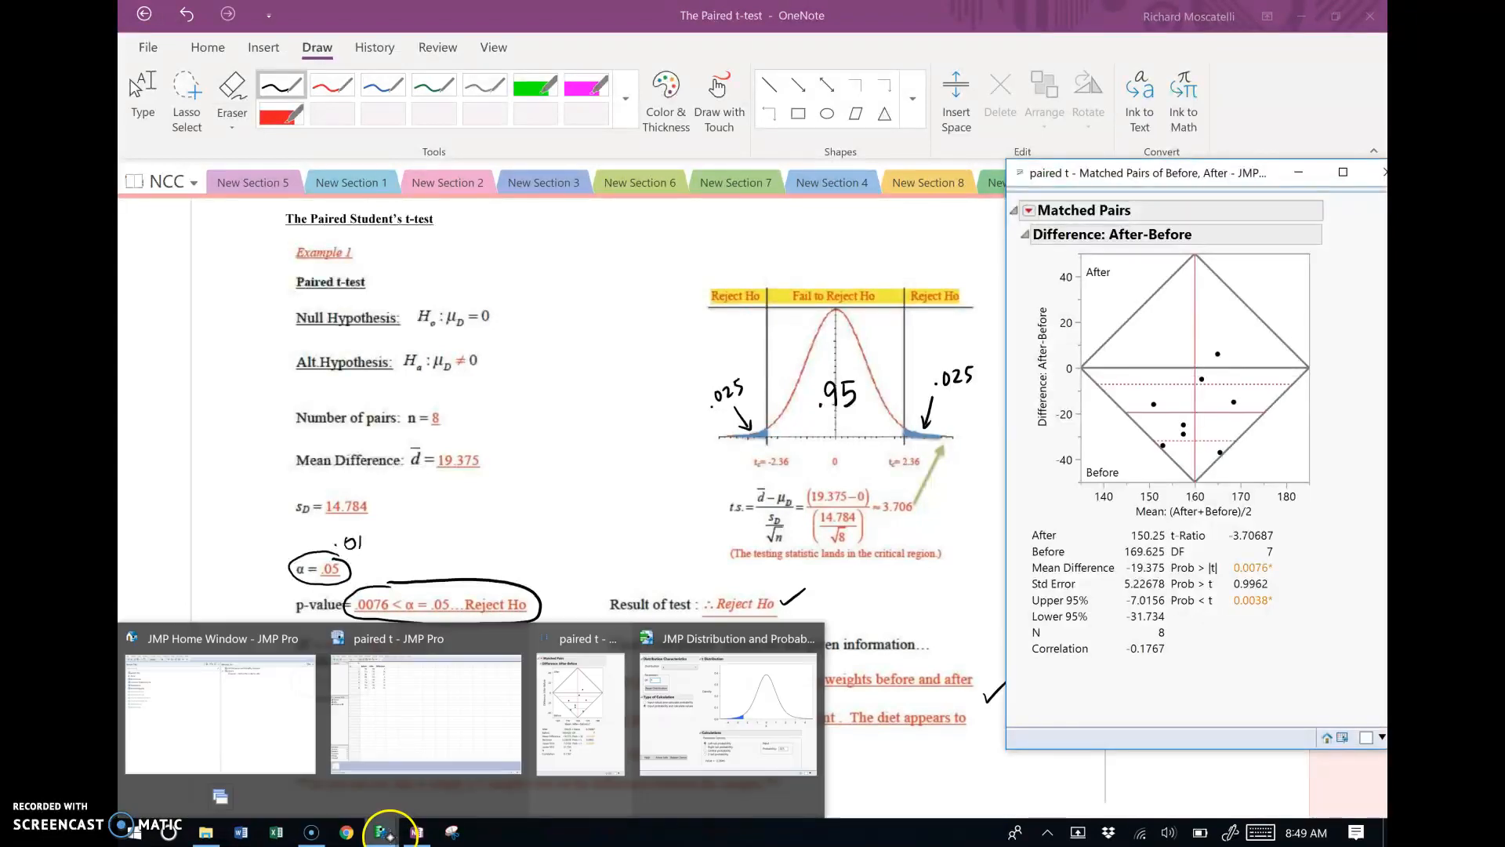
pyautogui.click(447, 743)
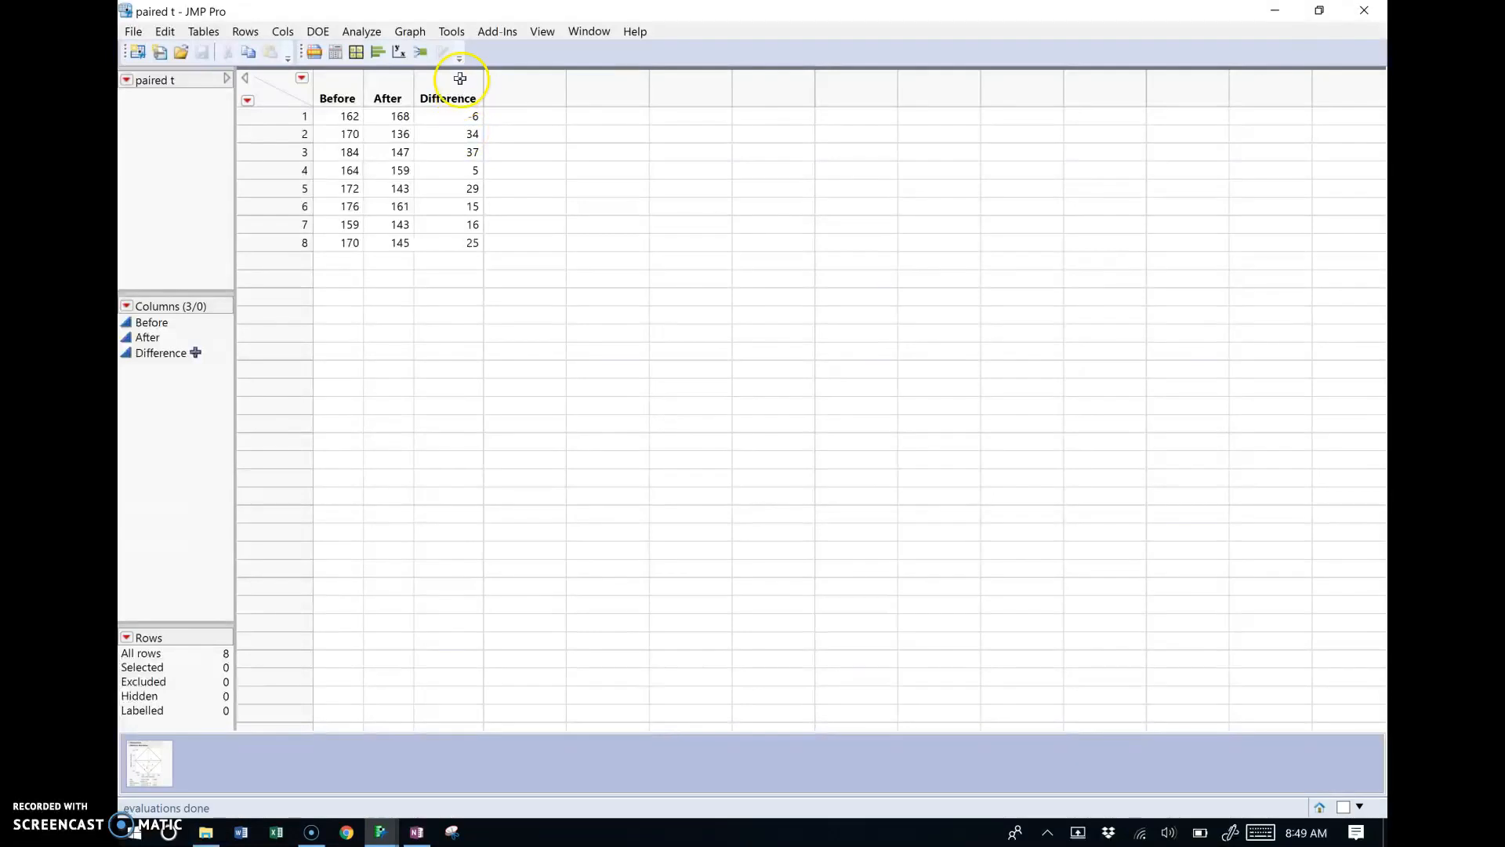
# Start a Hypothesis Test for One Mean from raw data, using Difference as the numeric column.
pyautogui.click(513, 33)
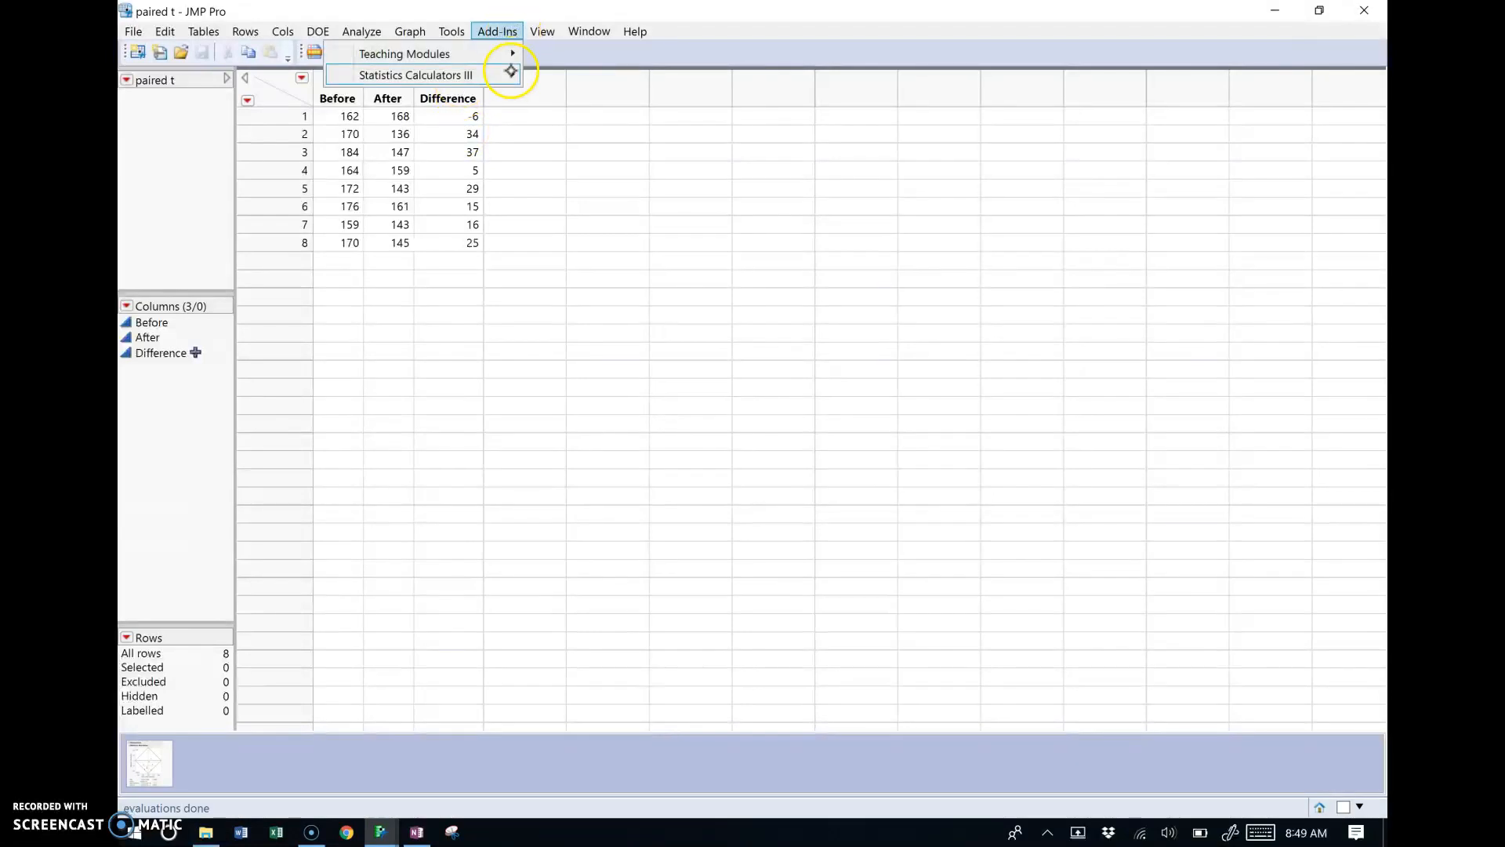
pyautogui.moveTo(511, 75)
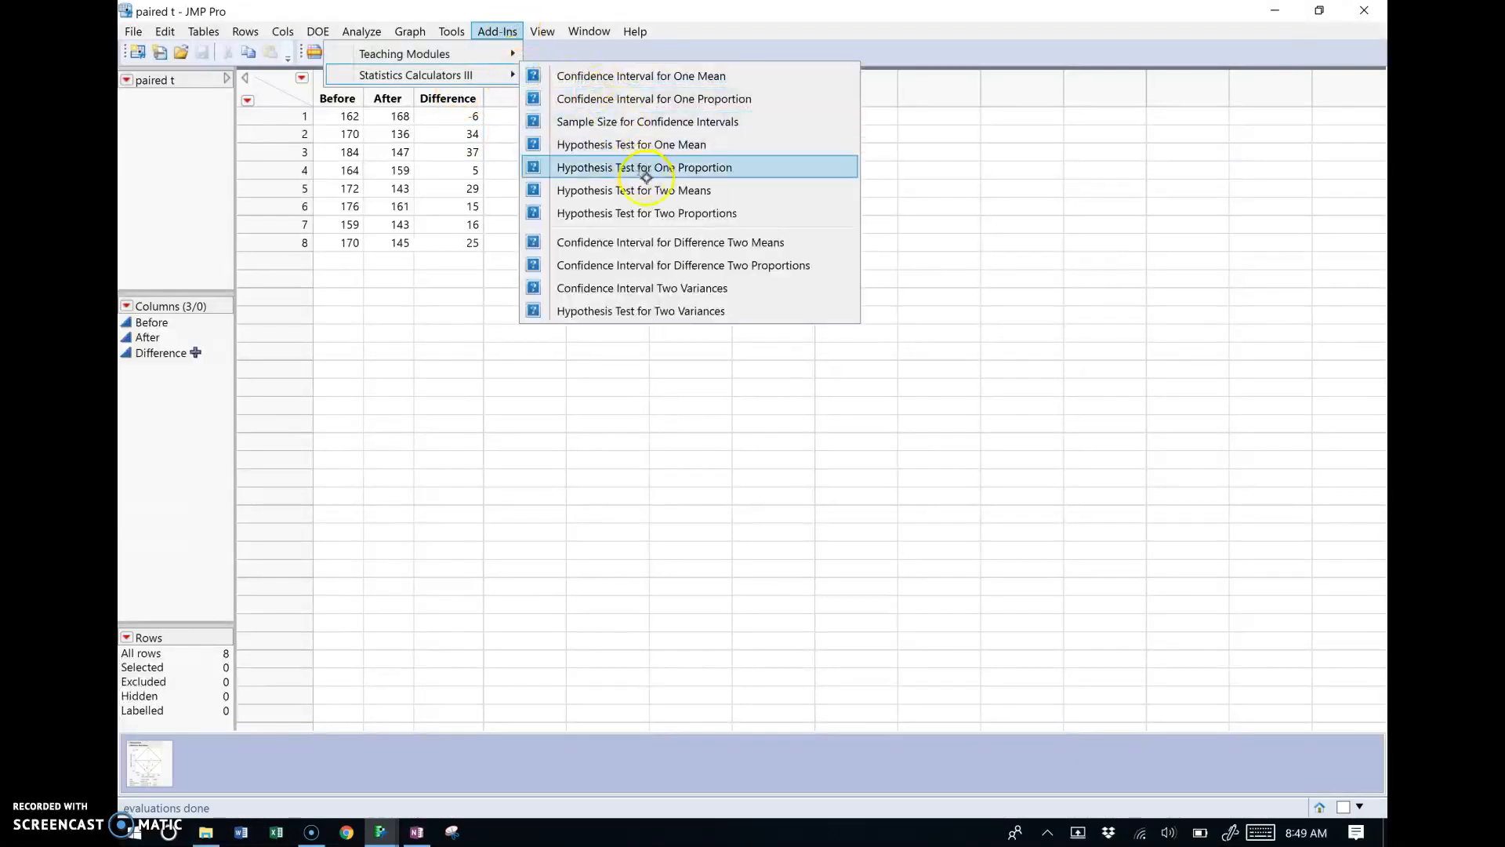
pyautogui.click(673, 147)
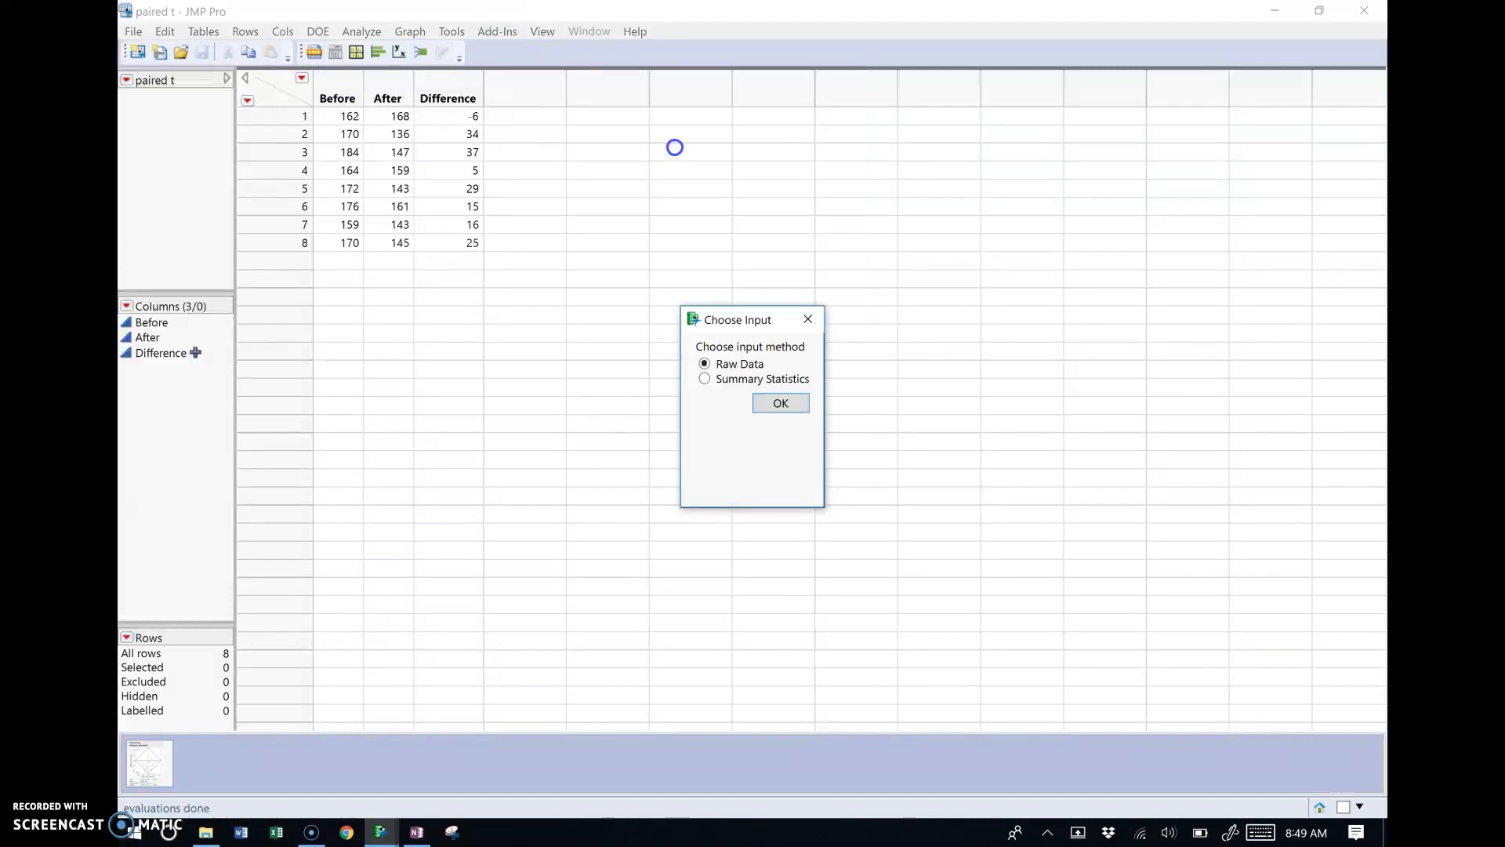
pyautogui.click(782, 403)
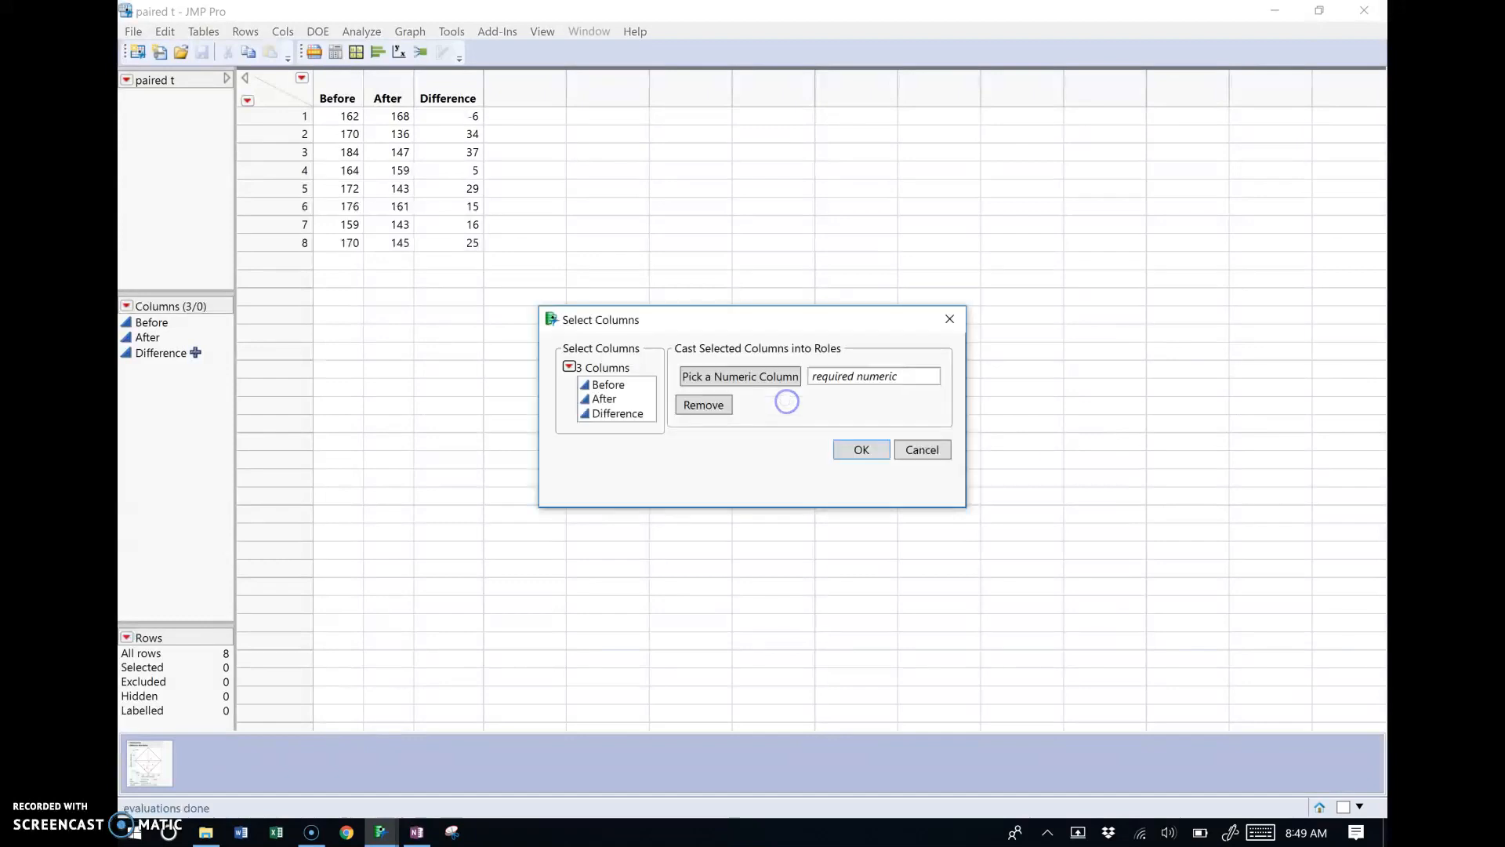
pyautogui.moveTo(632, 419); pyautogui.dragTo(842, 379)
pyautogui.moveTo(611, 416); pyautogui.dragTo(847, 384)
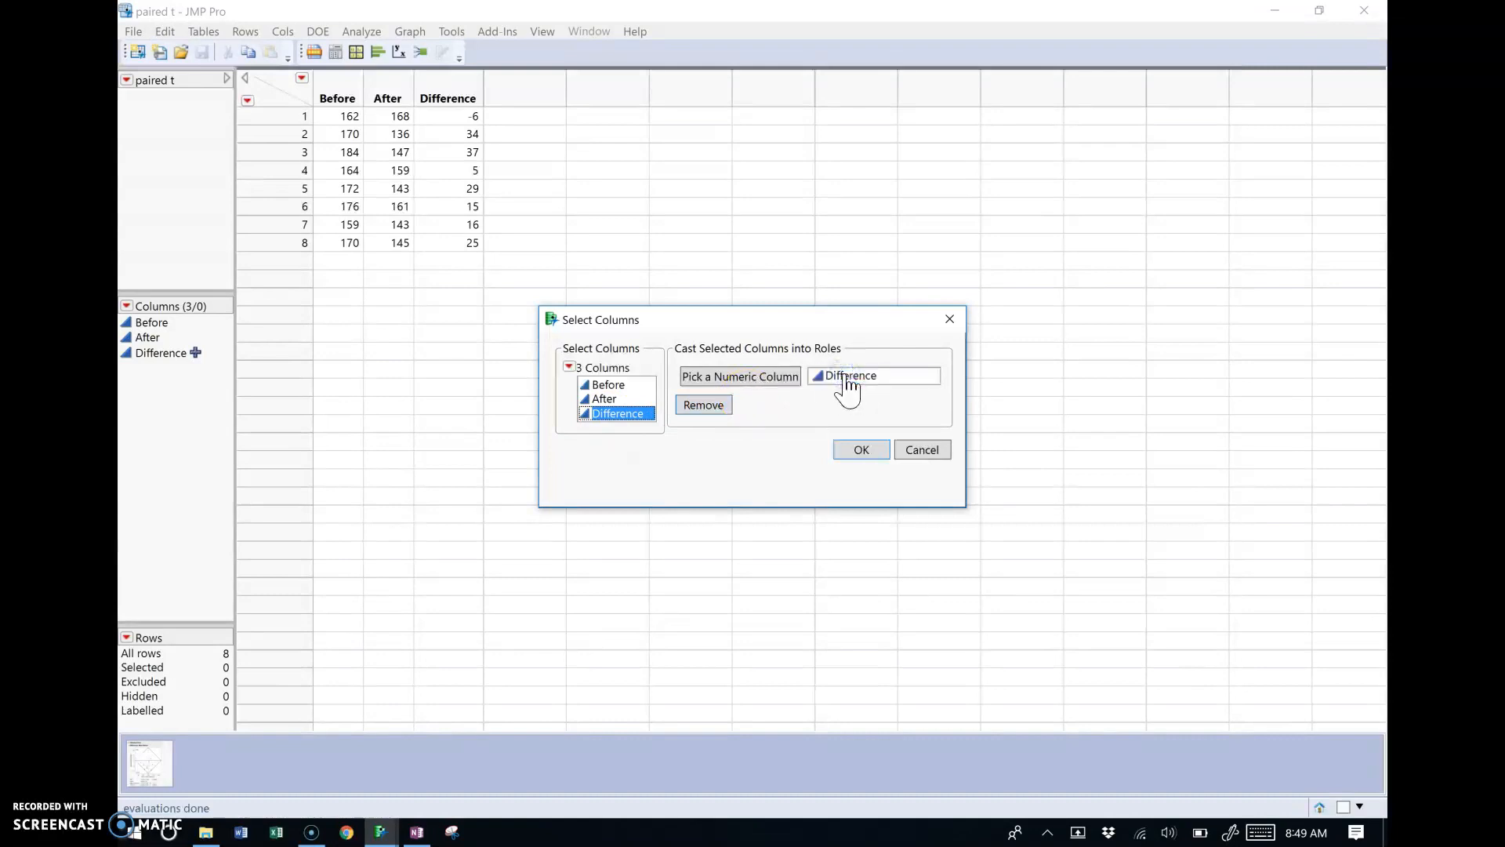
pyautogui.click(862, 449)
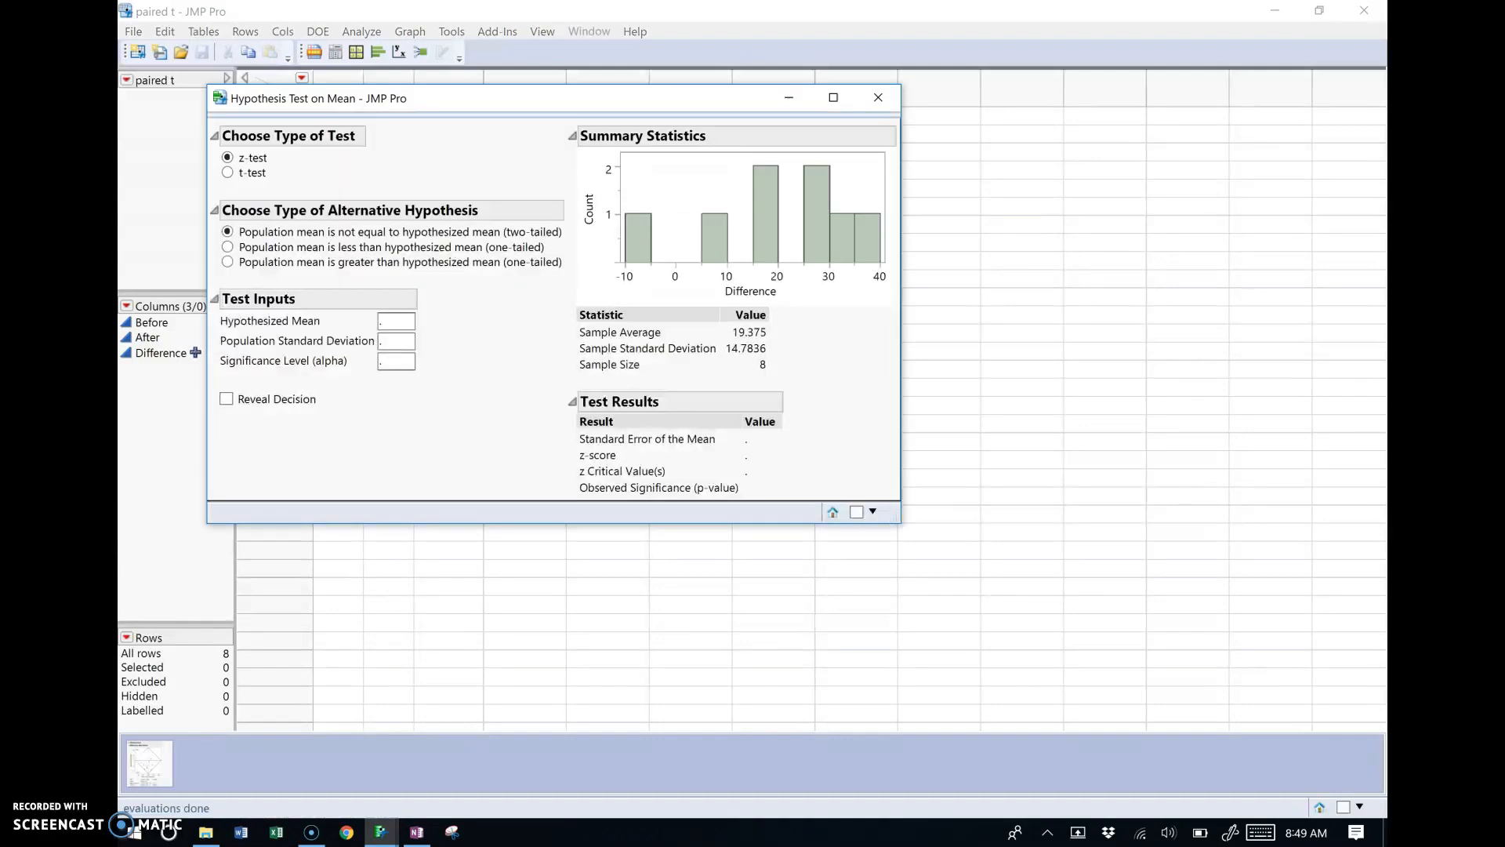
# Run a two-tailed t-test with hypothesized mean 0 and significance level .05, and reveal the decision.
pyautogui.moveTo(524, 107); pyautogui.dragTo(824, 182)
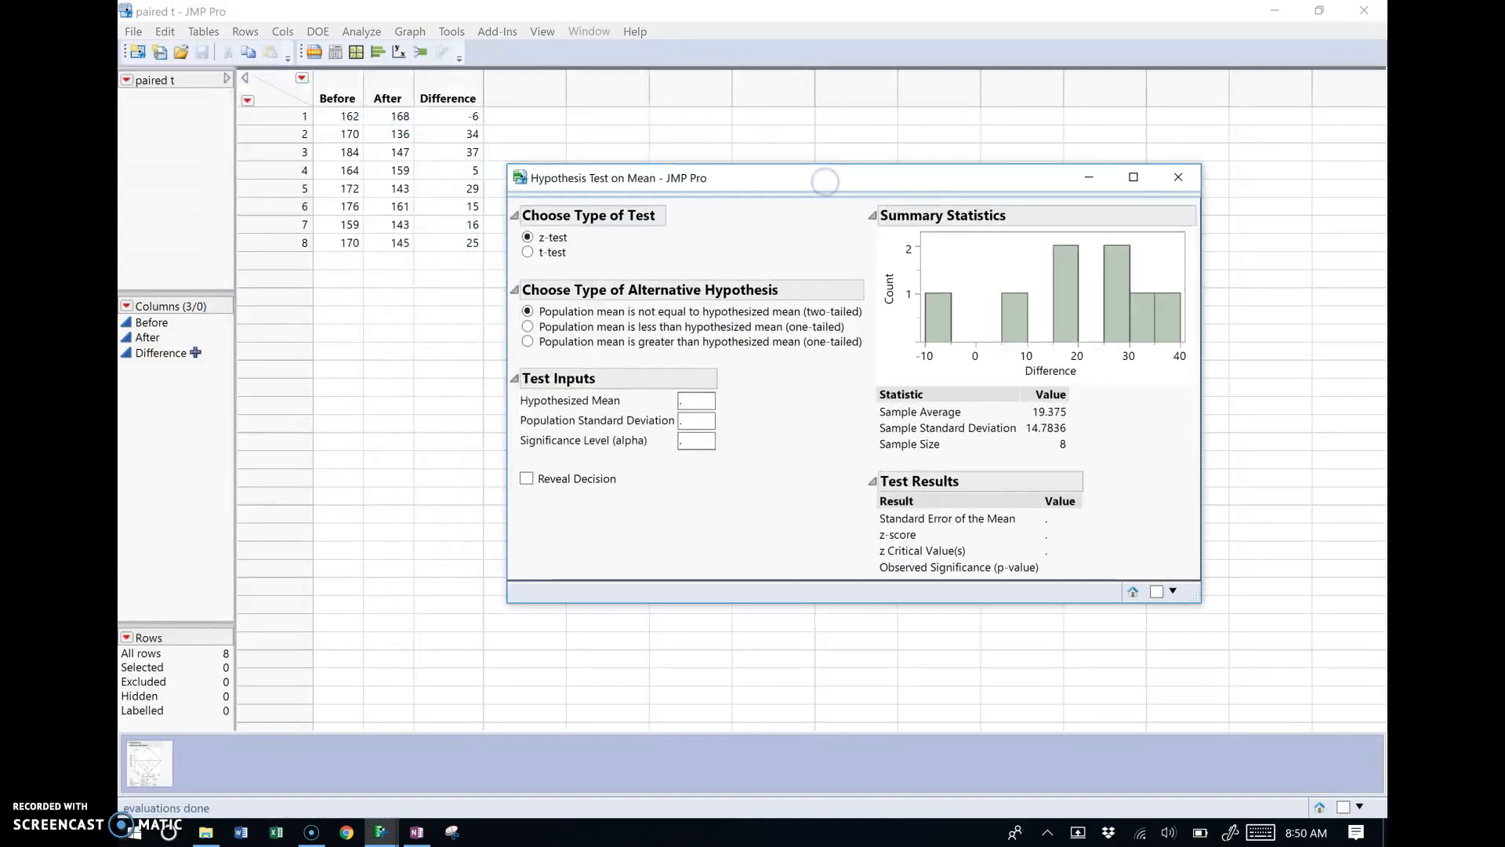
pyautogui.click(533, 254)
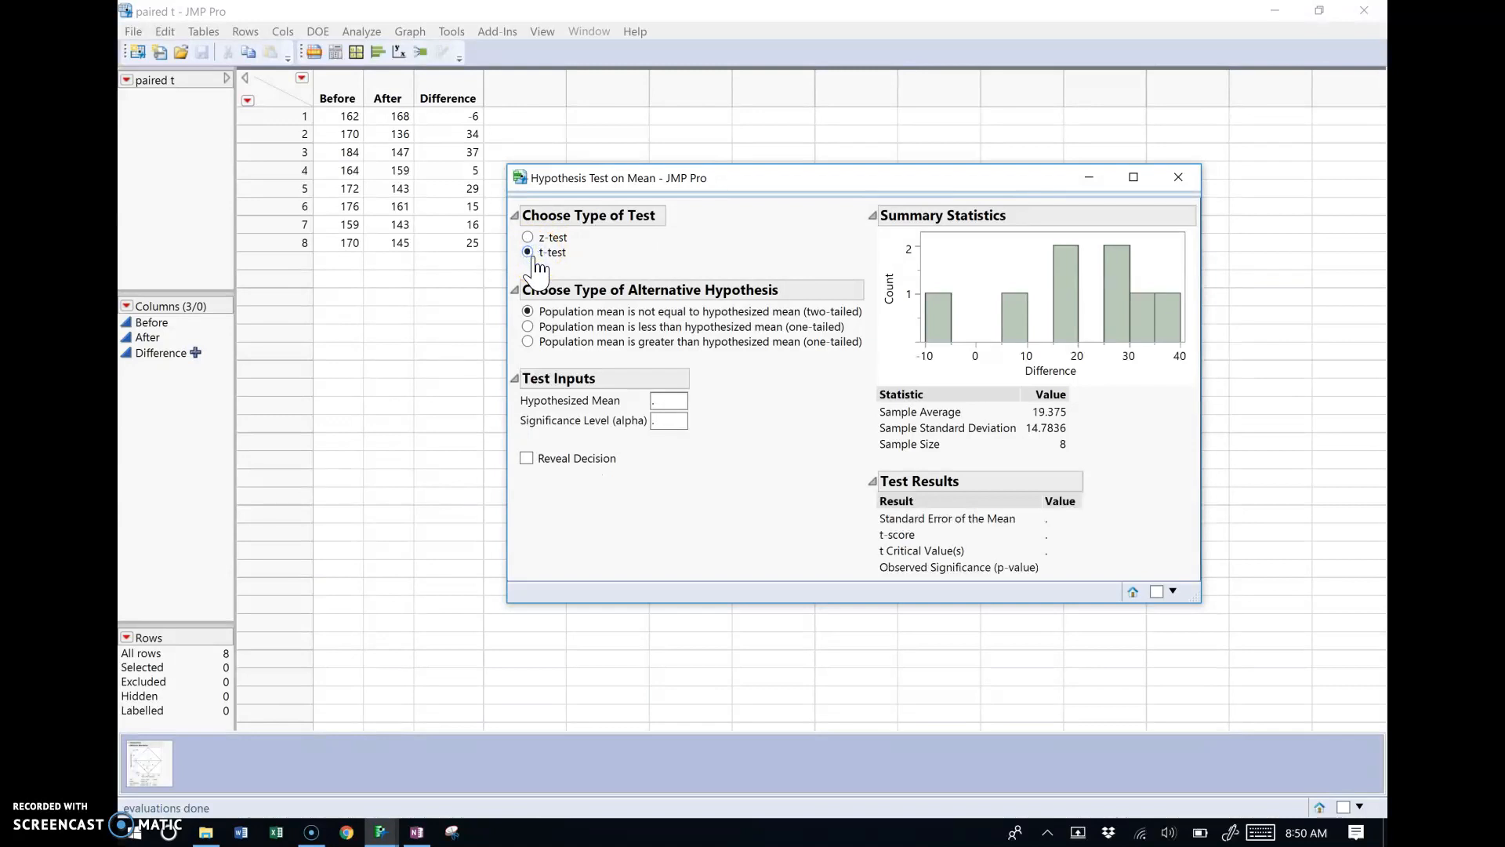
pyautogui.click(672, 400)
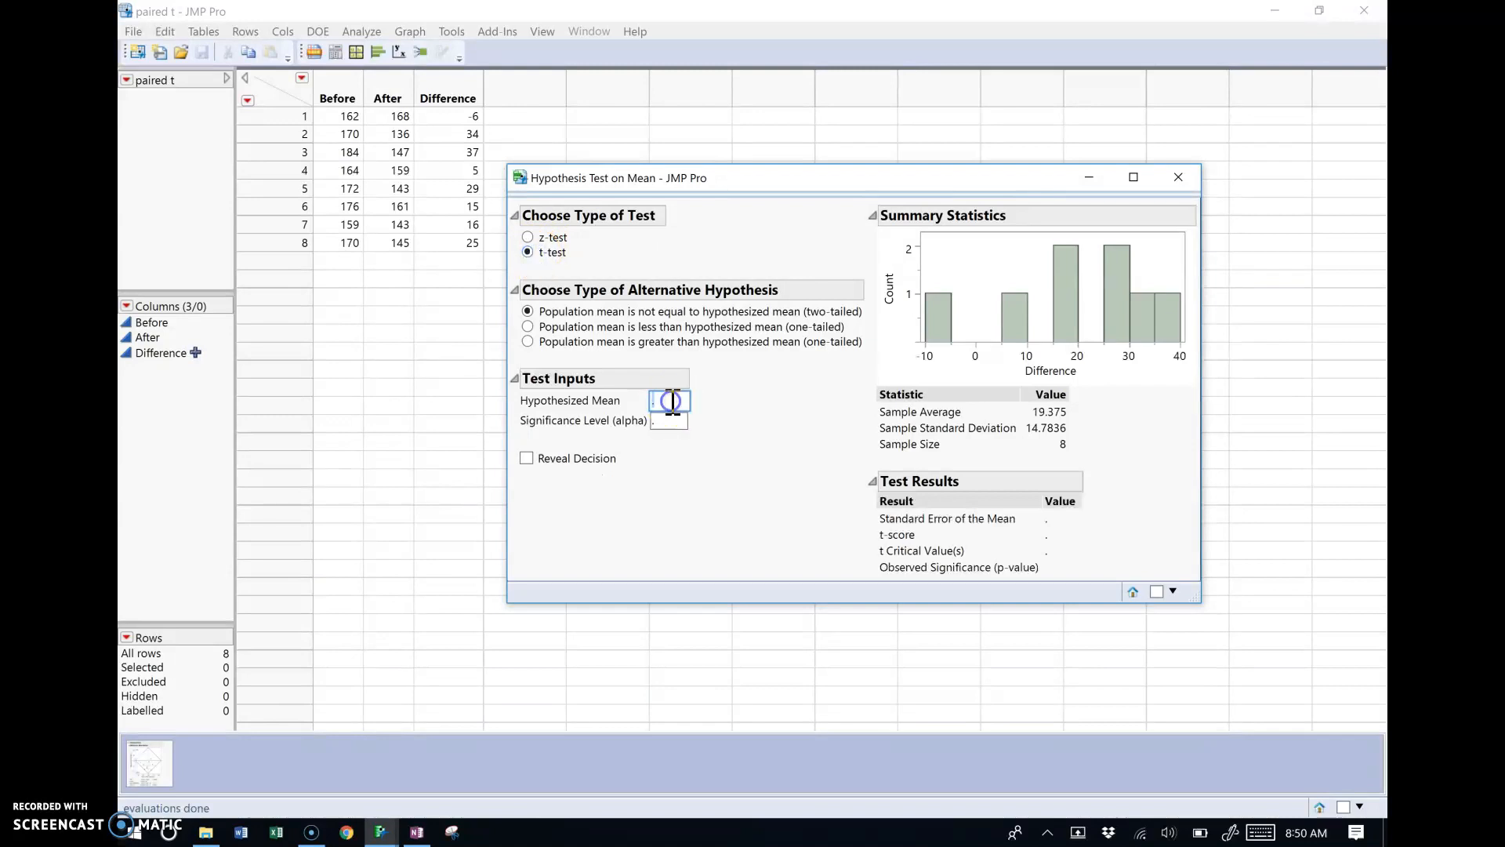
pyautogui.click(1261, 832)
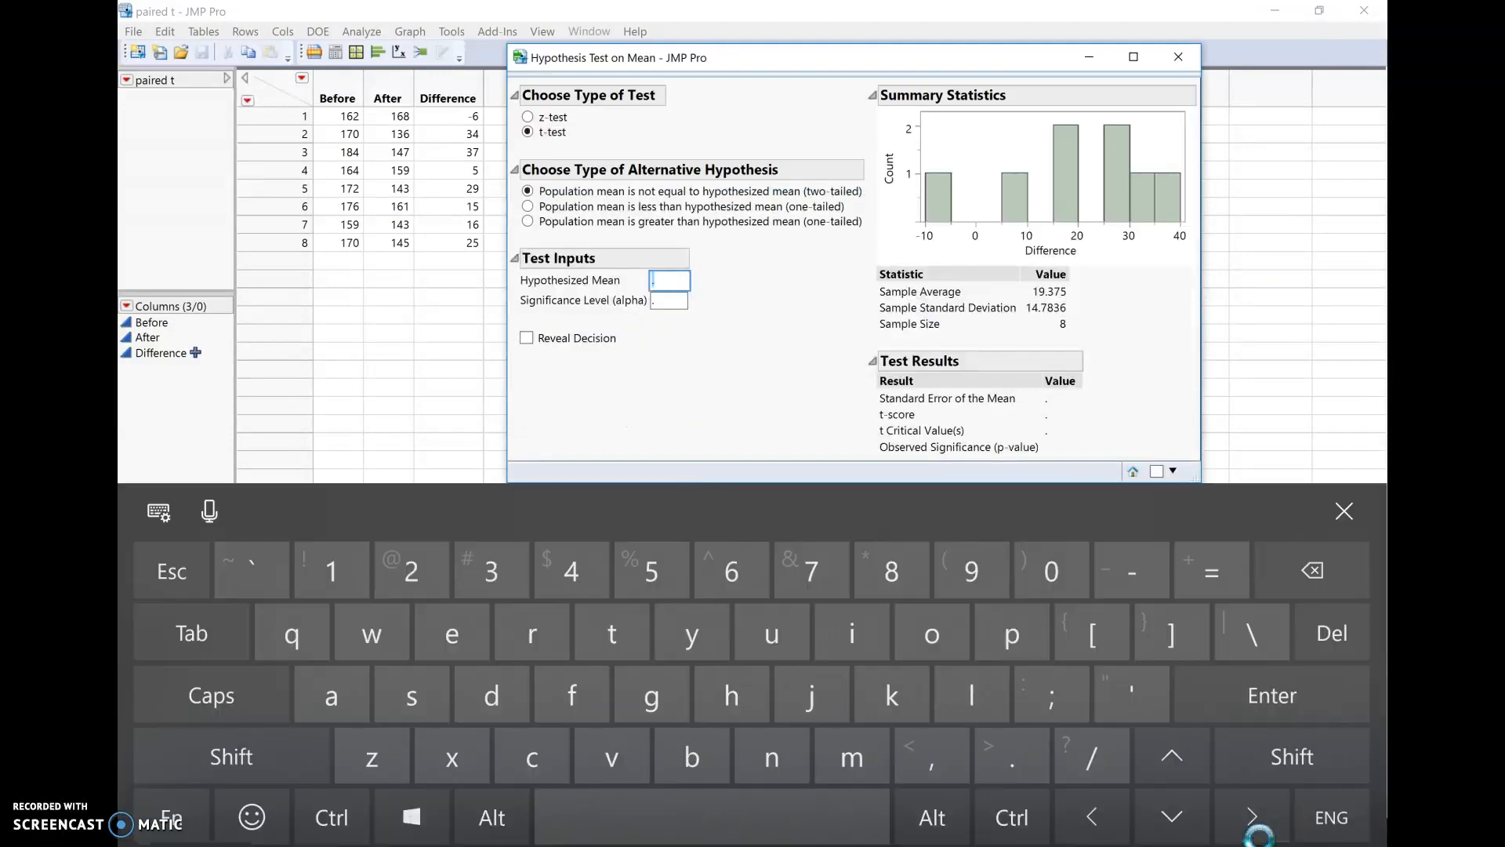
pyautogui.press('Return')
pyautogui.click(676, 302)
pyautogui.write('.05')
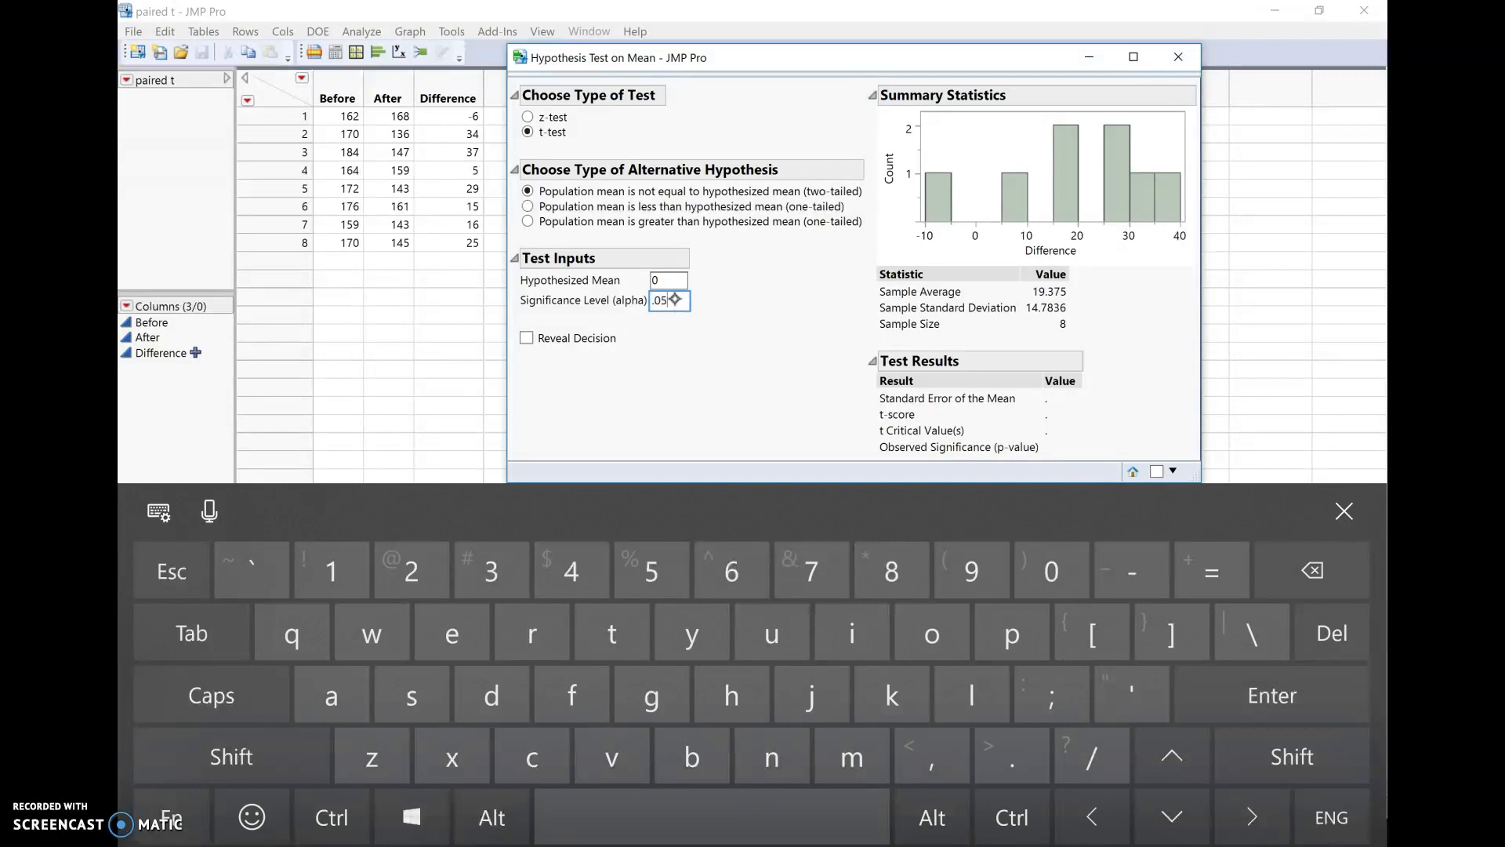
pyautogui.click(527, 339)
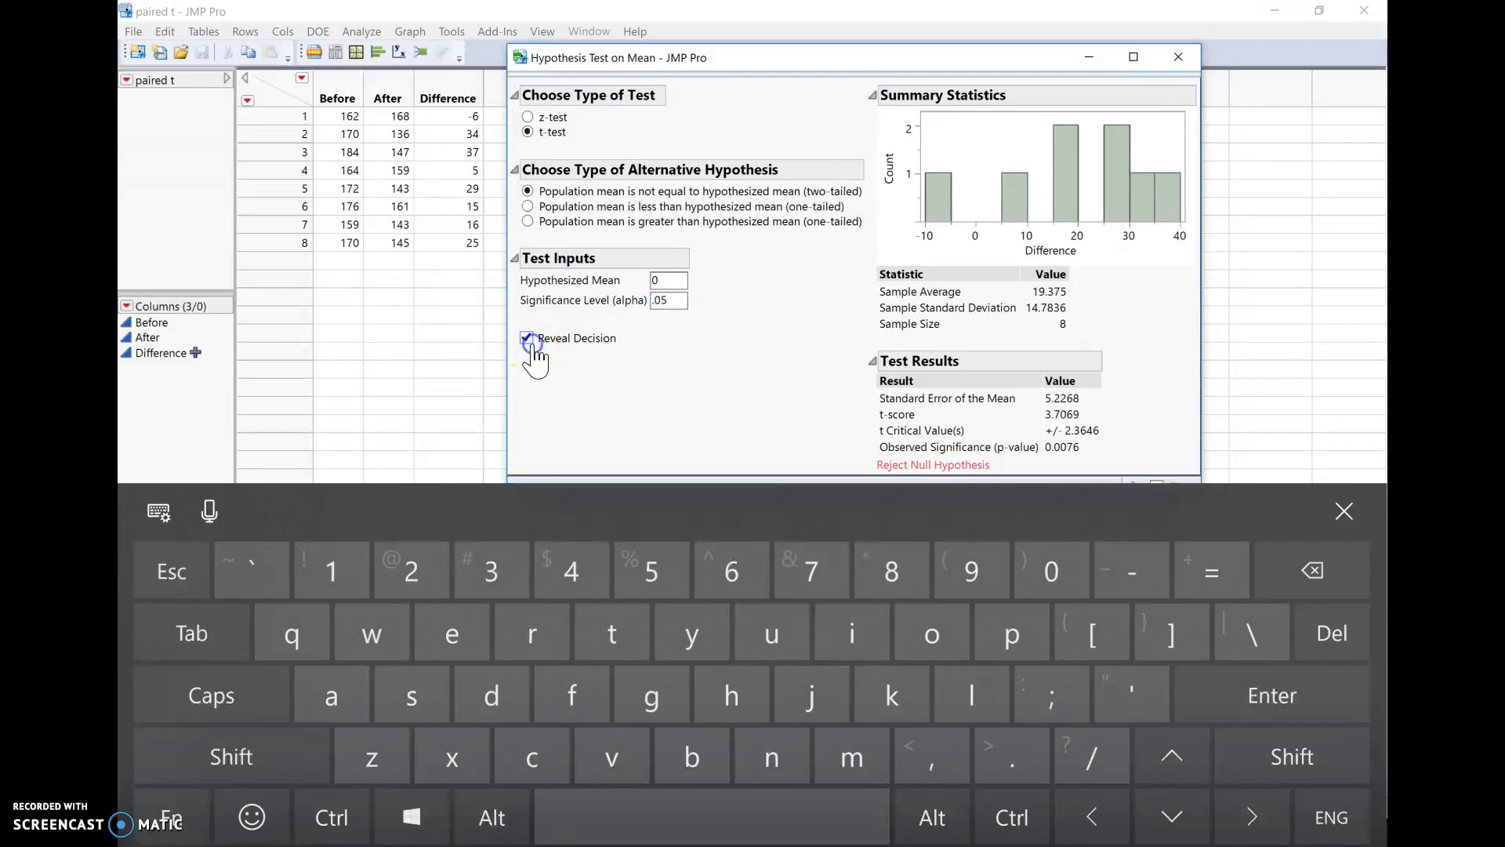
pyautogui.click(1344, 511)
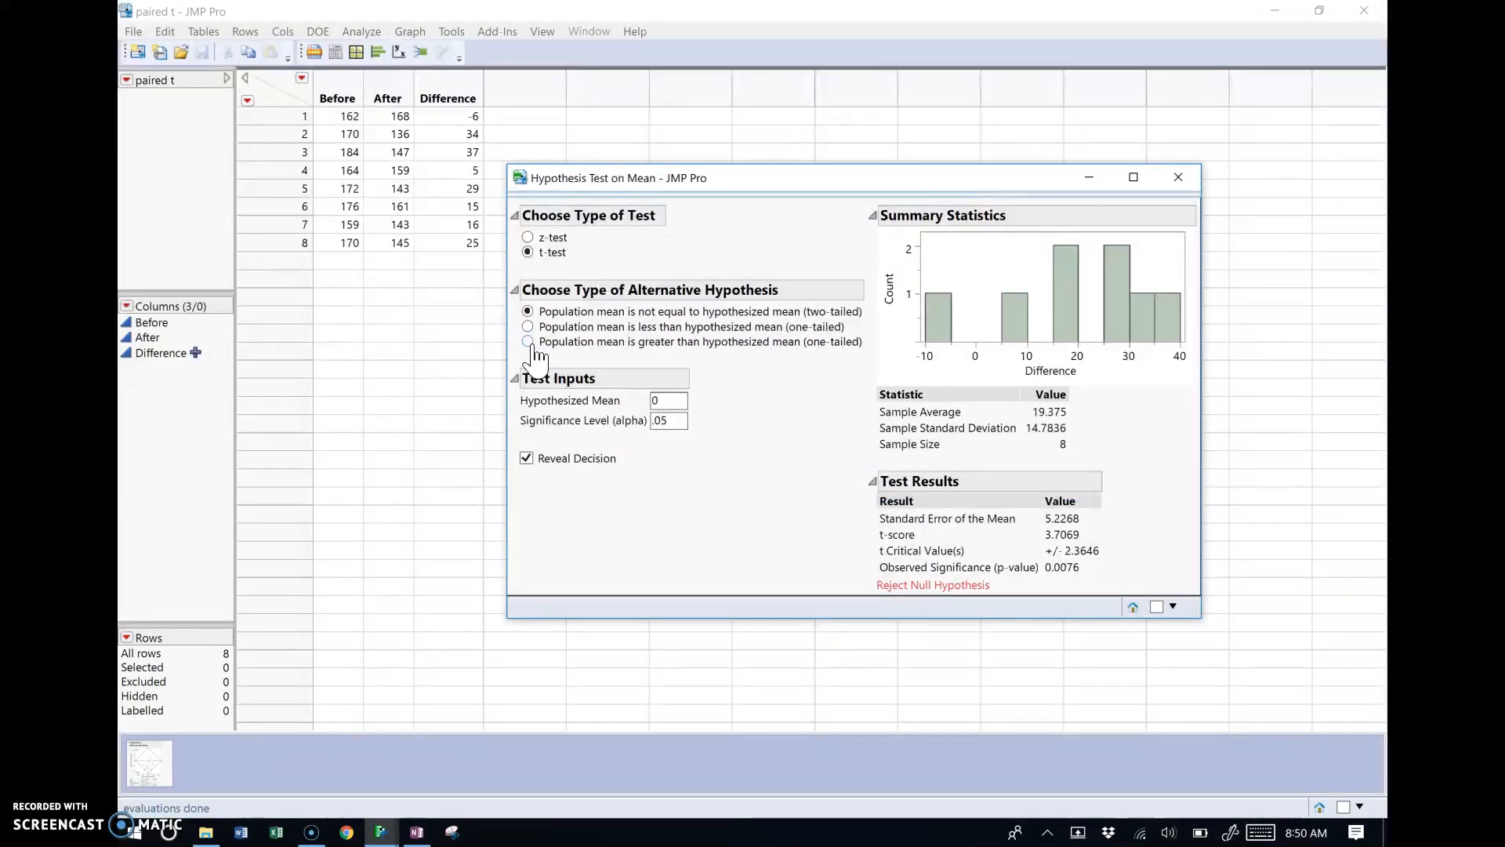
# Place the Hypothesis Test on Mean window over the OneNote example and compare its summary statistics with the worked values.
pyautogui.click(416, 832)
pyautogui.moveTo(382, 834)
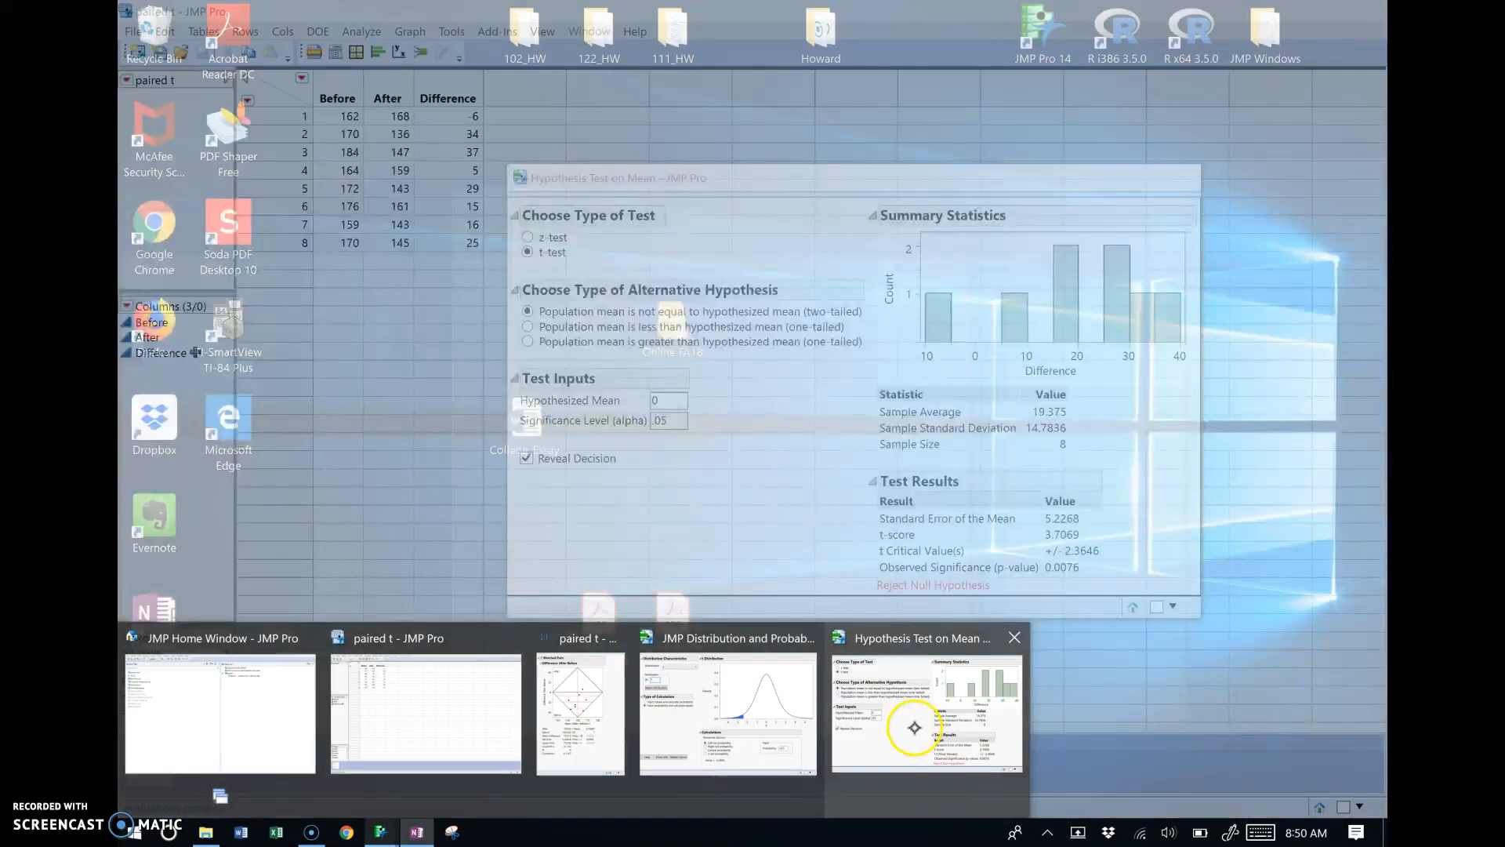
pyautogui.click(914, 728)
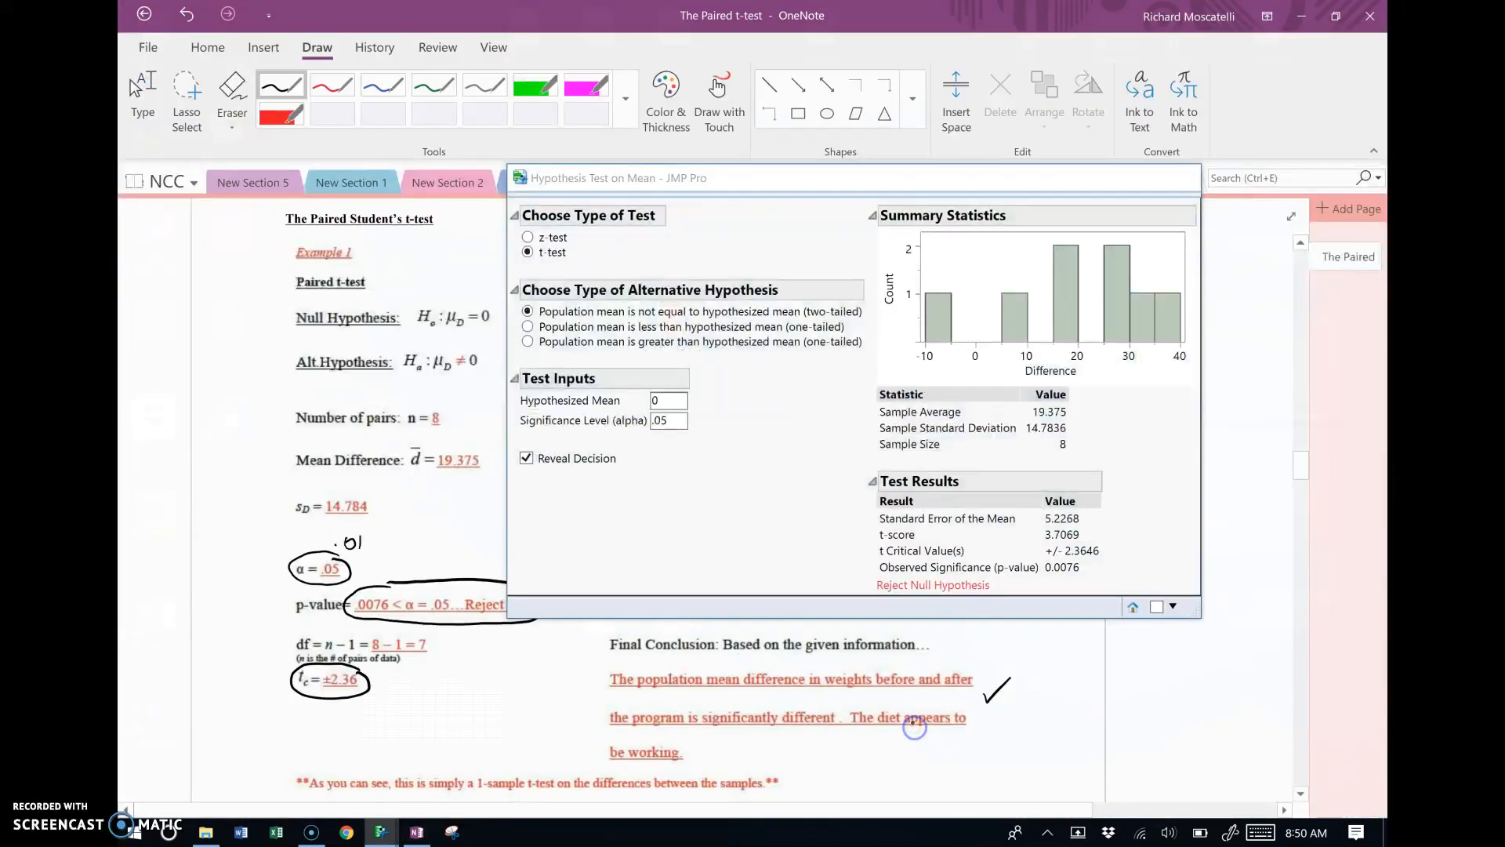
pyautogui.moveTo(947, 163); pyautogui.dragTo(963, 133)
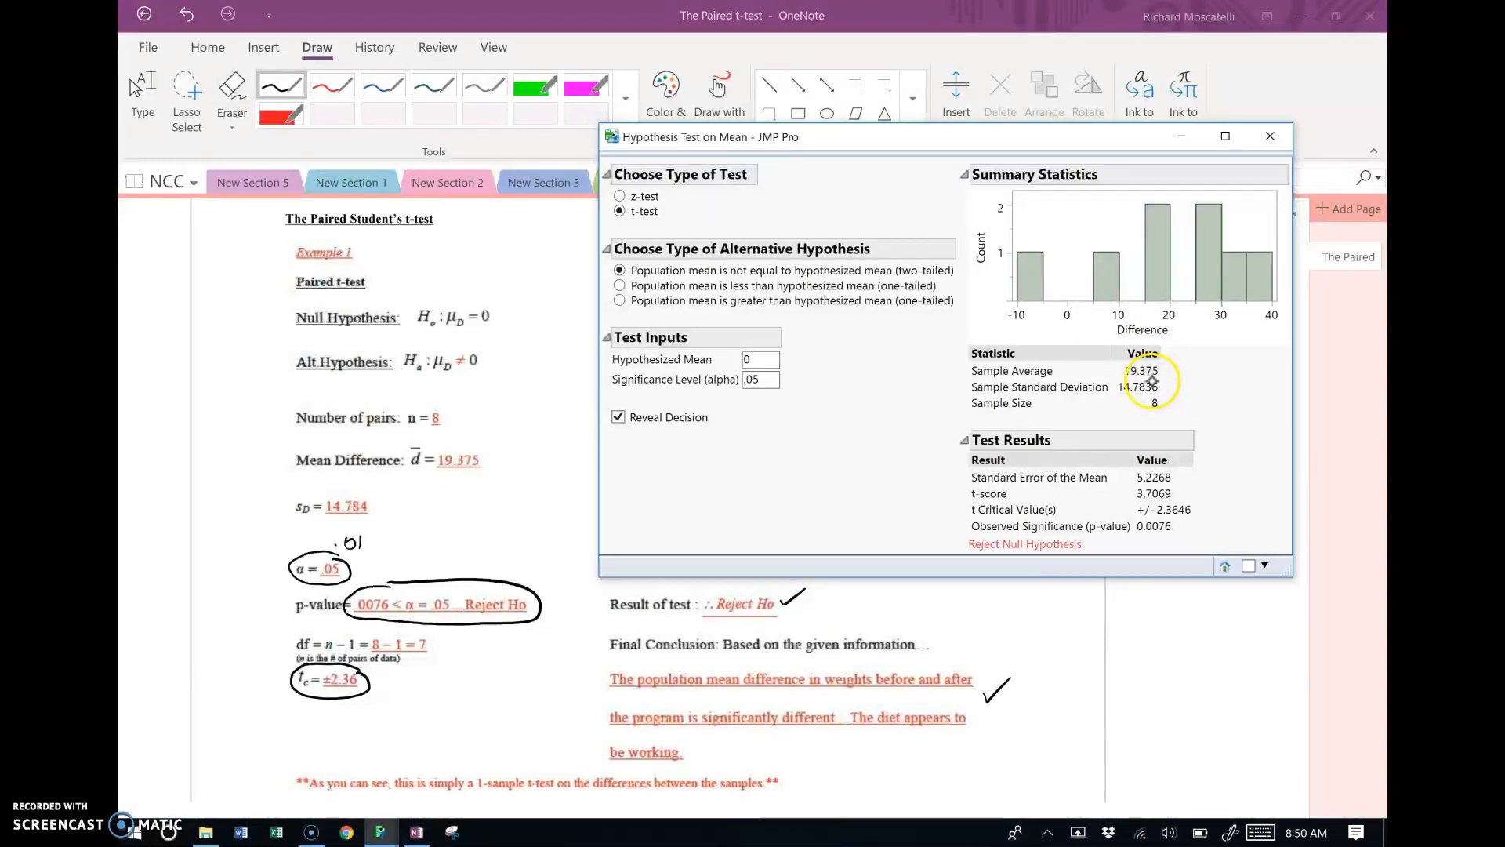
# Bring the Matched Pairs report over the OneNote example and examine its mean difference and standard error.
pyautogui.moveTo(381, 832)
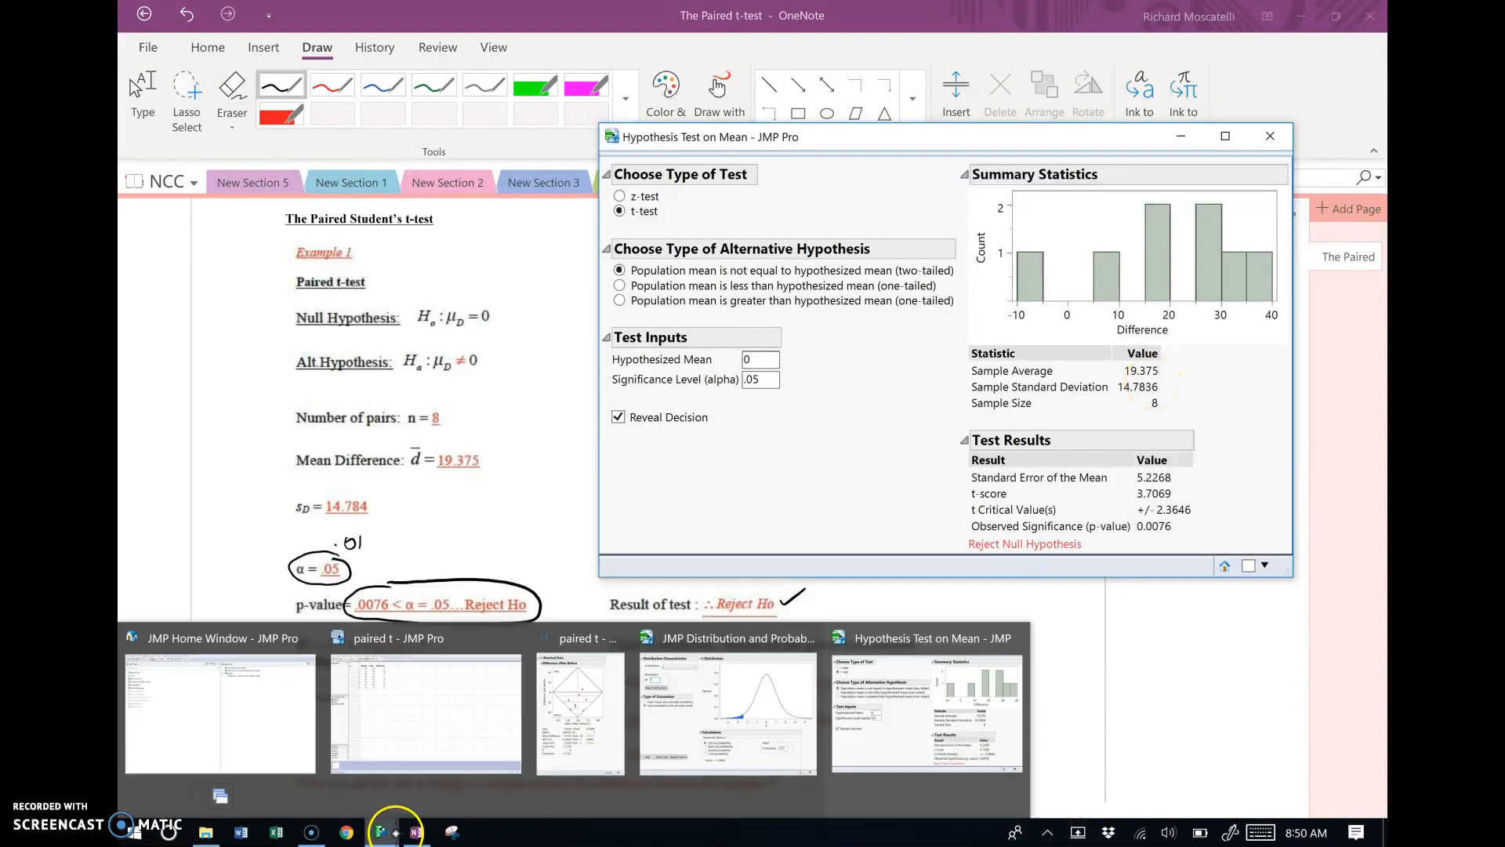
pyautogui.click(588, 736)
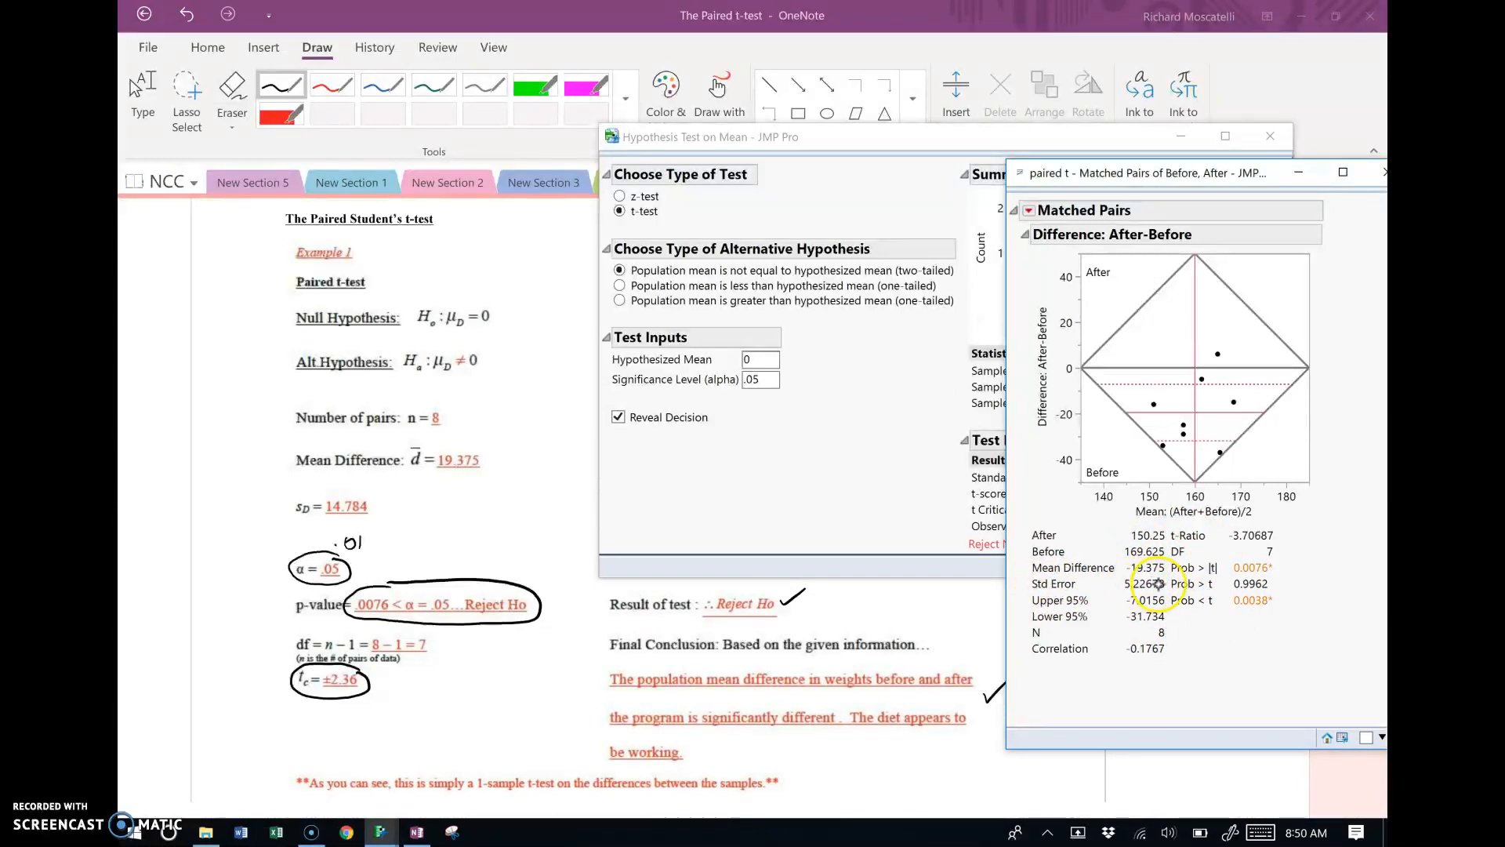
pyautogui.hotkey('alt', 'Tab')
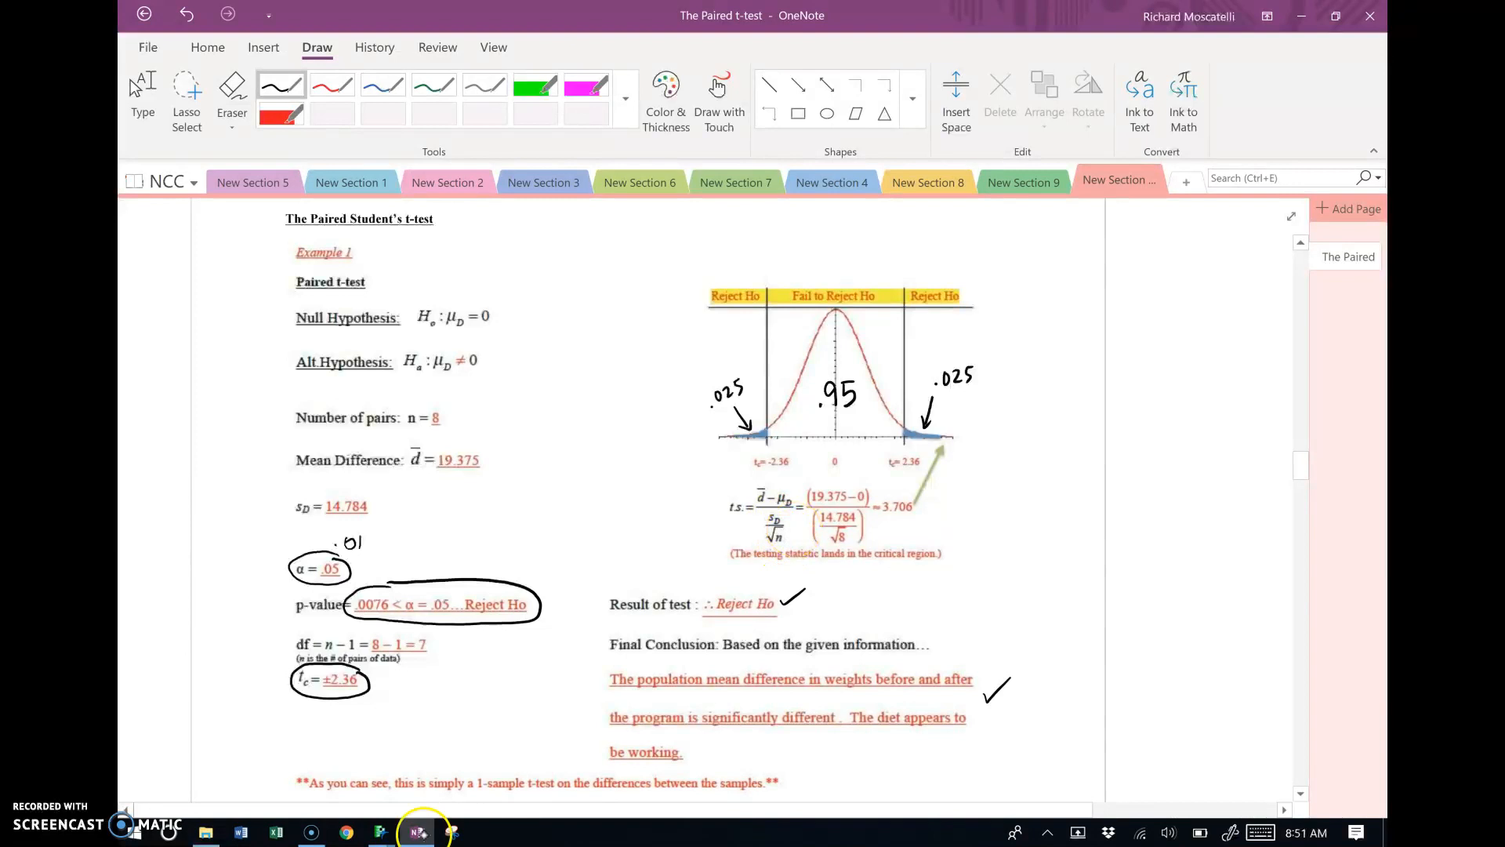
pyautogui.moveTo(418, 833)
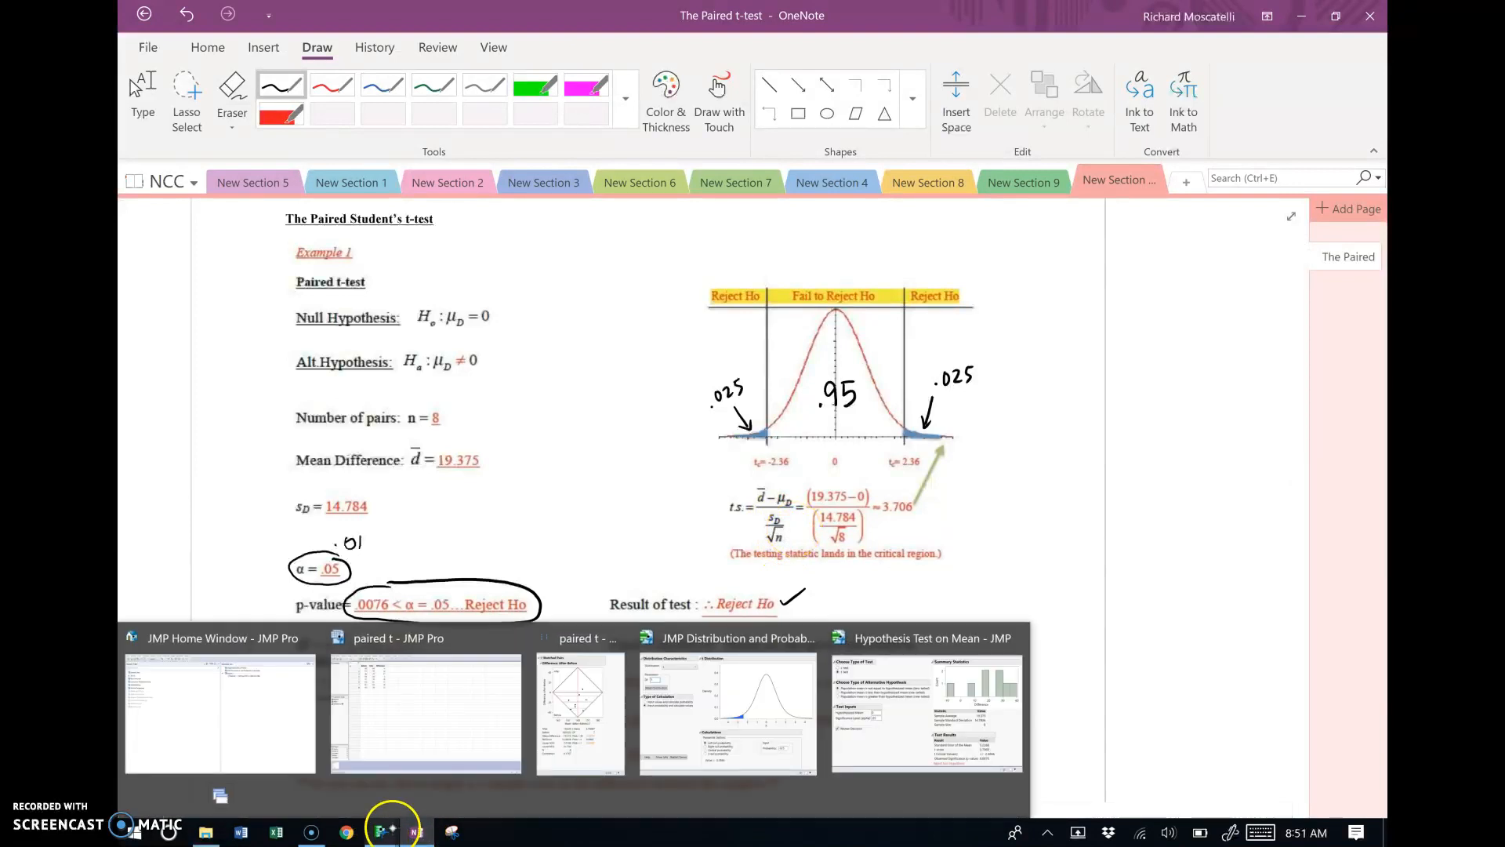
pyautogui.click(557, 702)
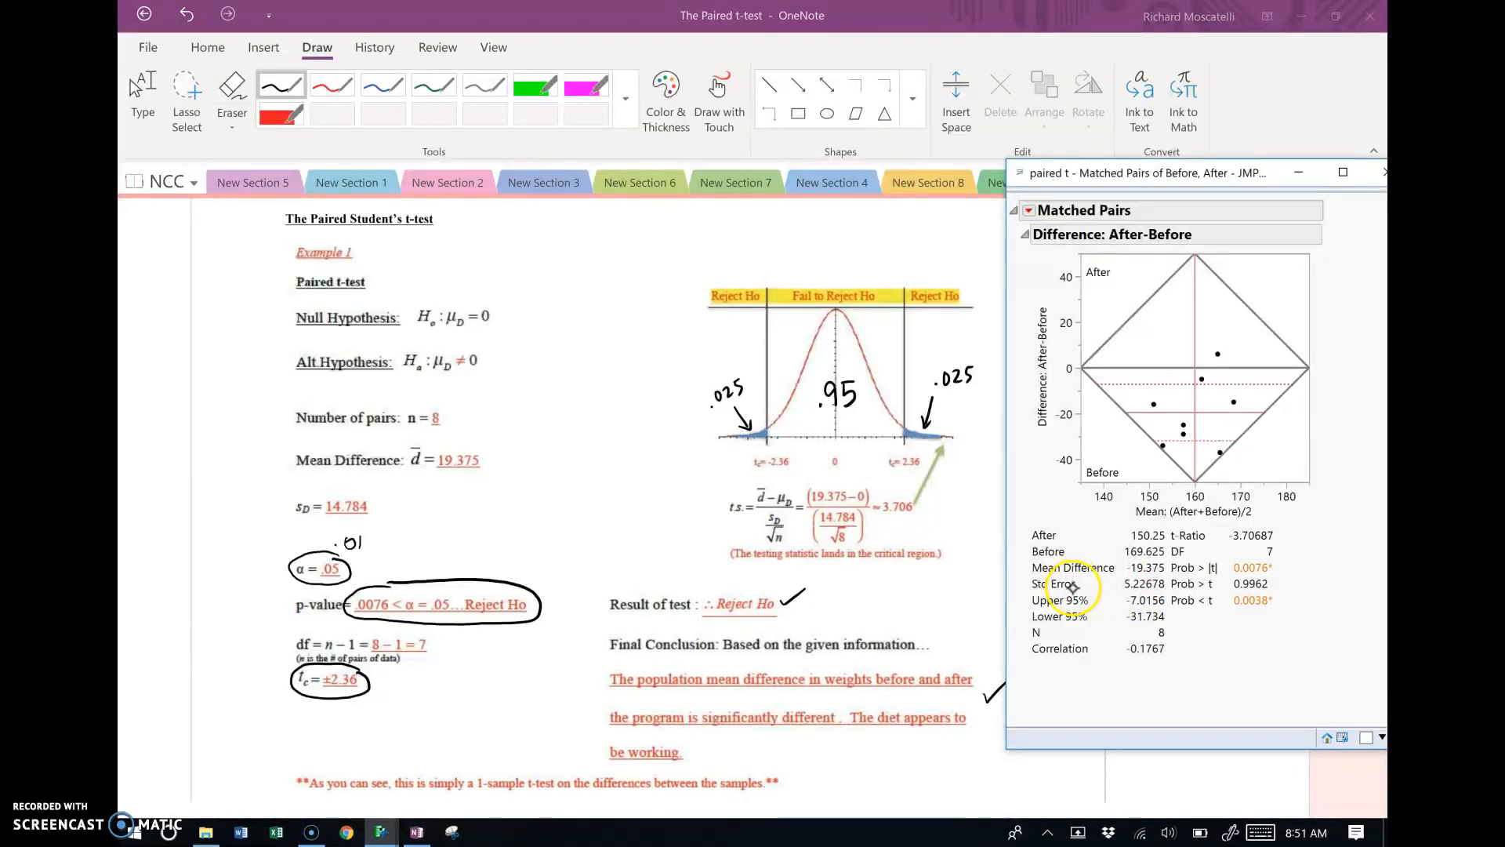
# Bring the Hypothesis Test on Mean window back over the OneNote example and check its t-score, critical values, p-value and decision.
pyautogui.click(381, 832)
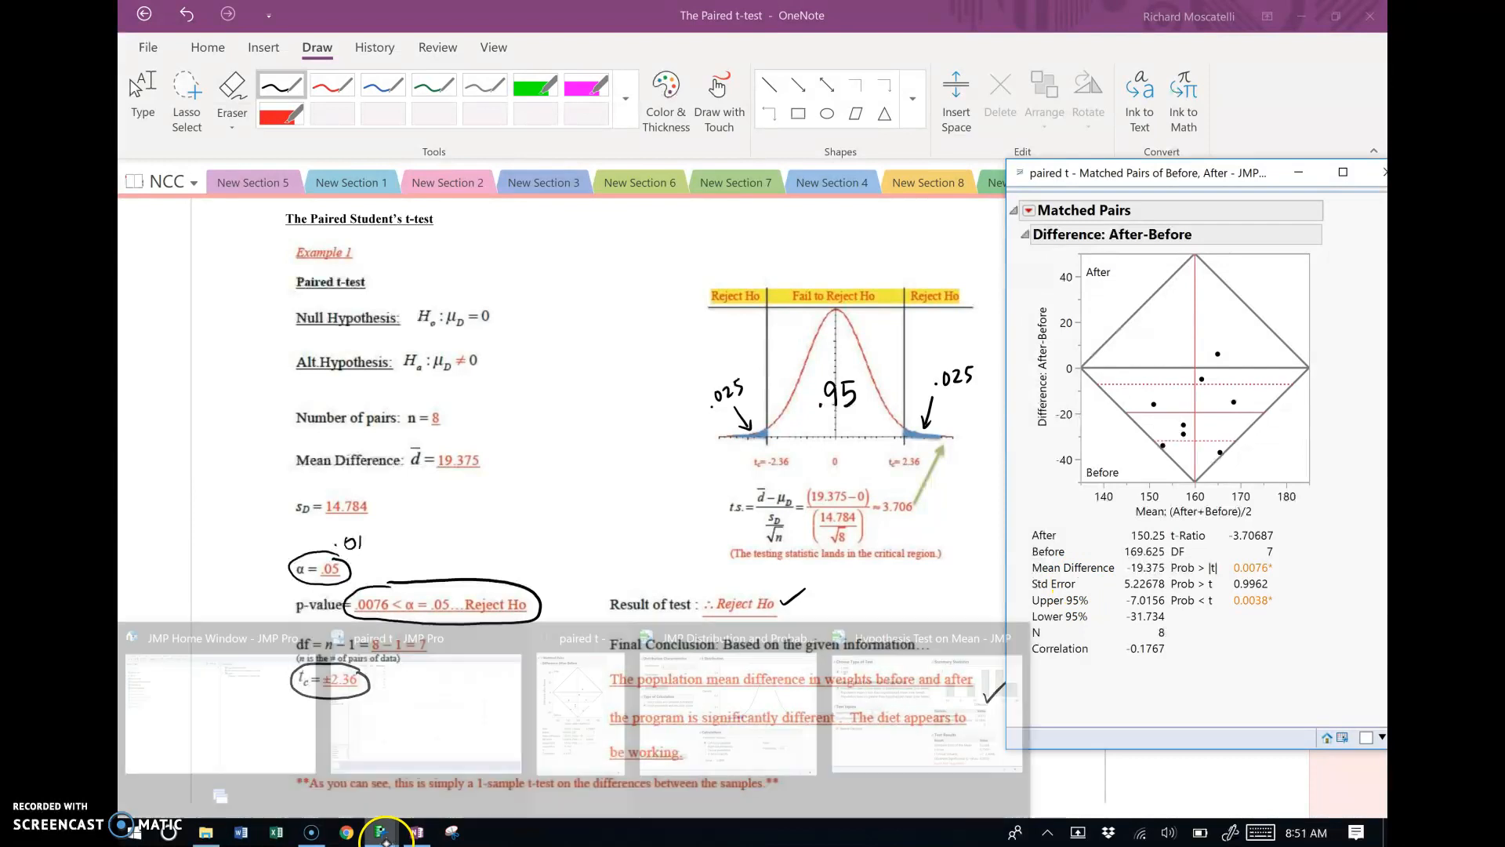
pyautogui.click(908, 720)
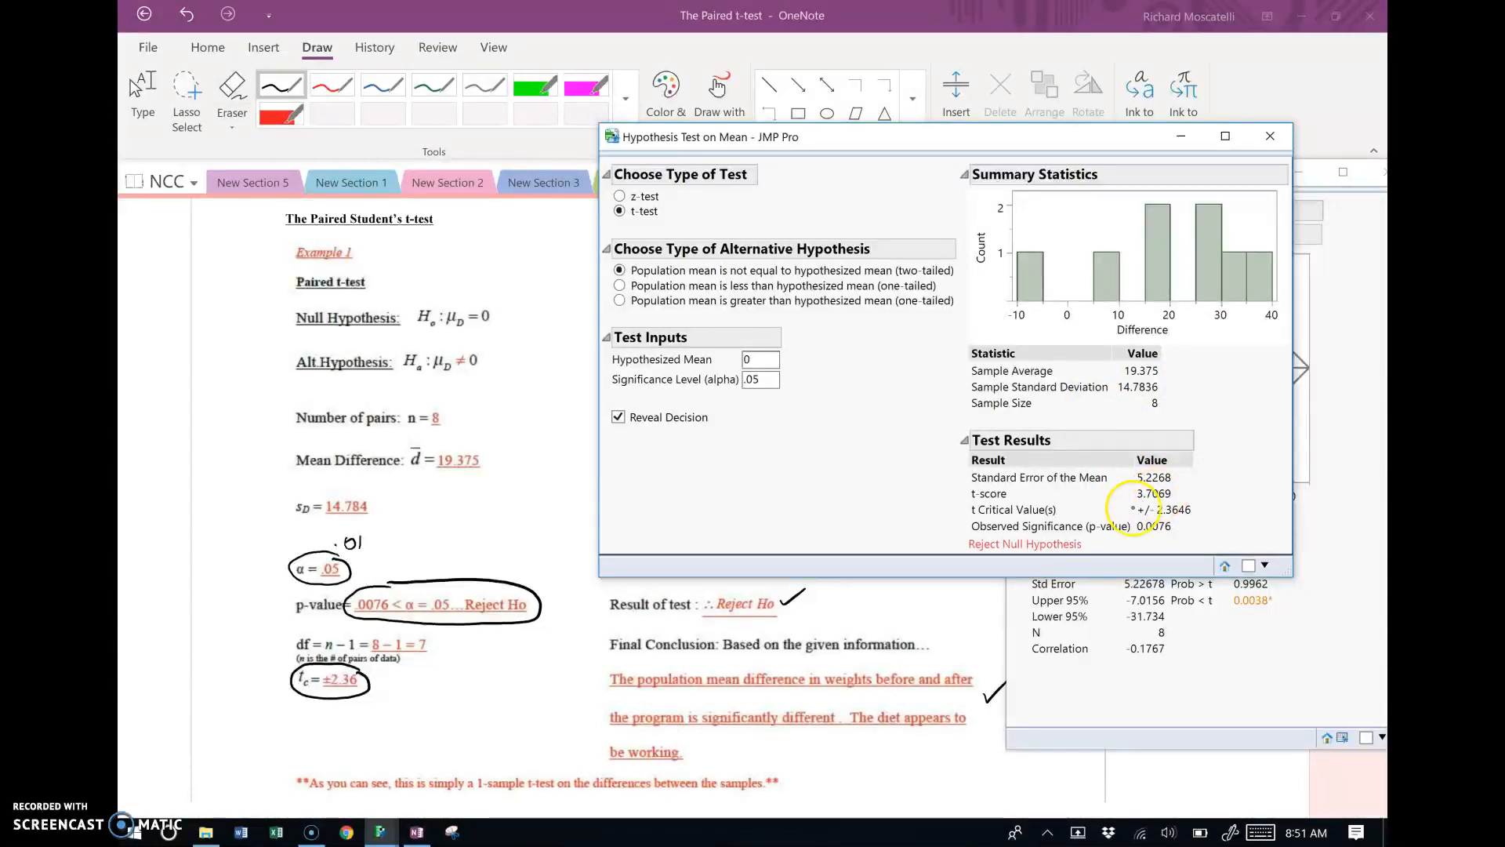
pyautogui.hotkey('alt', 'Tab')
pyautogui.moveTo(379, 832)
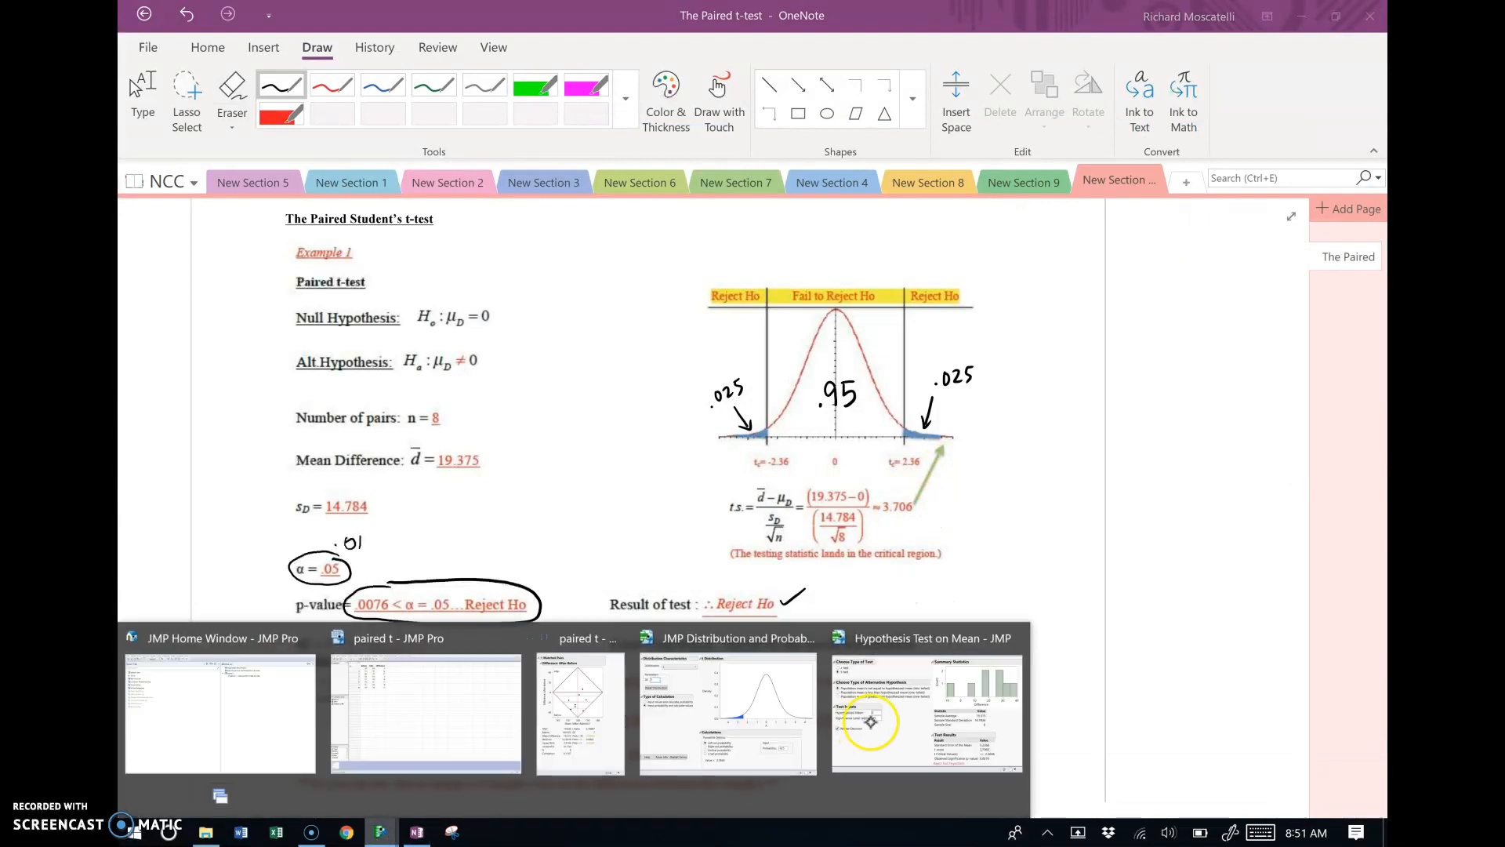
pyautogui.click(870, 722)
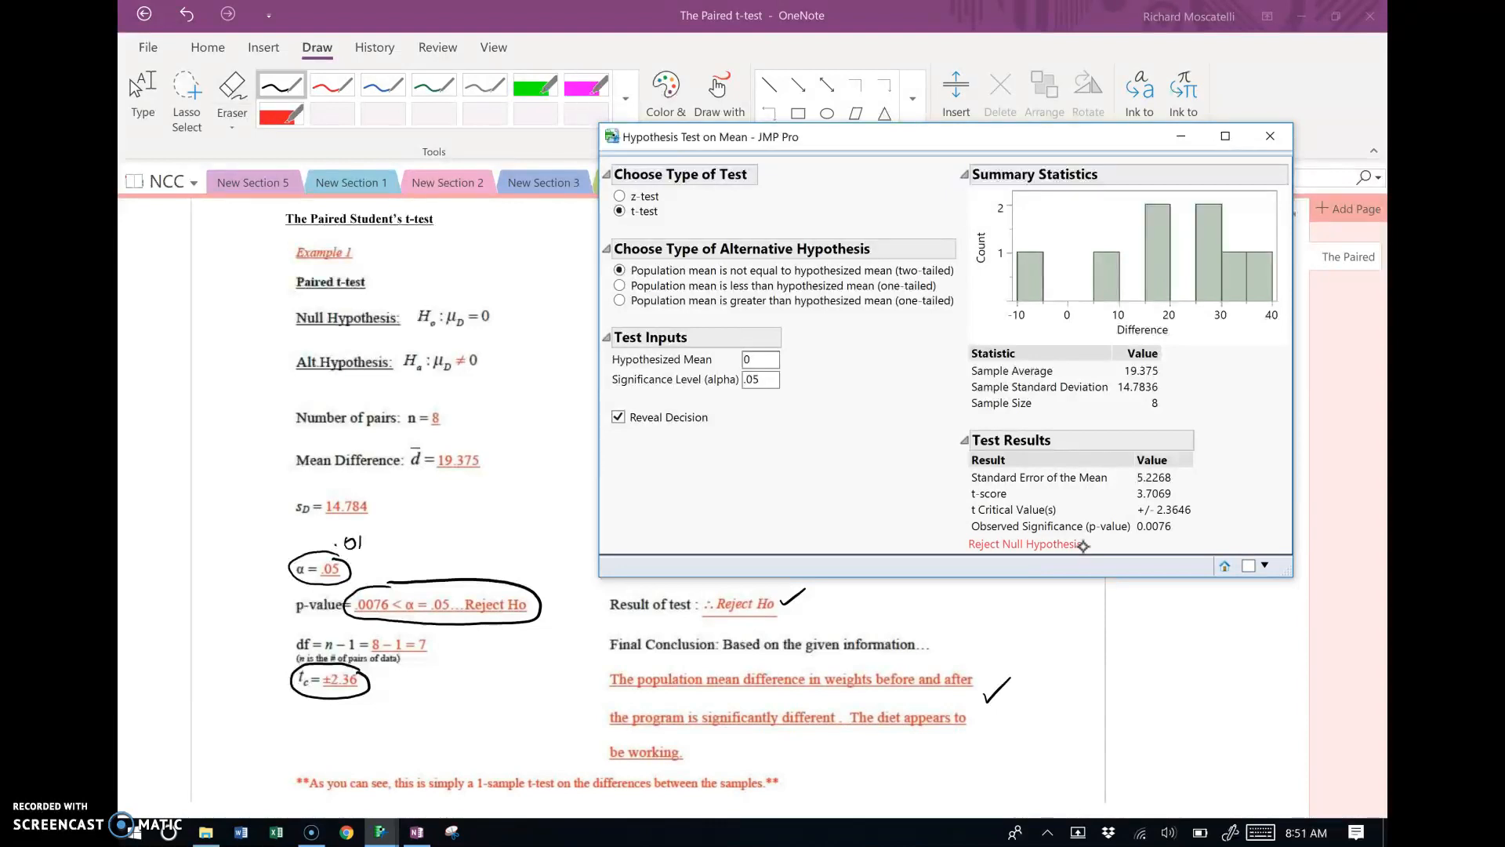
# Compare the Matched Pairs report and the one-mean test side by side over the paired t data table, and return to OneNote.
pyautogui.click(382, 832)
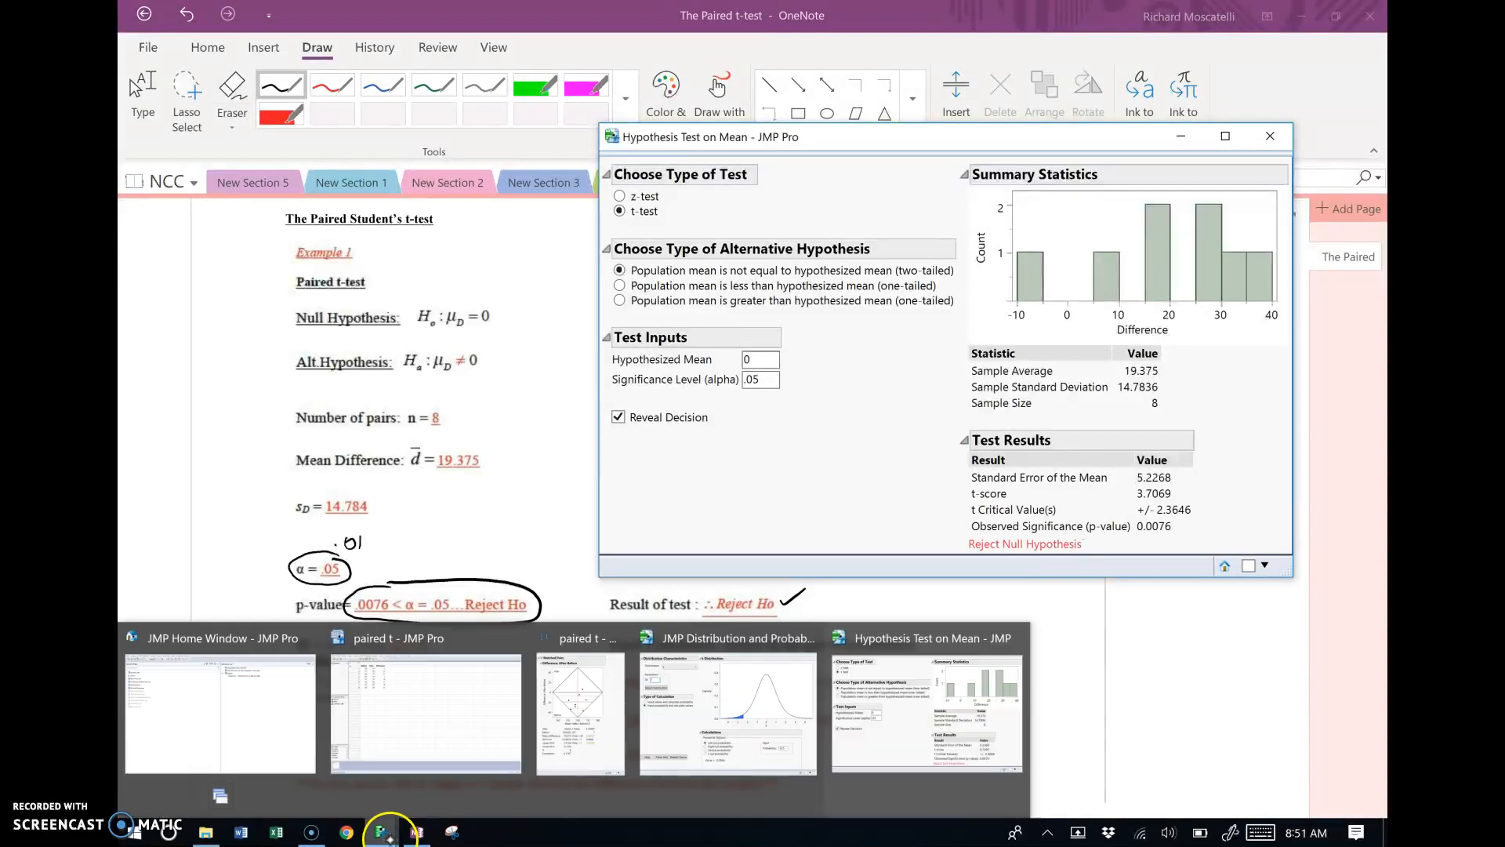
pyautogui.click(429, 733)
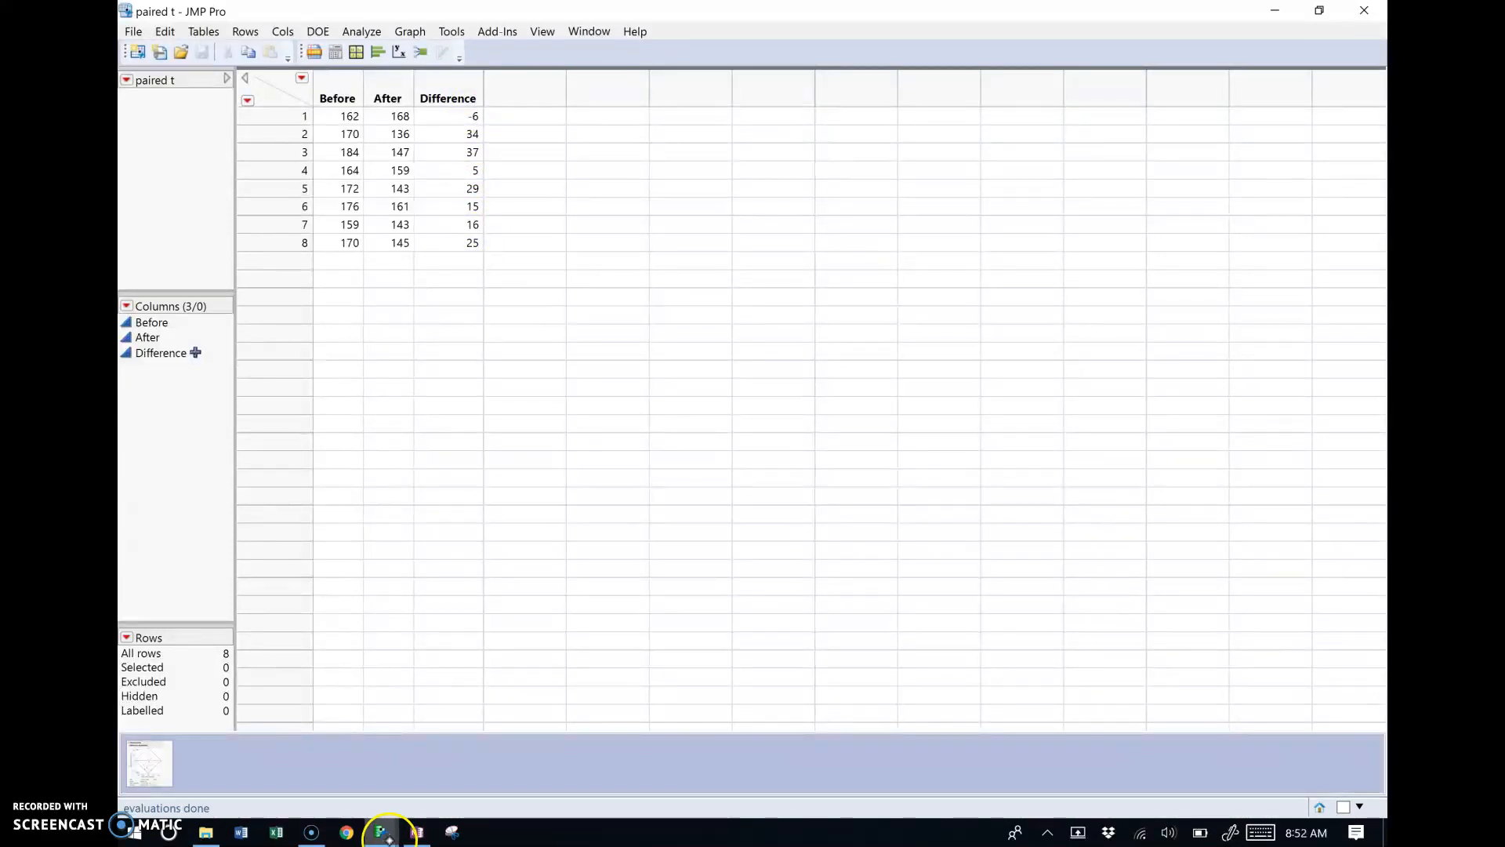
pyautogui.moveTo(382, 829)
pyautogui.click(892, 718)
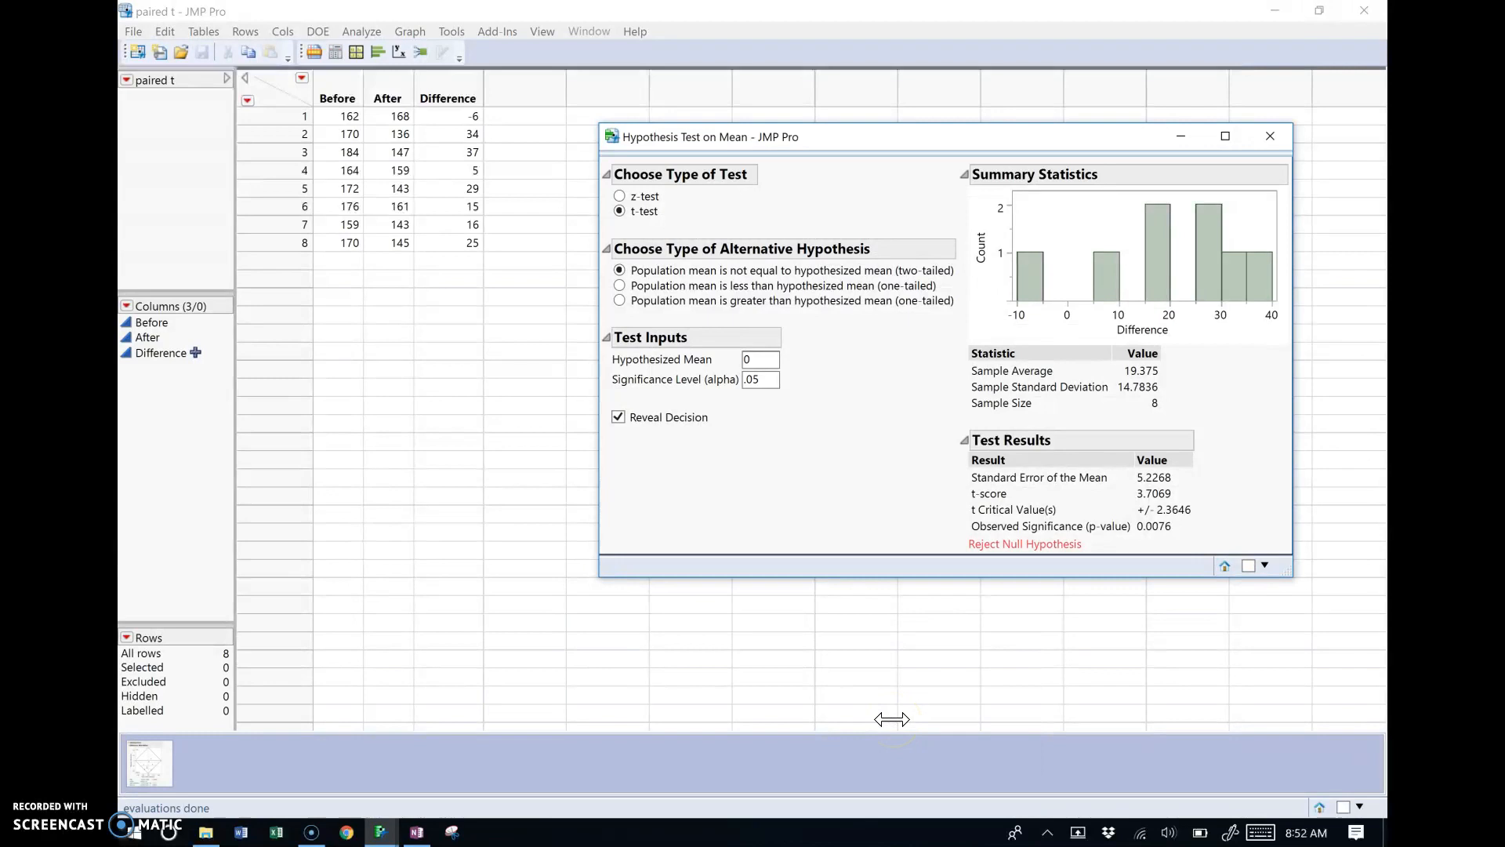
pyautogui.moveTo(380, 830)
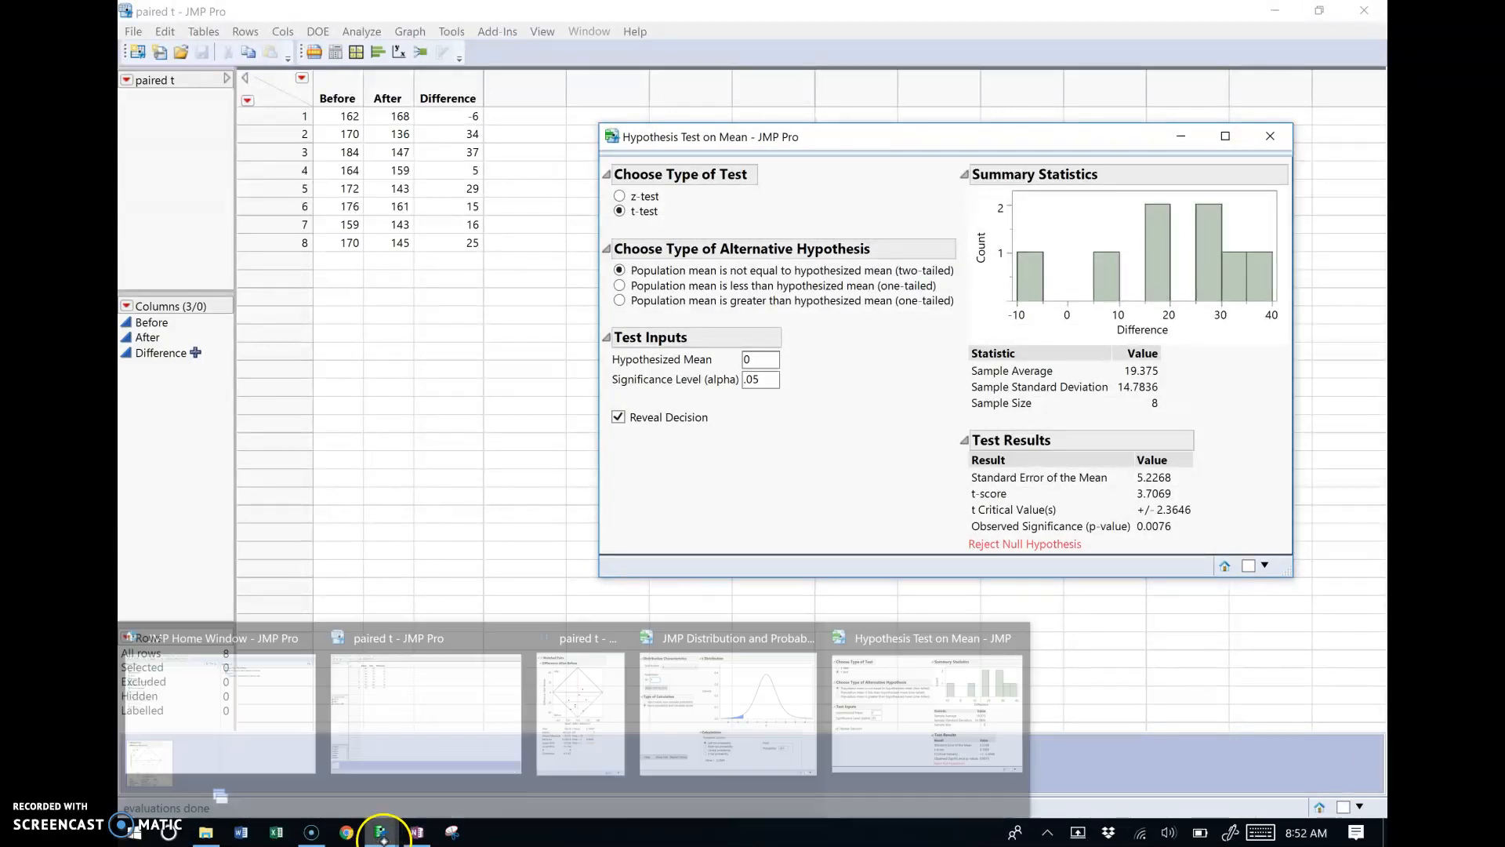
pyautogui.click(574, 735)
pyautogui.moveTo(1192, 173); pyautogui.dragTo(351, 138)
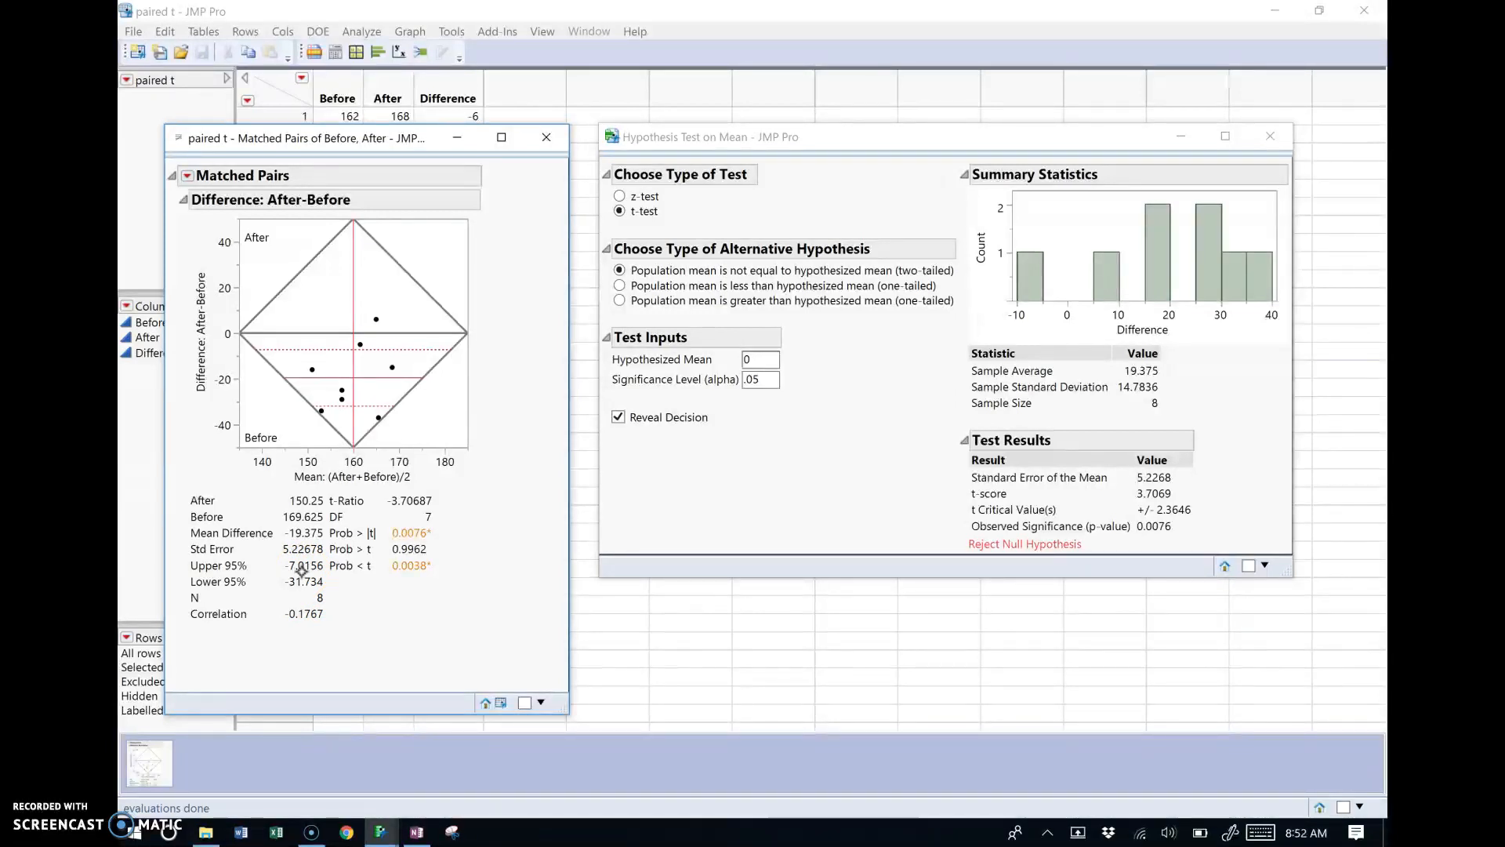
pyautogui.click(417, 832)
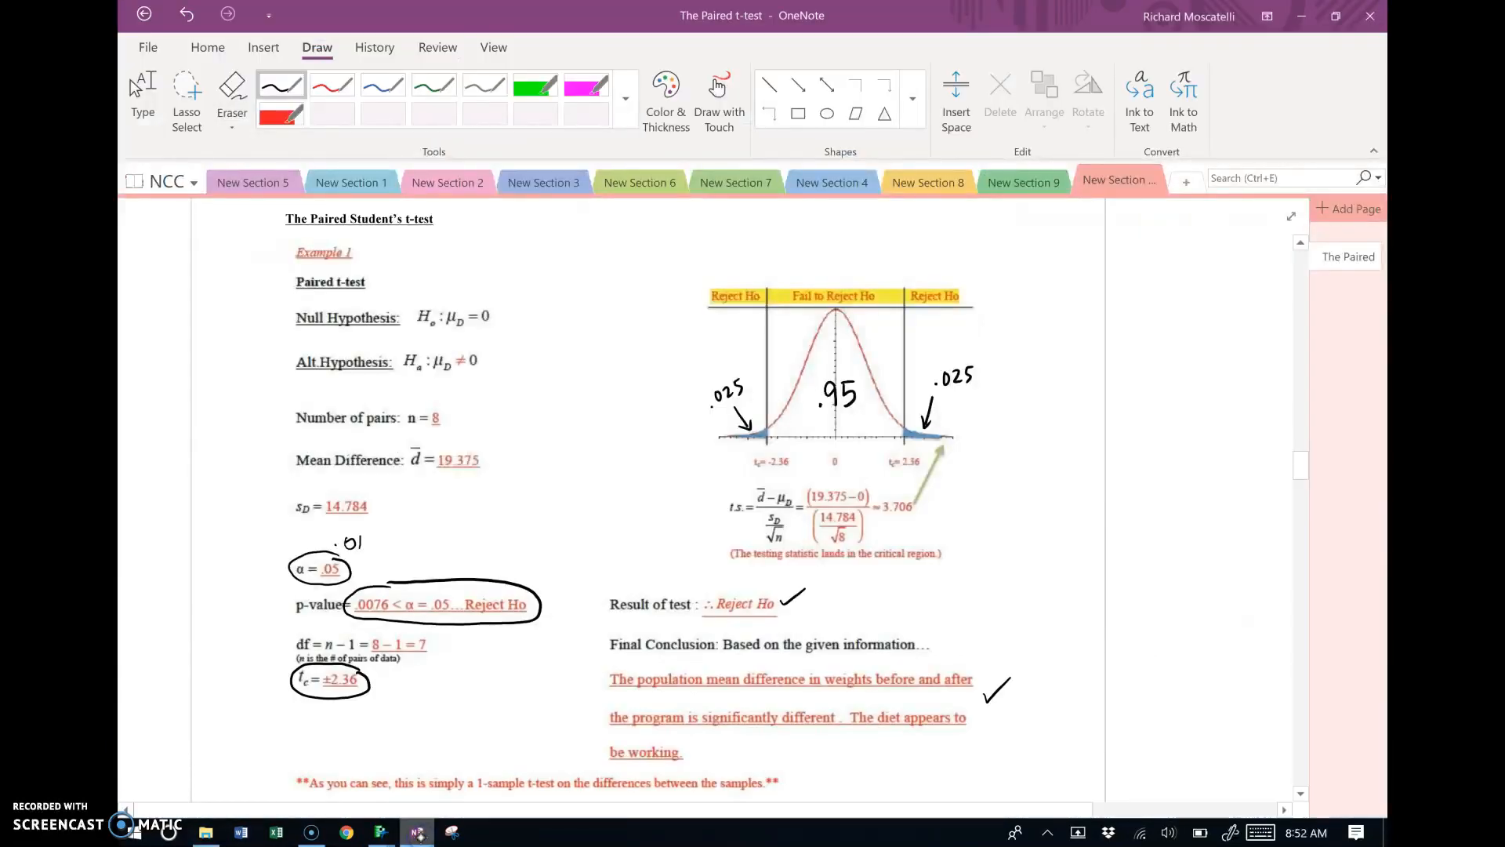
# Circle the null hypothesis line in the OneNote example and draw an arrow pointing down to its mean difference symbol.
pyautogui.moveTo(338, 300)
pyautogui.mouseDown()
pyautogui.moveTo(288, 312)
pyautogui.moveTo(506, 330)
pyautogui.moveTo(443, 293)
pyautogui.moveTo(328, 298)
pyautogui.mouseUp()
pyautogui.moveTo(457, 259); pyautogui.dragTo(451, 298)
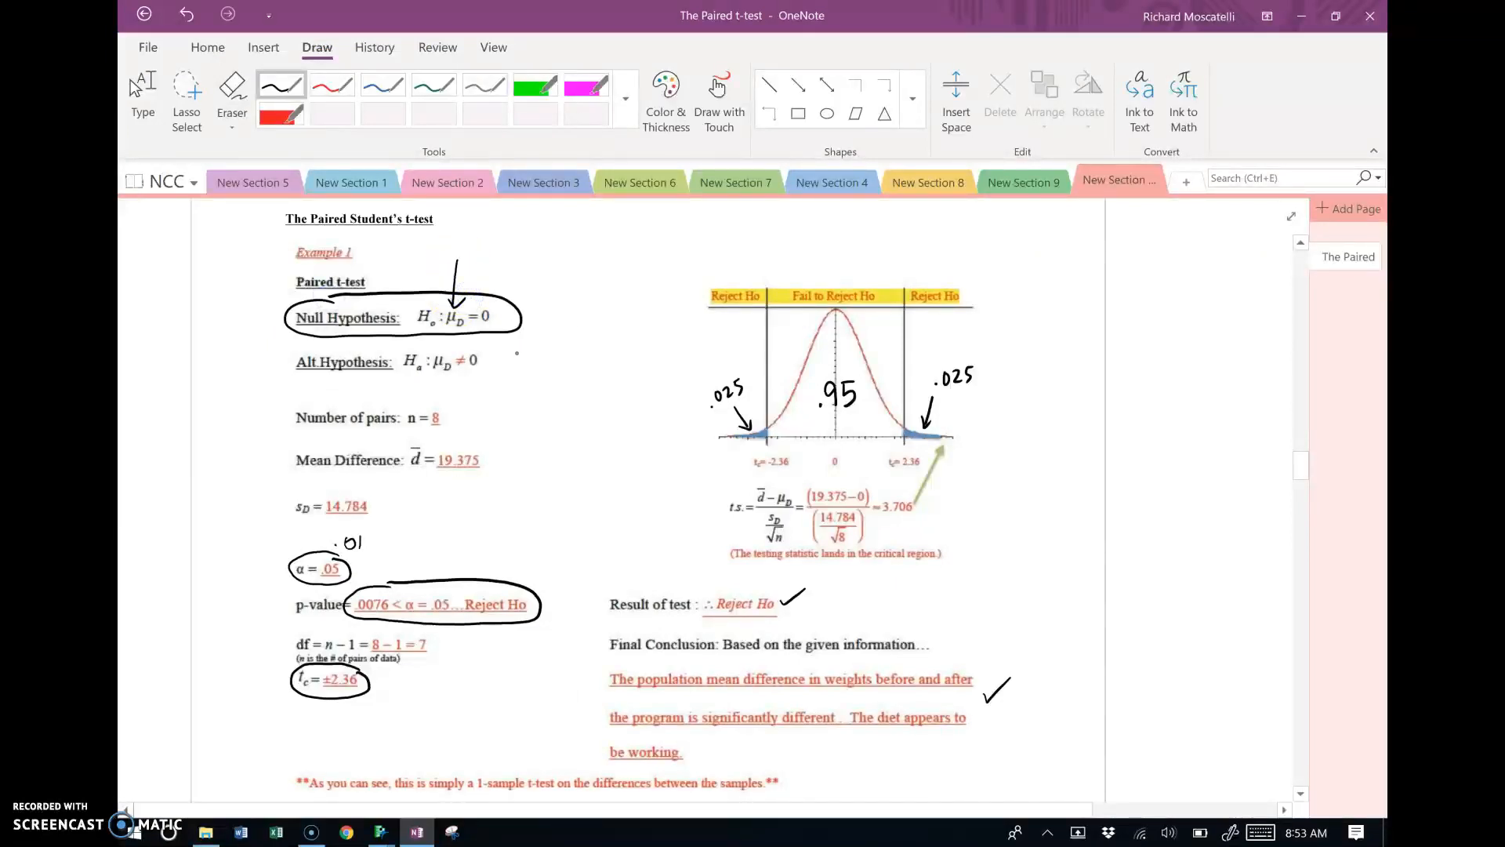
# Switch to JMP's Matched Pairs report, place it beside the worked OneNote values and read its upper and lower 95% limits.
pyautogui.moveTo(397, 819)
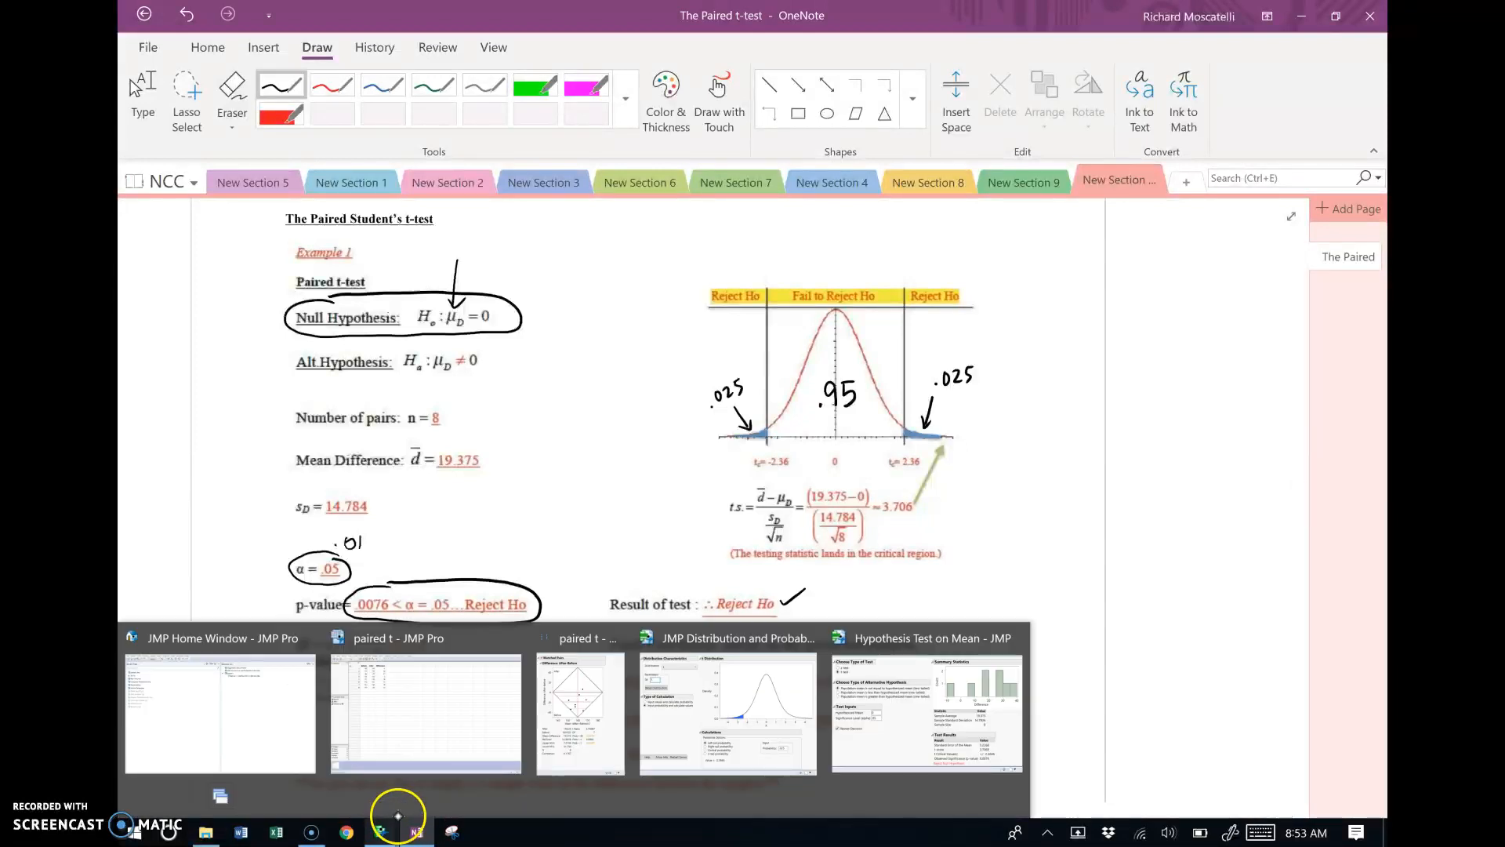
pyautogui.click(575, 743)
pyautogui.moveTo(379, 138); pyautogui.dragTo(1009, 190)
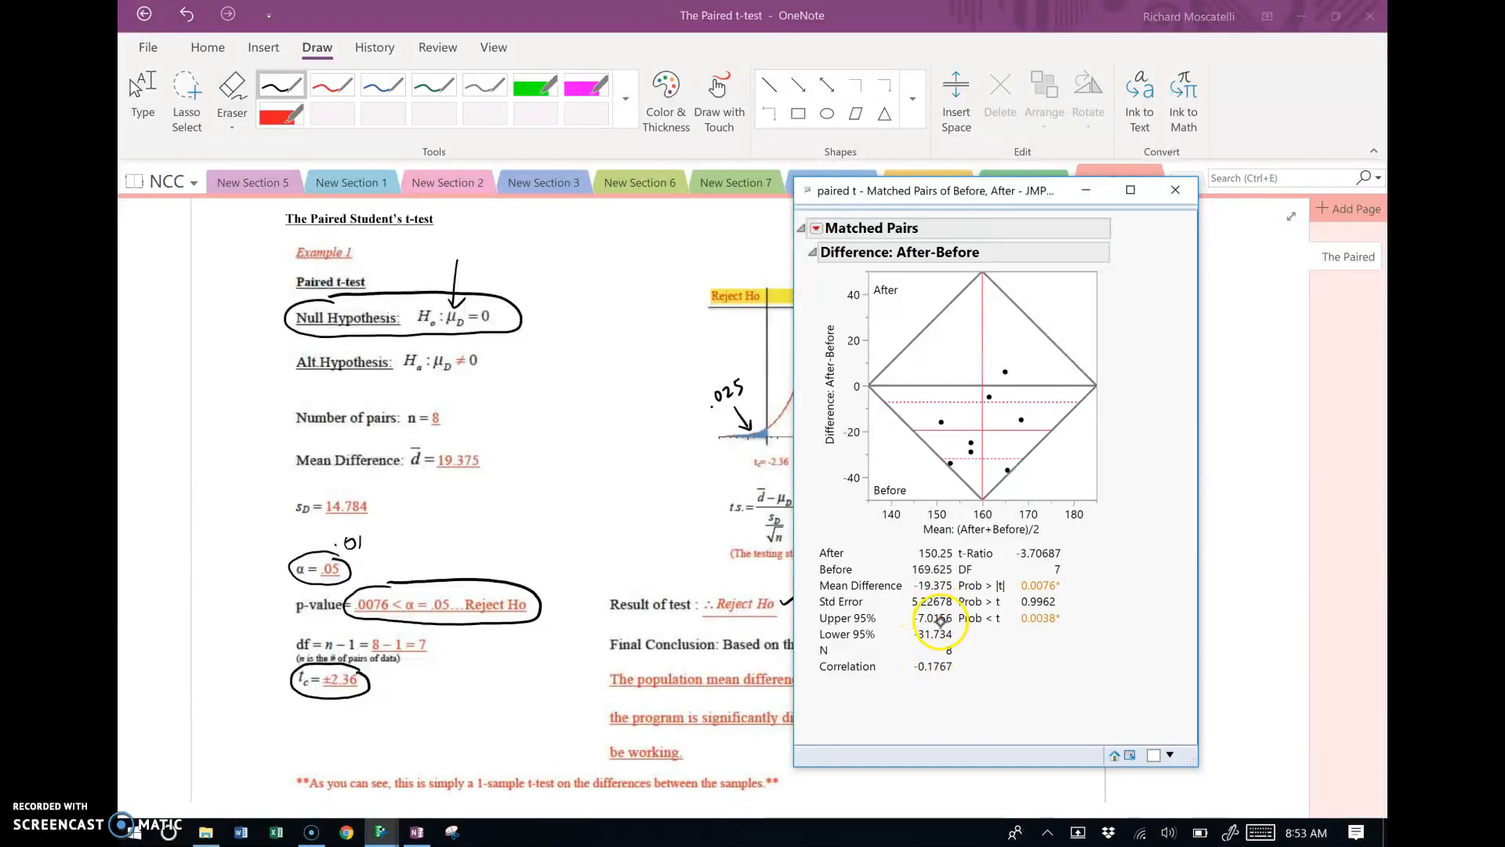
# Handwrite "95% CI : (-31.7, -7)" below the critical t value in OneNote, rechecking the Matched Pairs report for the upper limit.
pyautogui.click(316, 726)
pyautogui.moveTo(224, 735); pyautogui.dragTo(232, 732)
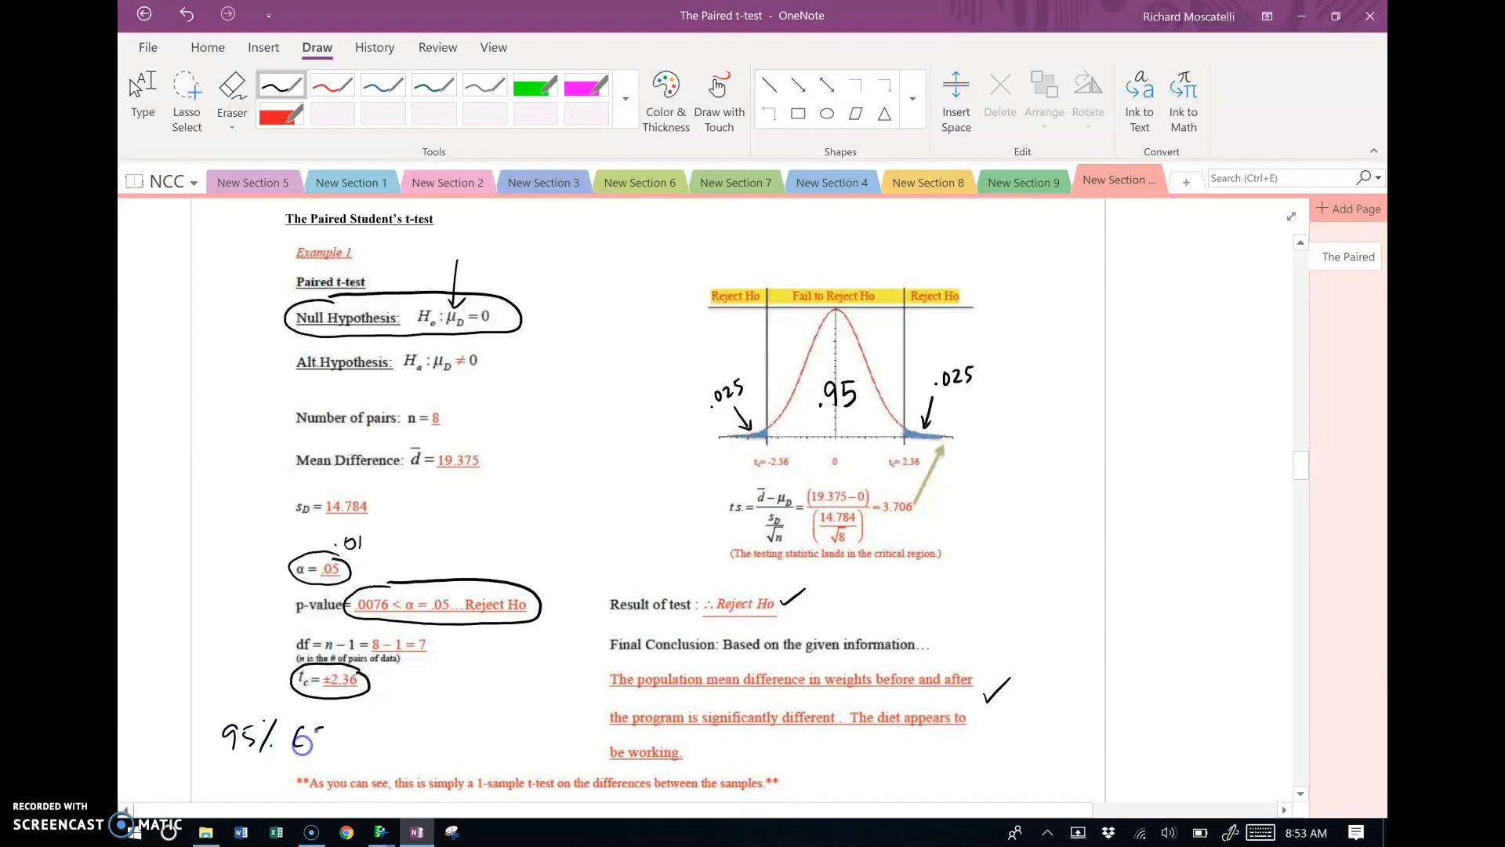
pyautogui.click(347, 737)
pyautogui.moveTo(374, 709)
pyautogui.mouseDown()
pyautogui.moveTo(372, 751)
pyautogui.moveTo(450, 745)
pyautogui.mouseUp()
pyautogui.click(380, 831)
pyautogui.click(566, 744)
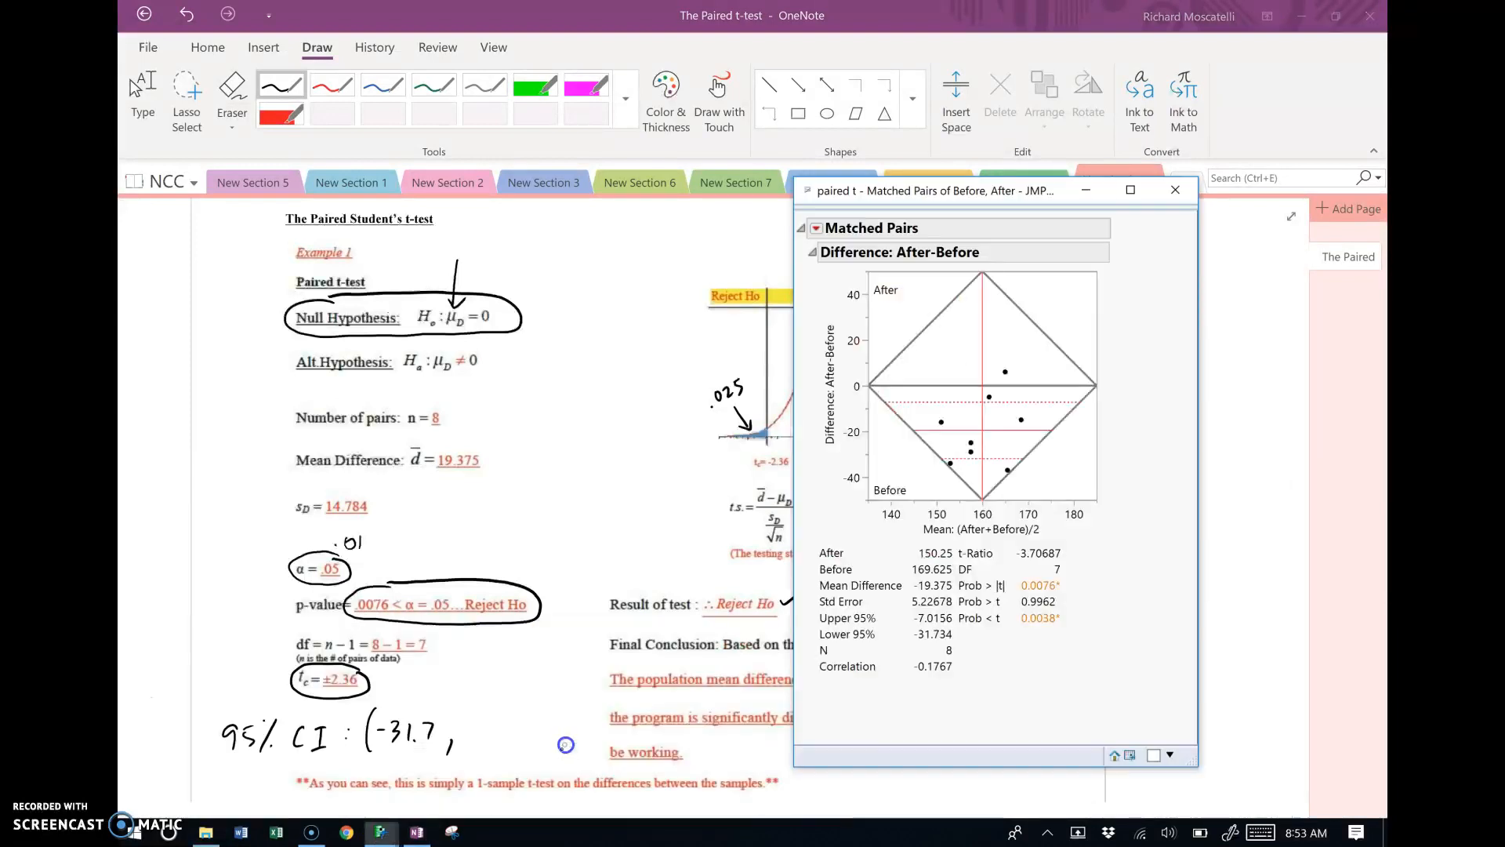
pyautogui.click(480, 716)
pyautogui.moveTo(464, 725); pyautogui.dragTo(504, 750)
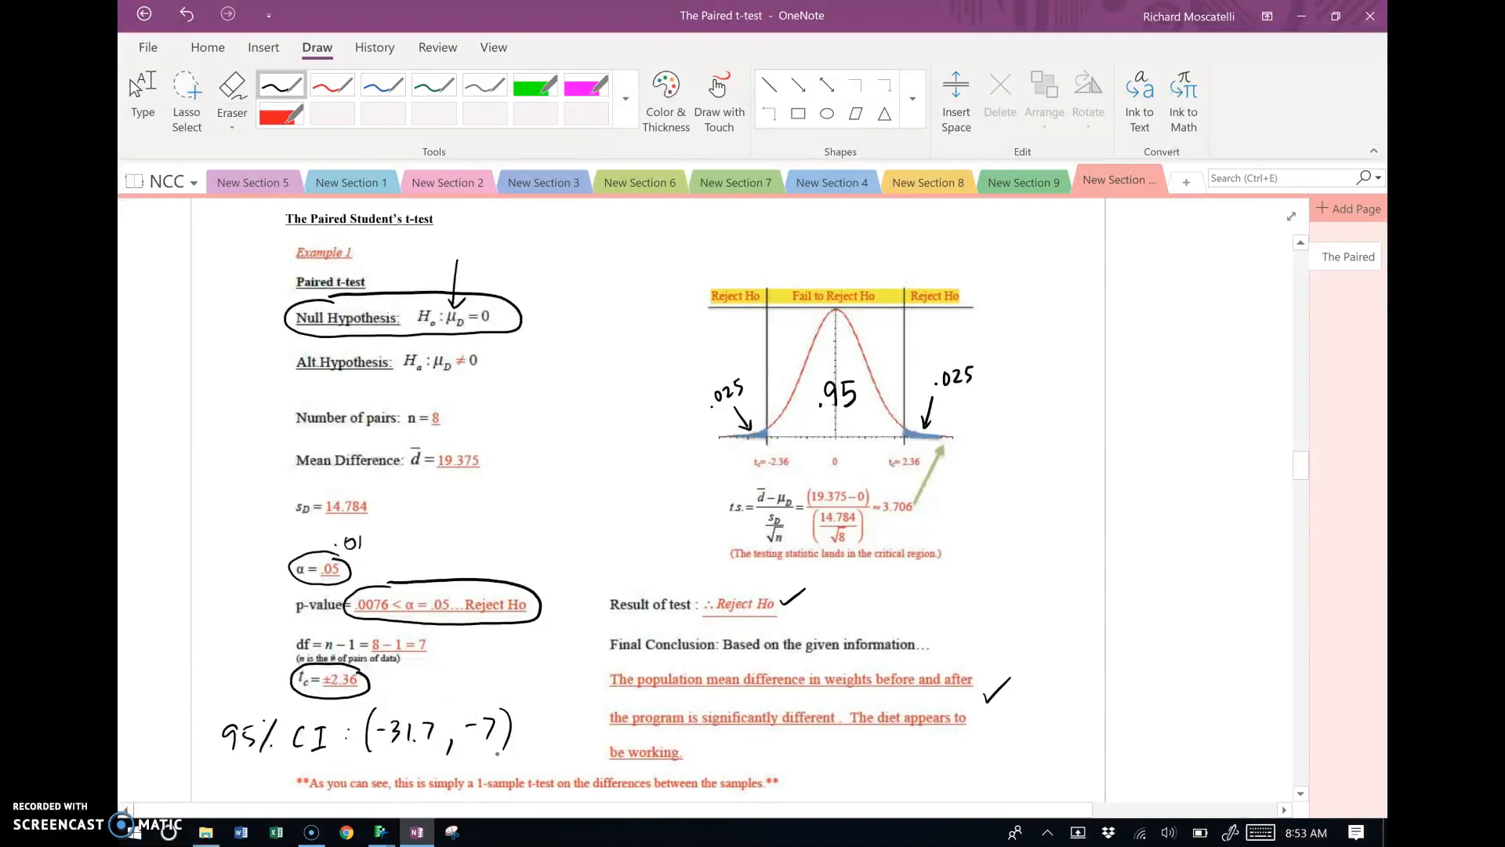